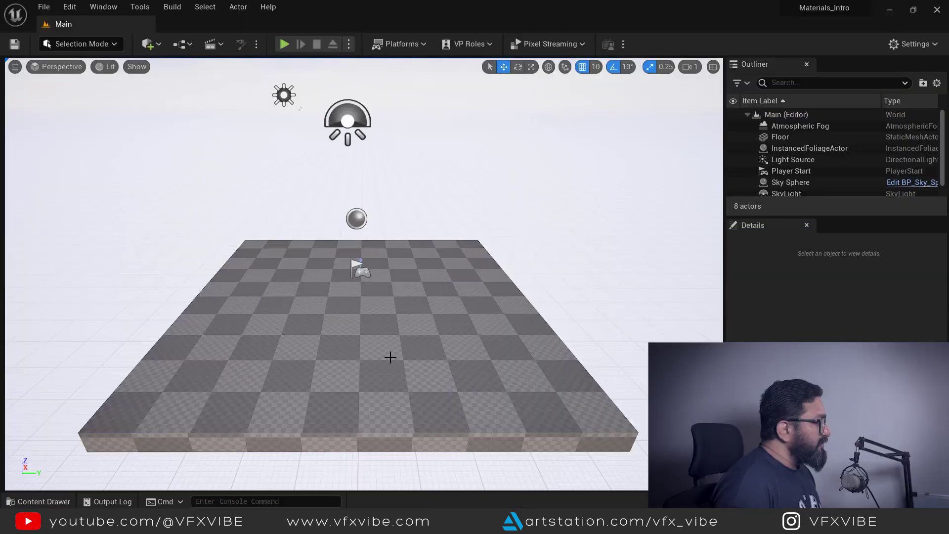
- Create a folder named My_Materials inside the project's Content folder
left_click_drag(389, 357, 421, 351)
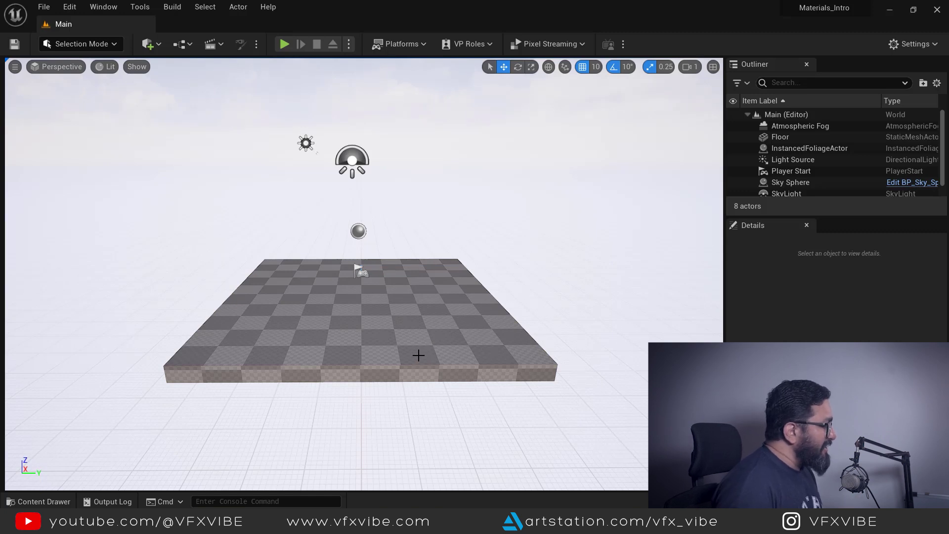
key("ctrl+space")
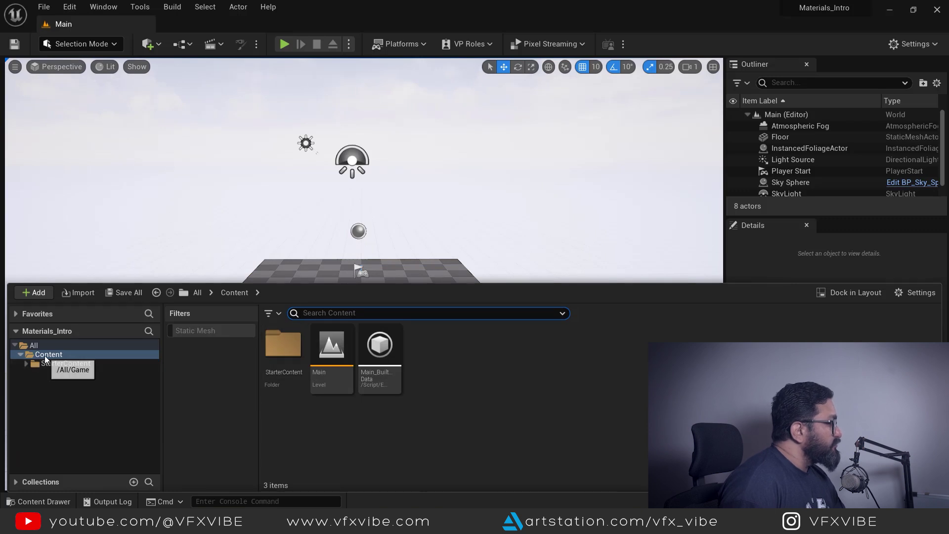
right_click(486, 362)
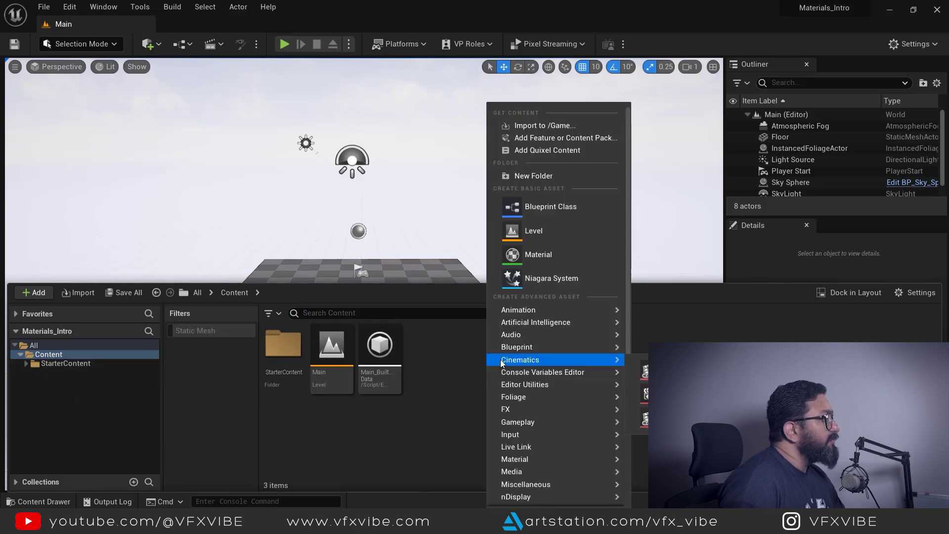
left_click(534, 176)
type("My_")
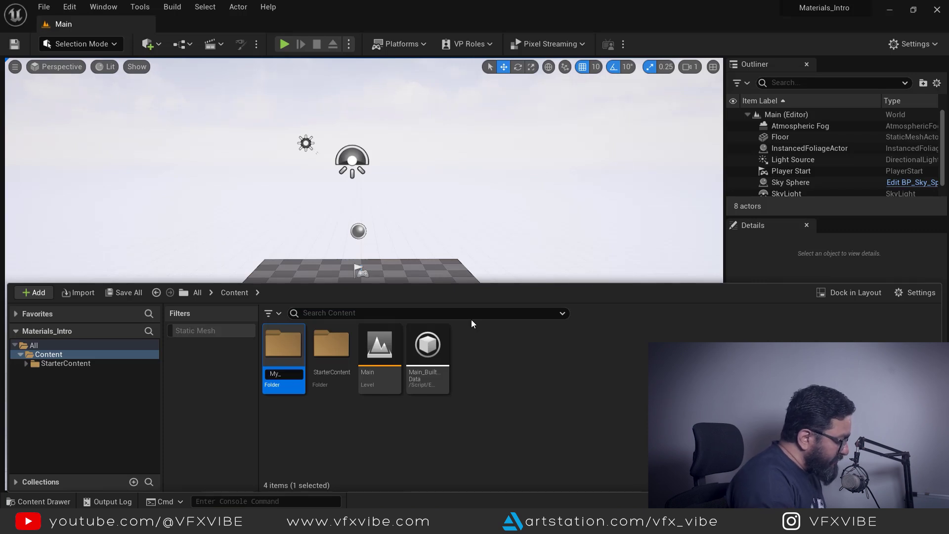
type("Materials")
key("Return")
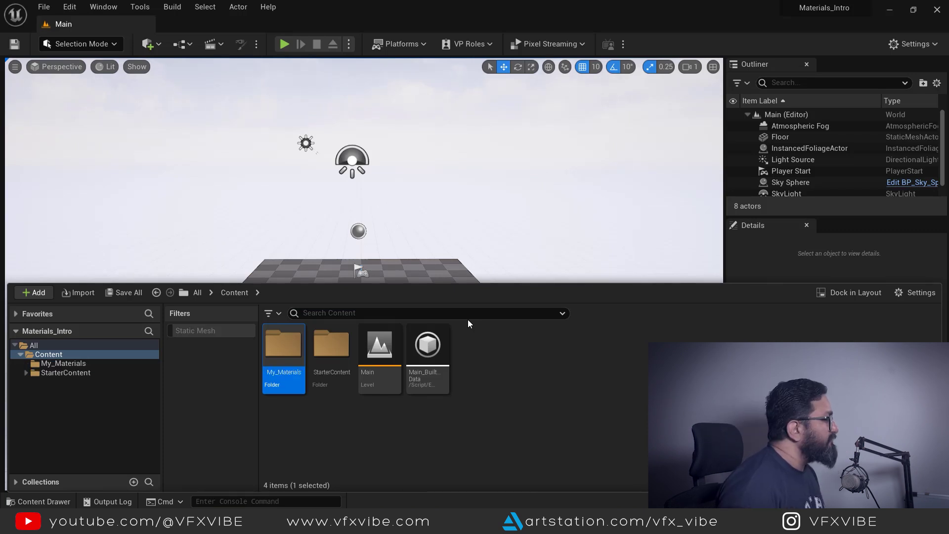
- Create a new material named M_MaterialIntro inside the My_Materials folder
double_click(291, 357)
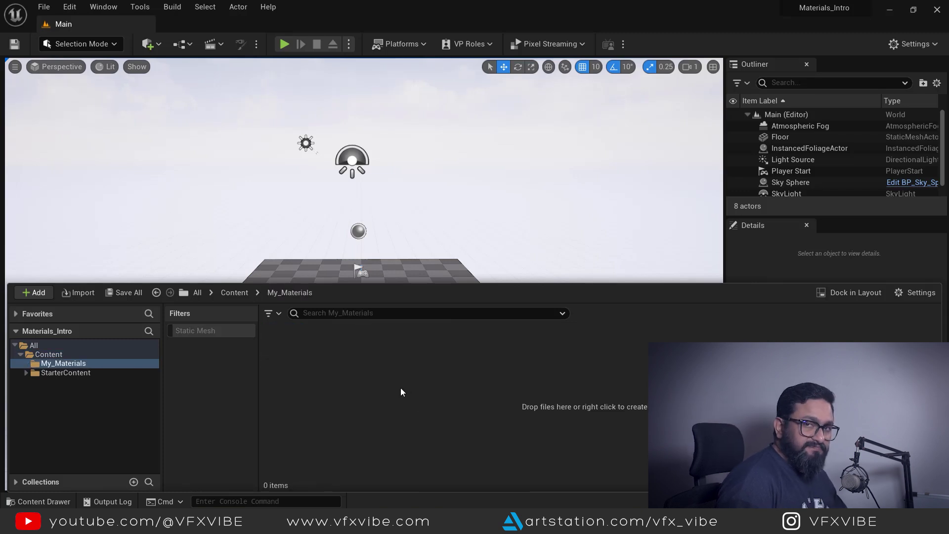
right_click(372, 402)
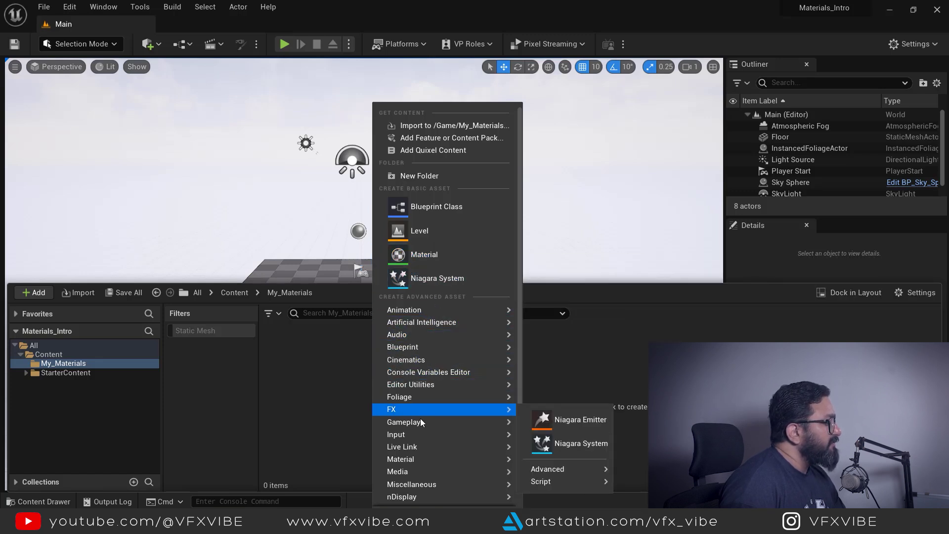
mouse_move(420, 461)
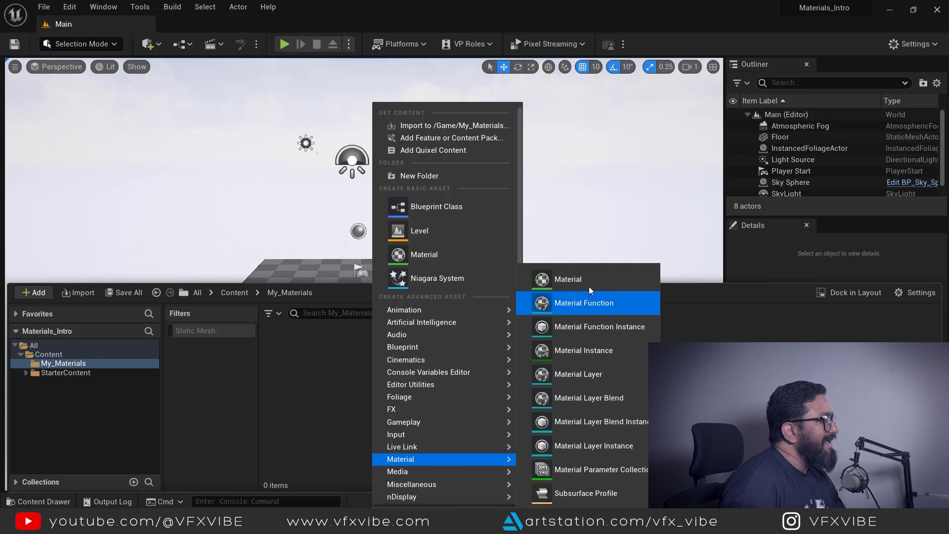
left_click(437, 255)
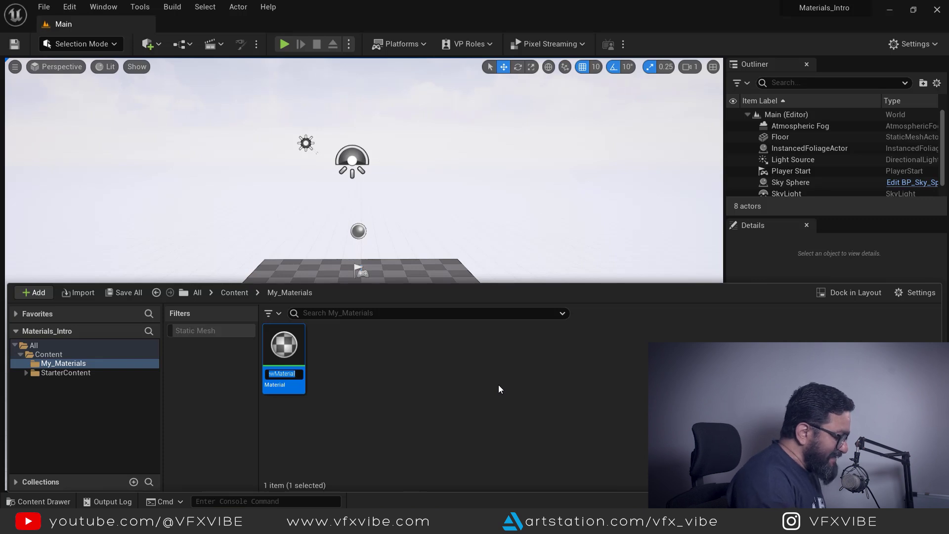
type("M")
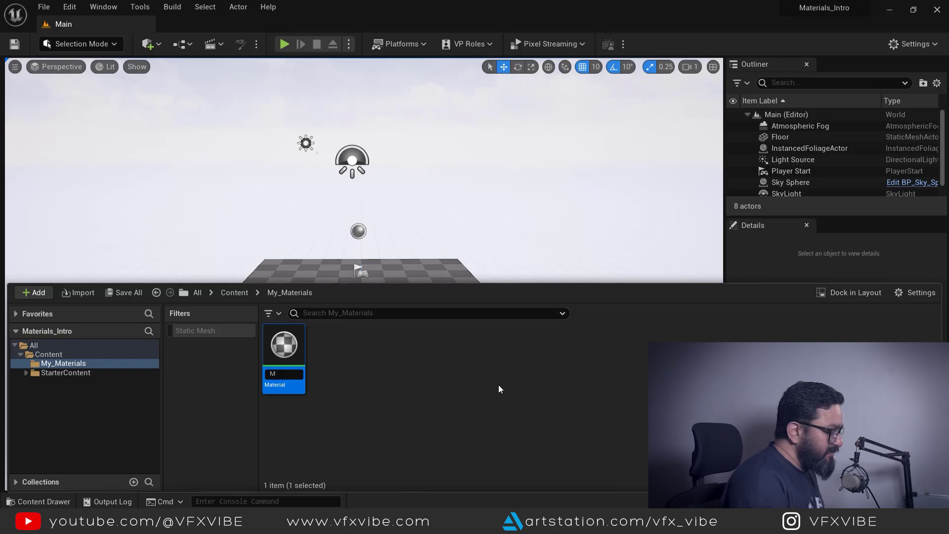
type("_")
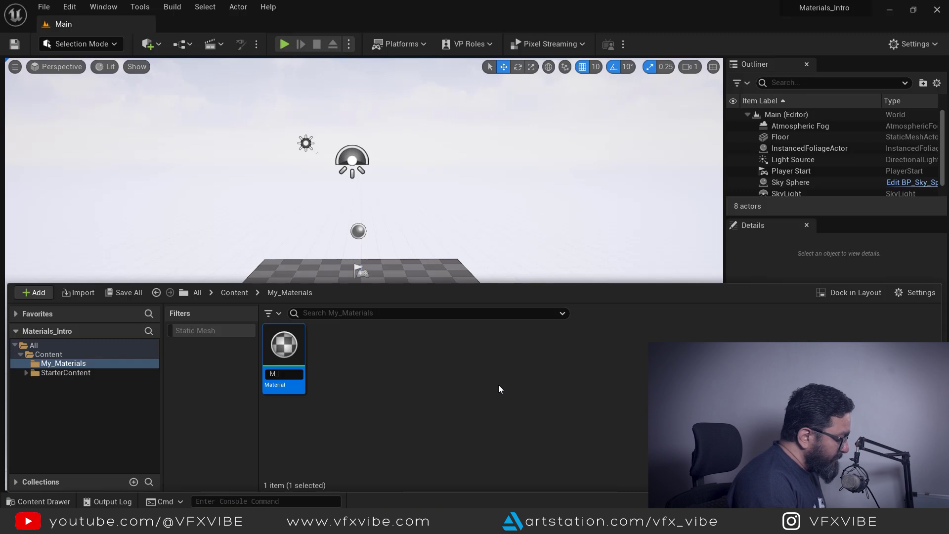
type("In")
key("BackSpace")
key("BackSpace")
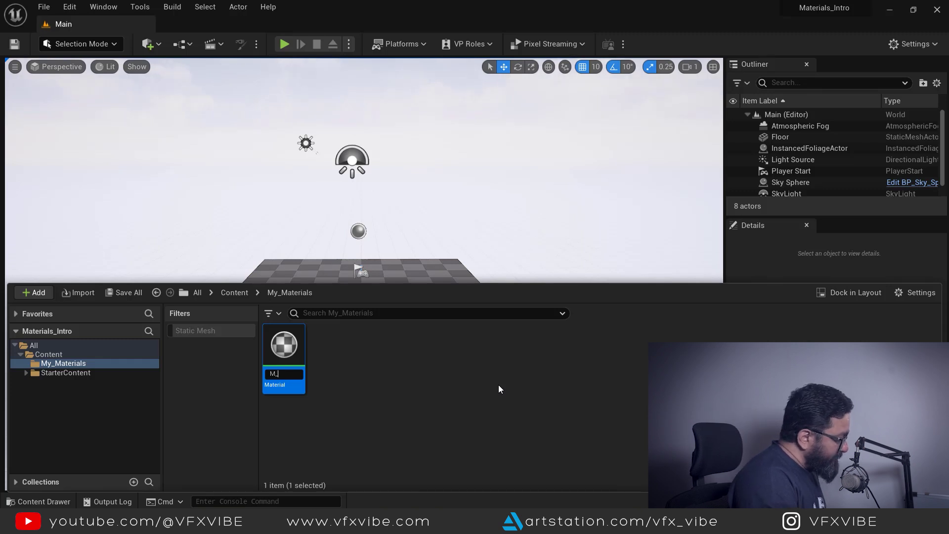
type("MaterialIntro")
key("Return")
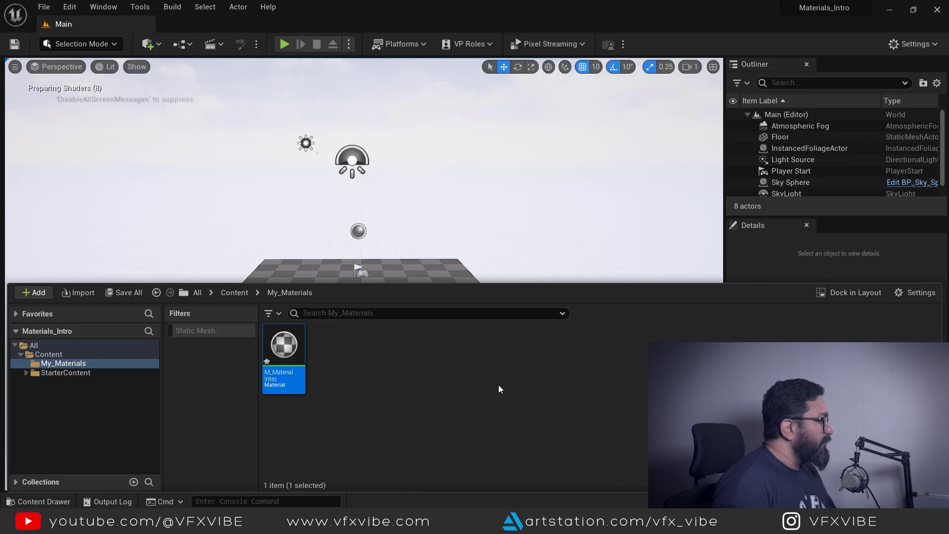
left_click(411, 405)
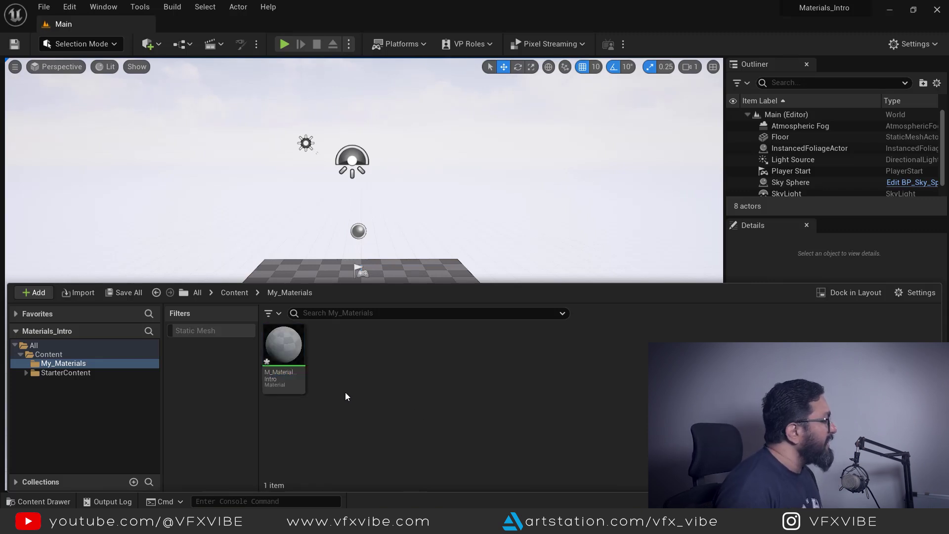
- Open M_MaterialIntro in the material editor and dock its window beside the Main level tab
double_click(288, 357)
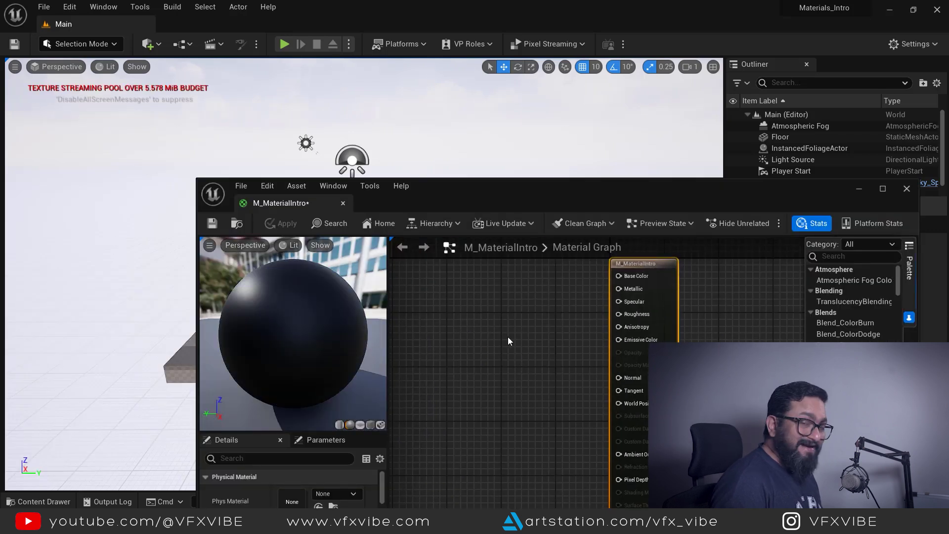
left_click_drag(280, 204, 247, 31)
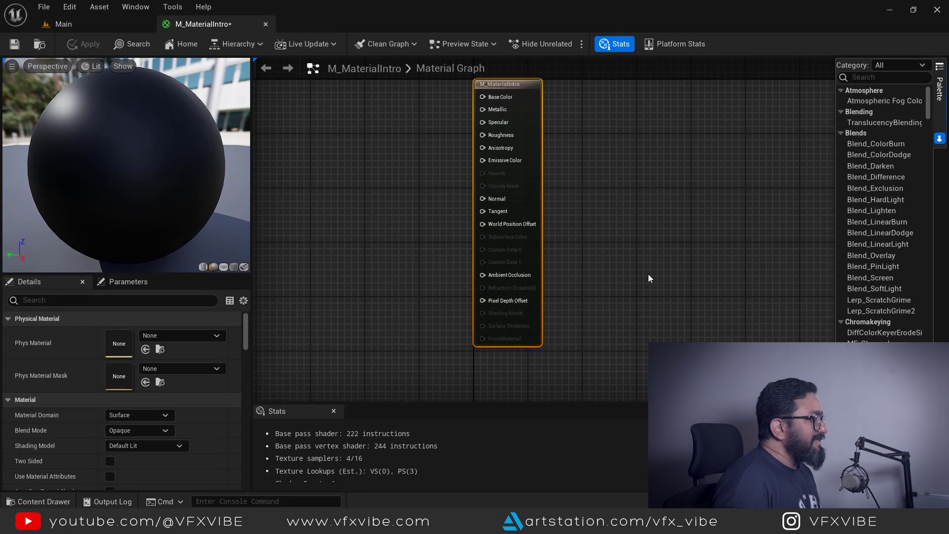
scroll(648, 274, "down", 2)
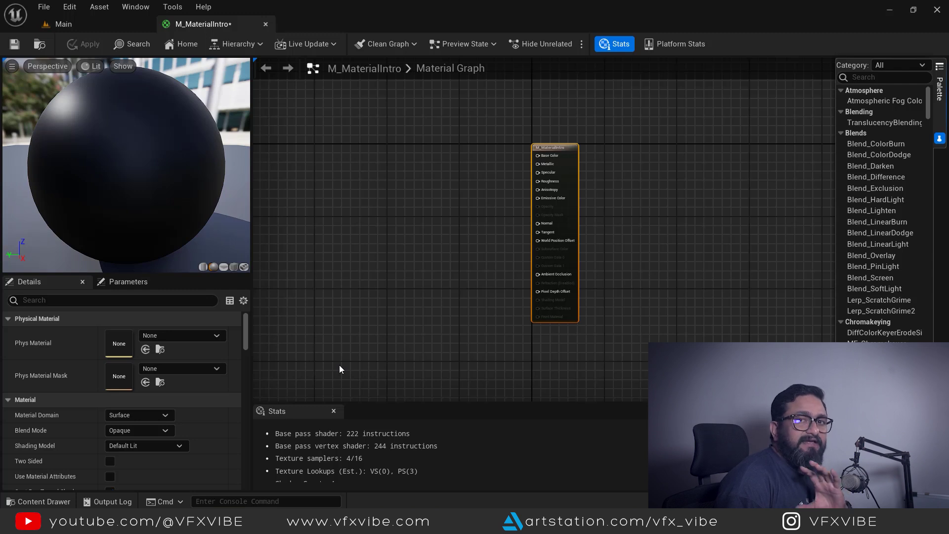
right_click_drag(339, 369, 339, 297)
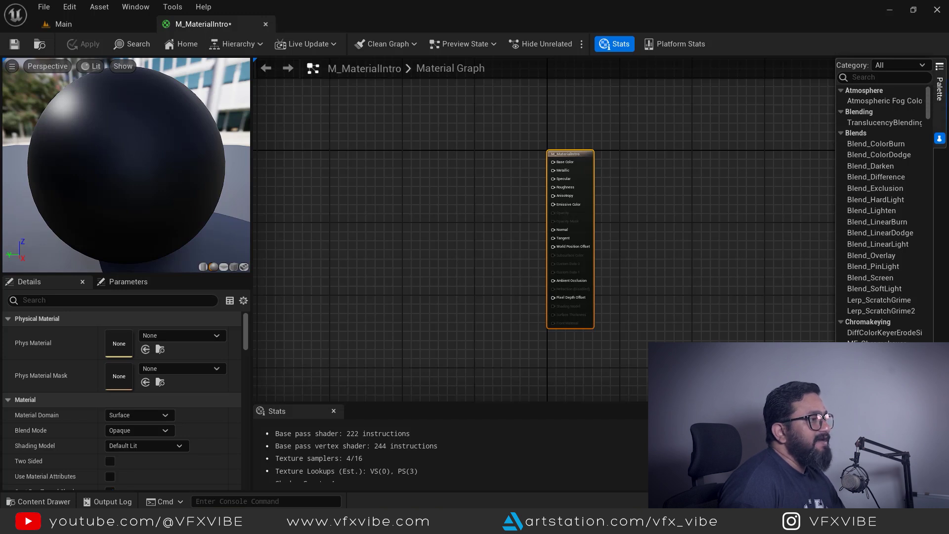
- Browse the material node palette from the blend nodes through to the texturing nodes, and collapse it again
left_click(854, 227)
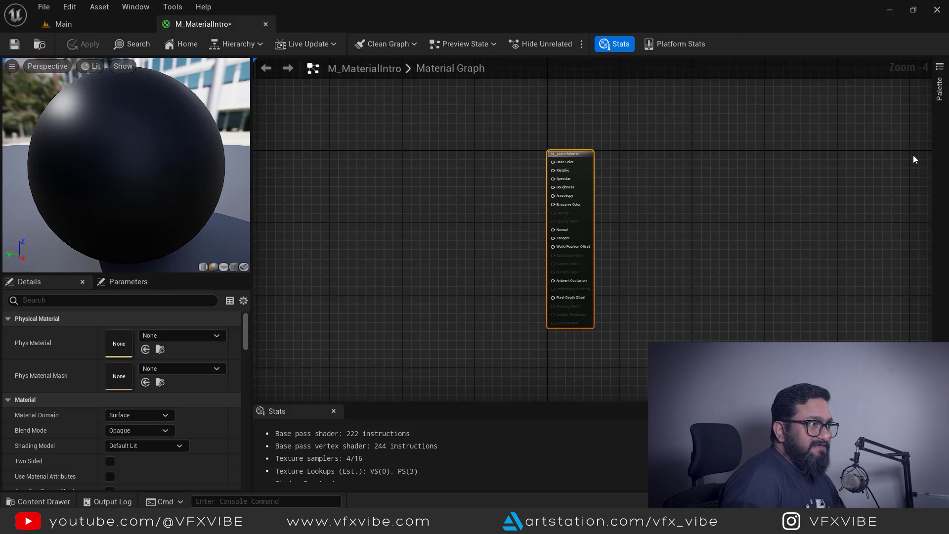
left_click(939, 91)
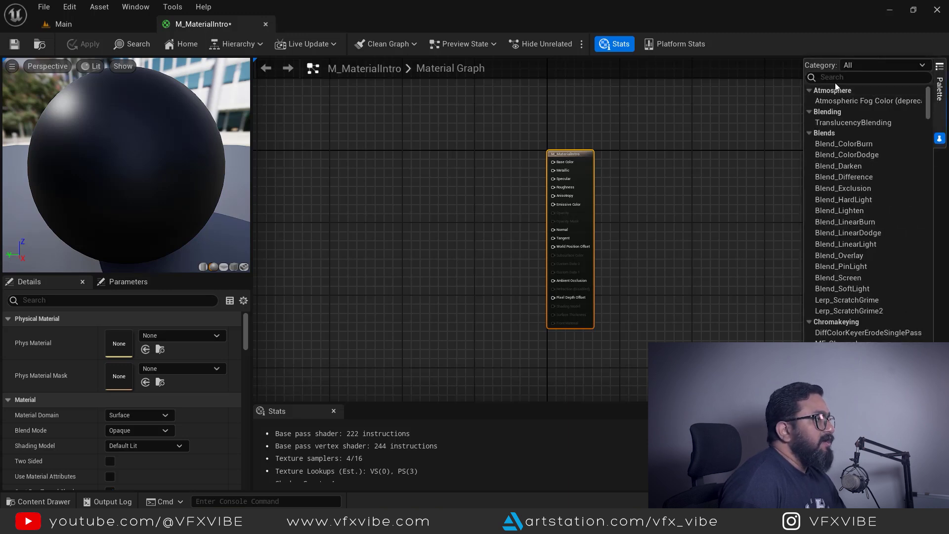
scroll(846, 252, "down", 8)
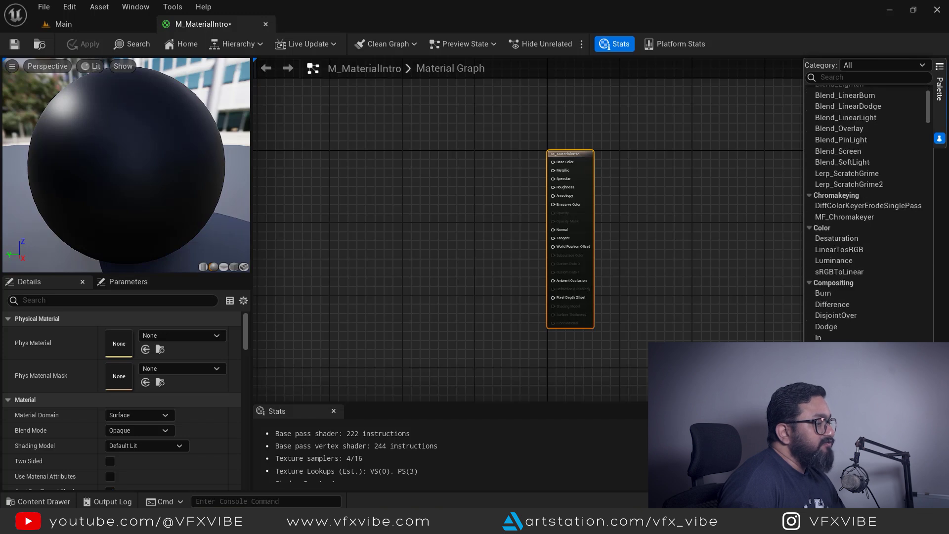
scroll(846, 252, "down", 20)
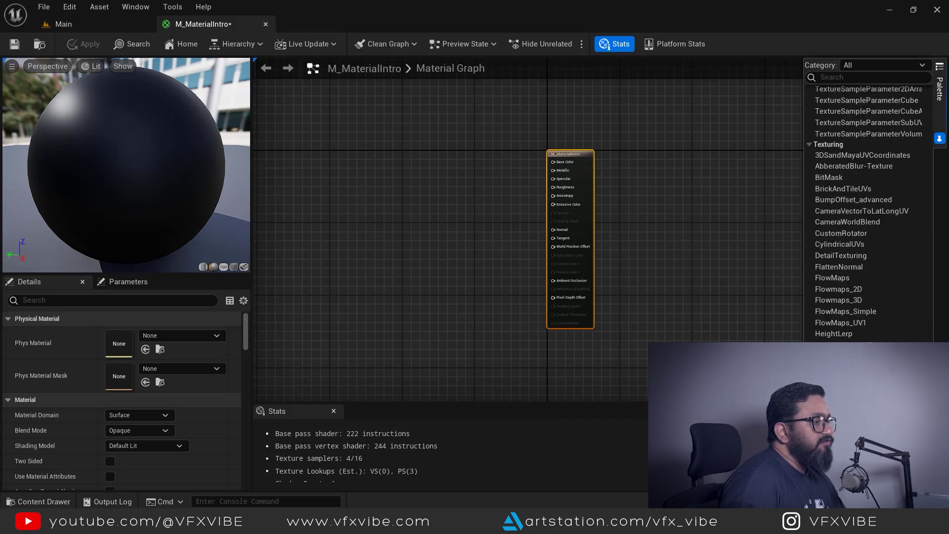
scroll(933, 94, "up", 20)
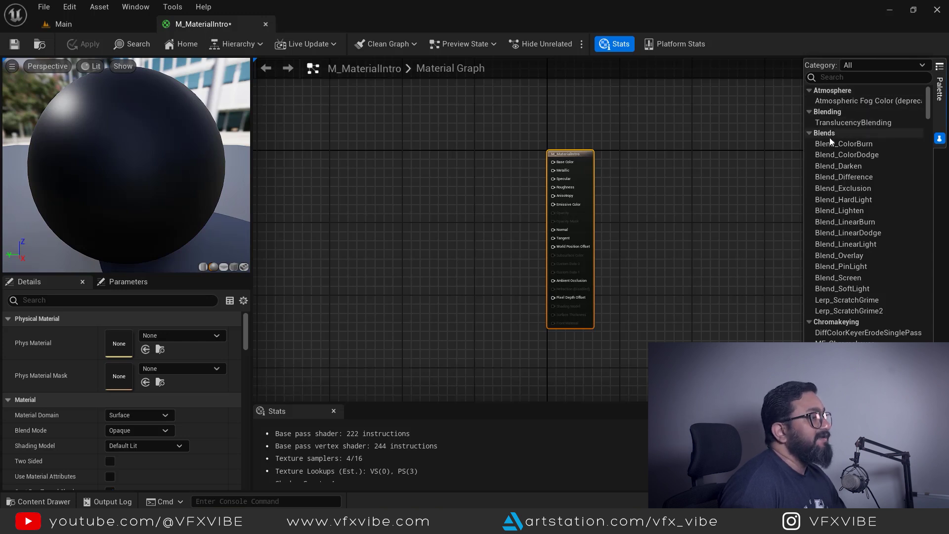
scroll(832, 285, "down", 4)
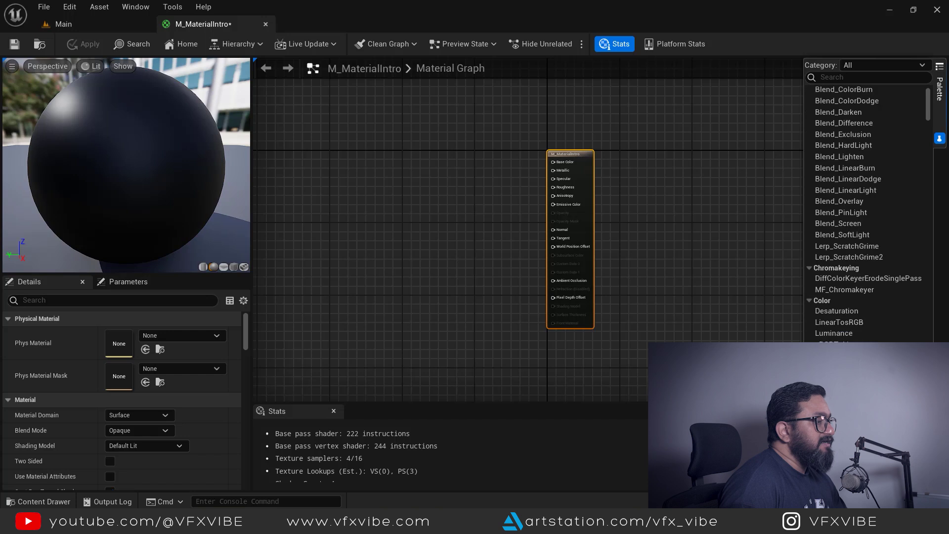
scroll(843, 293, "down", 15)
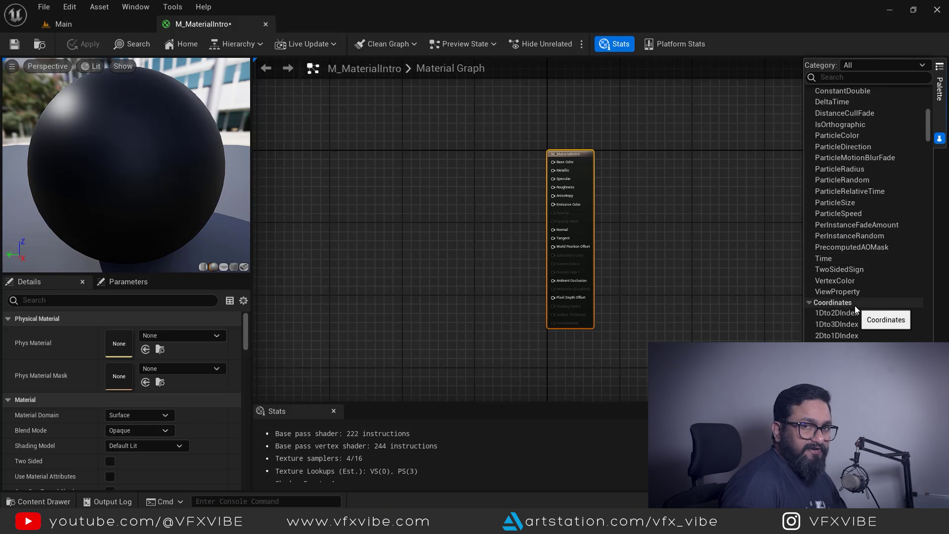
left_click(129, 128)
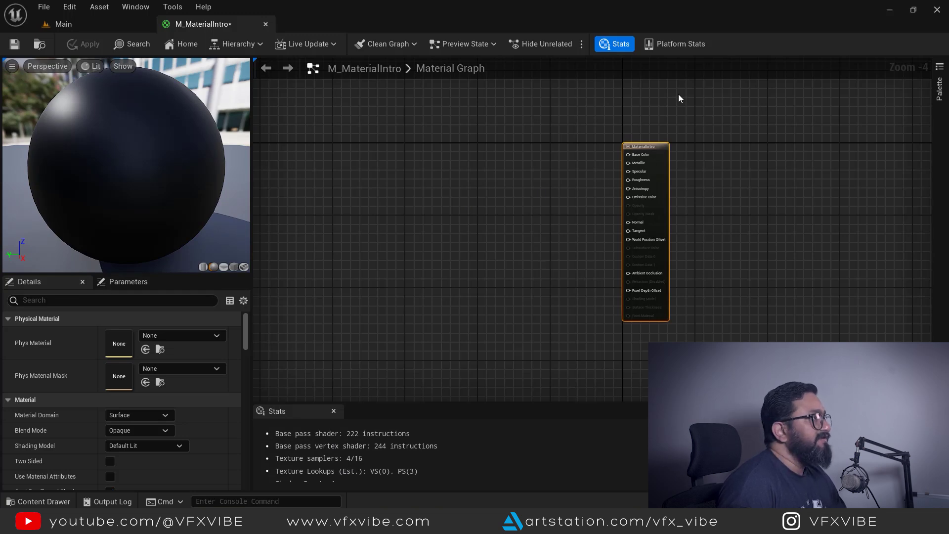
- Examine the material's platform stats in an enlarged panel, and close them again
left_click(671, 44)
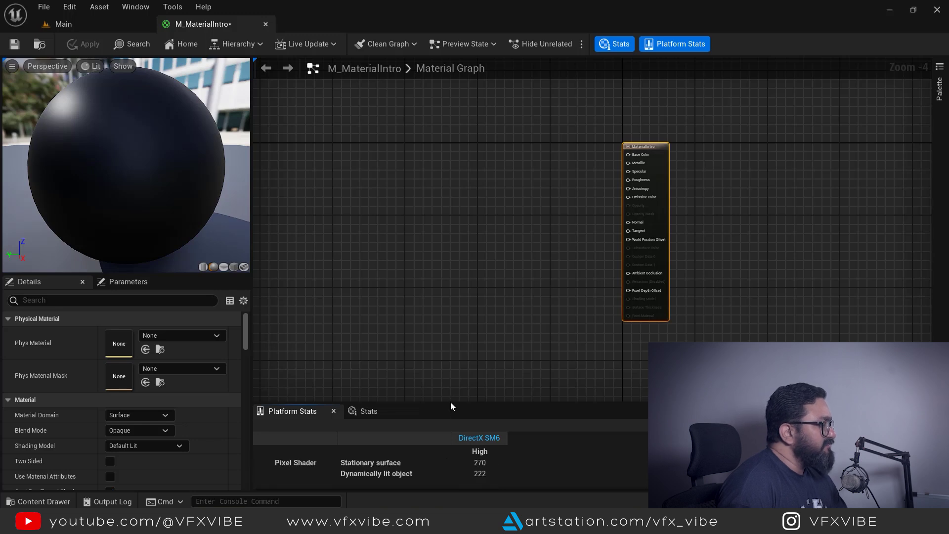
left_click_drag(450, 402, 445, 289)
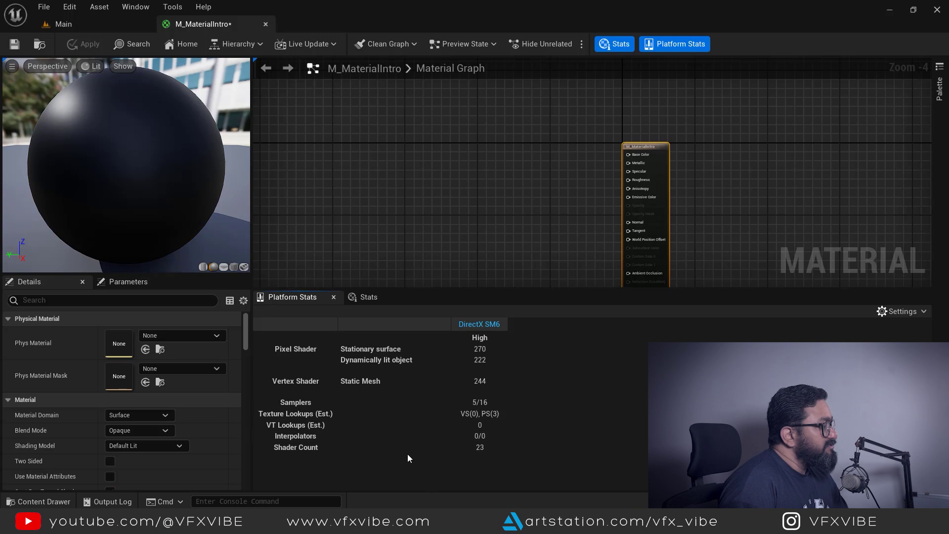
left_click(333, 296)
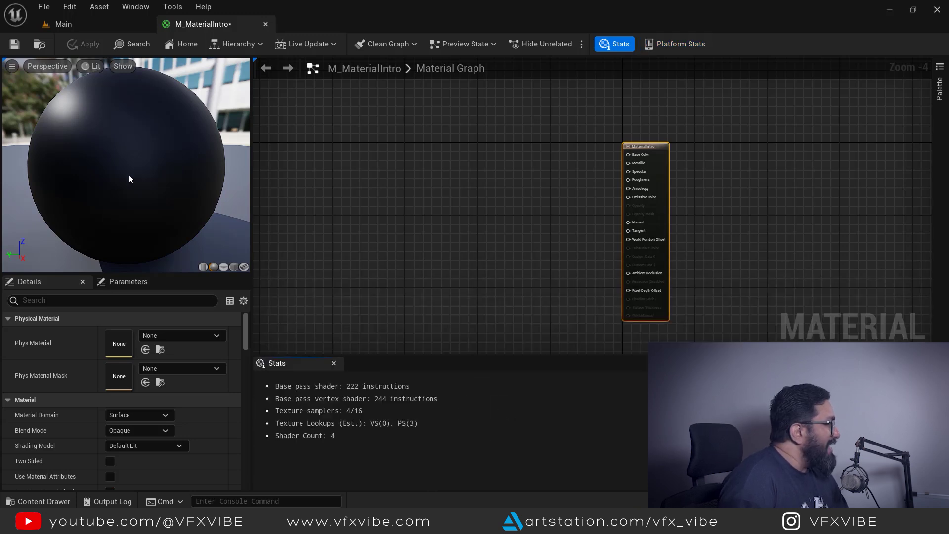
- Preview the material on the cylinder, sphere and plane, ending with the cube as the preview mesh
scroll(152, 173, "down", 5)
scroll(147, 177, "up", 5)
scroll(146, 179, "down", 5)
scroll(146, 178, "up", 4)
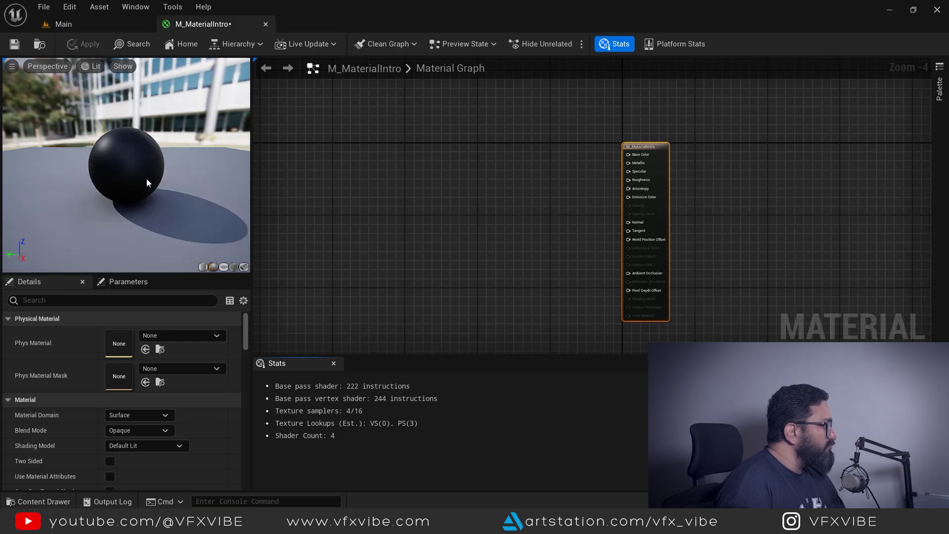
left_click_drag(138, 188, 155, 167)
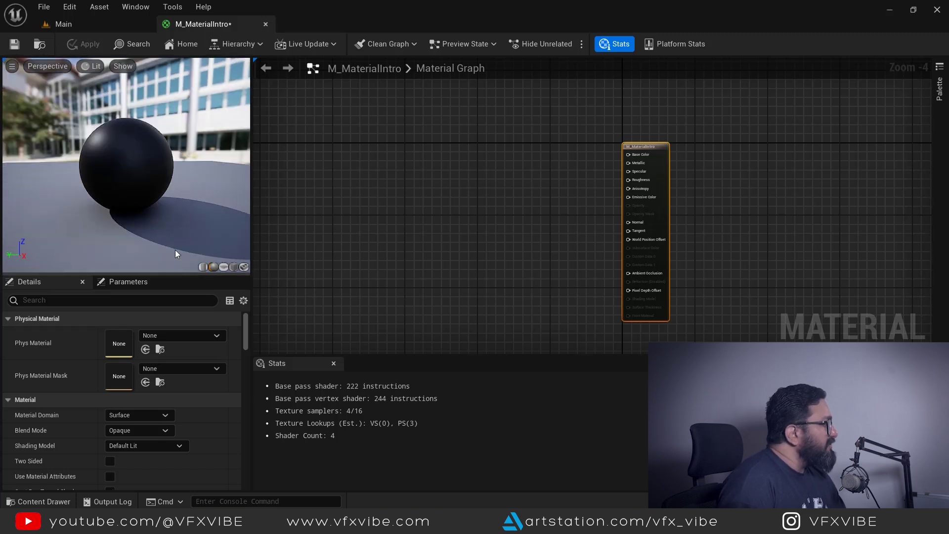
left_click(204, 267)
left_click_drag(151, 234, 138, 201)
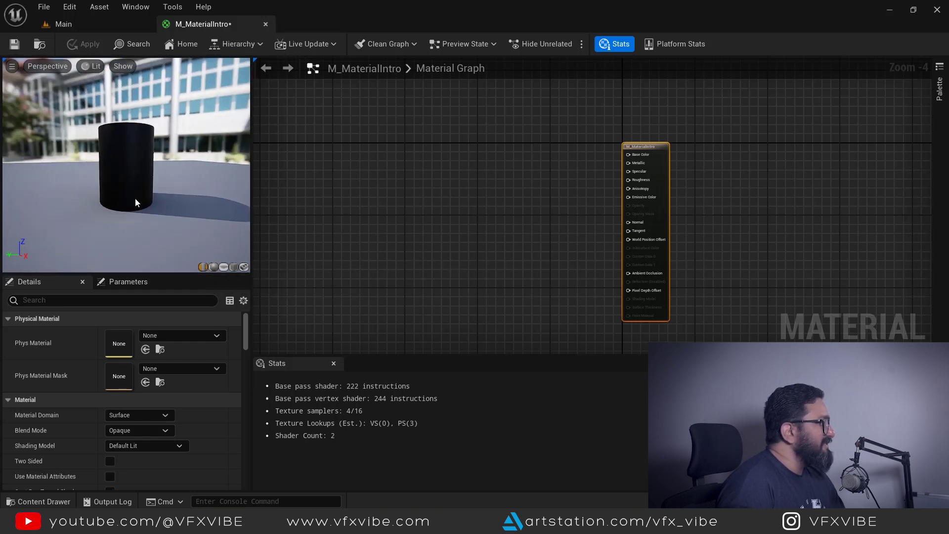
left_click(214, 266)
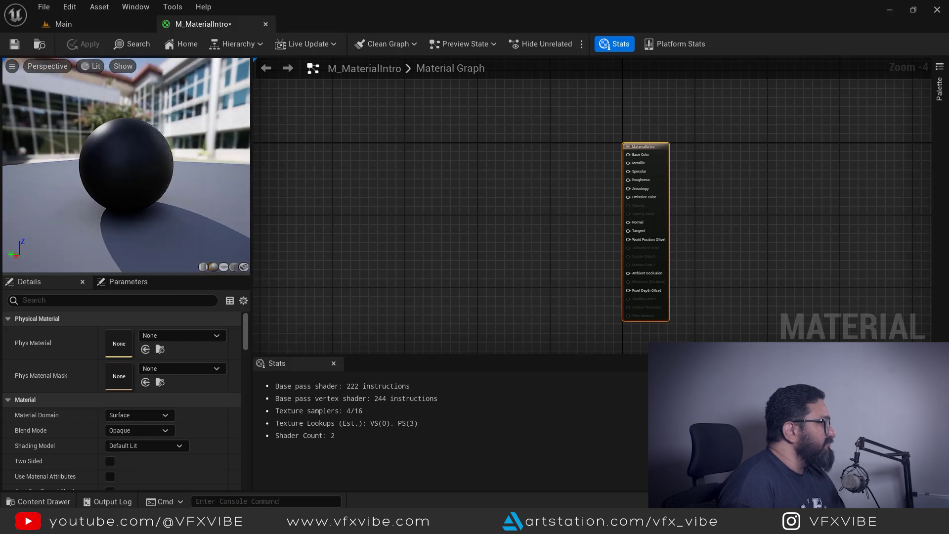
left_click(224, 267)
left_click_drag(197, 230, 141, 205)
left_click(234, 267)
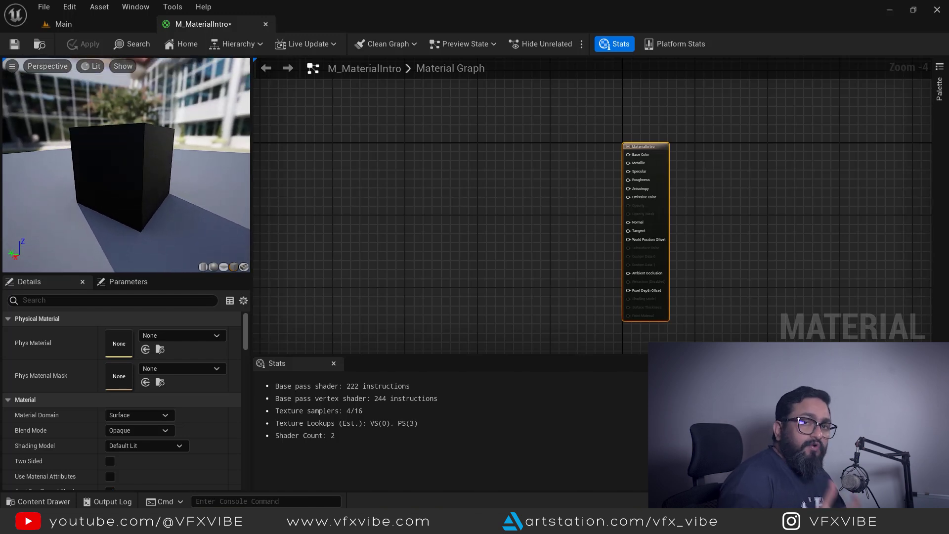
- Set Shape_Torus from StarterContent's Shapes folder as the material's custom preview mesh
left_click(244, 266)
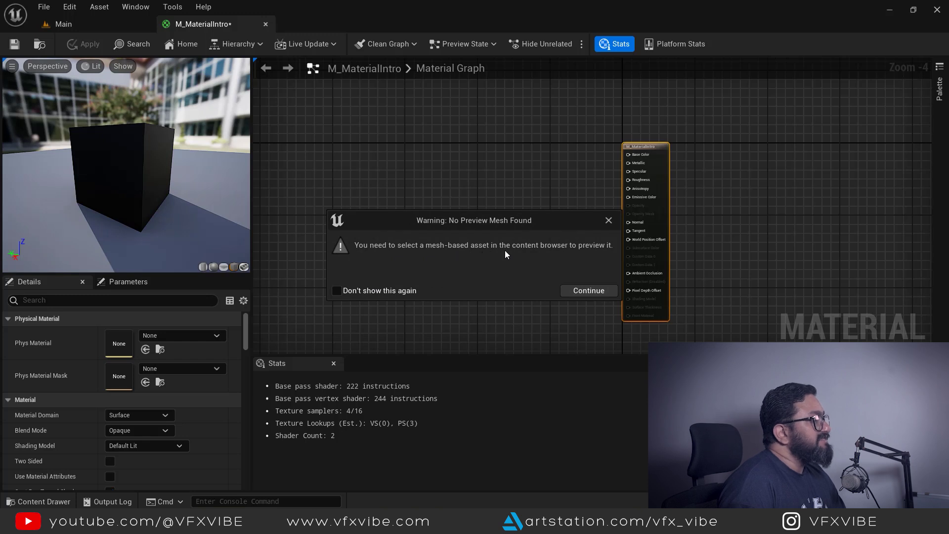
left_click(608, 221)
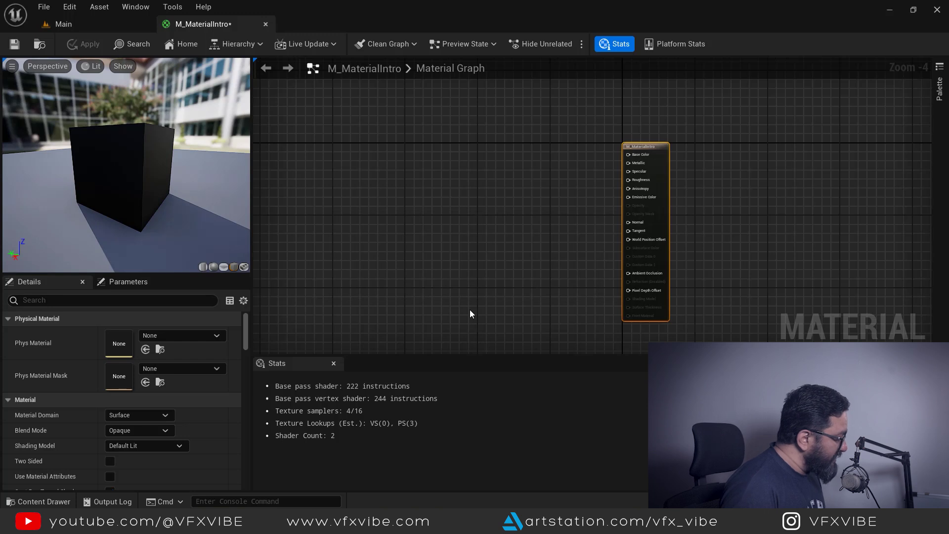
key("ctrl+space")
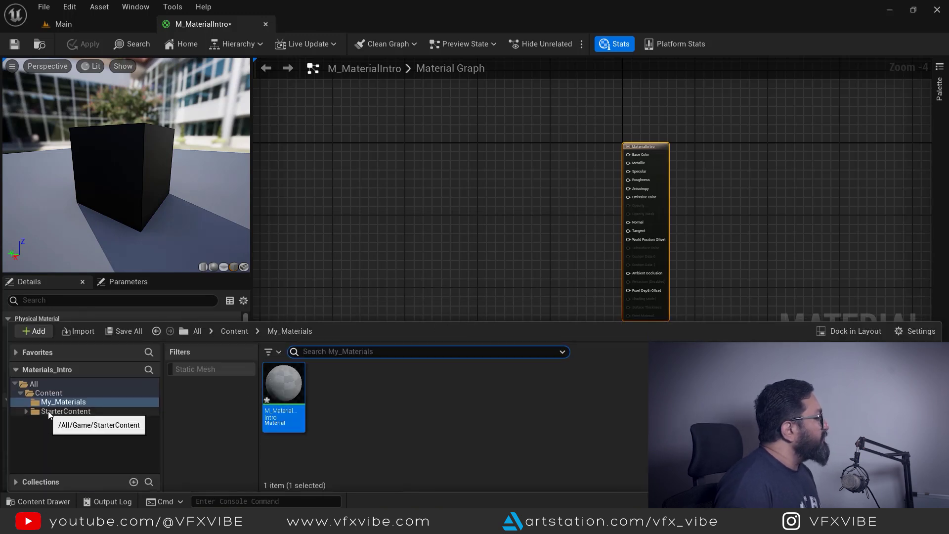
left_click(48, 411)
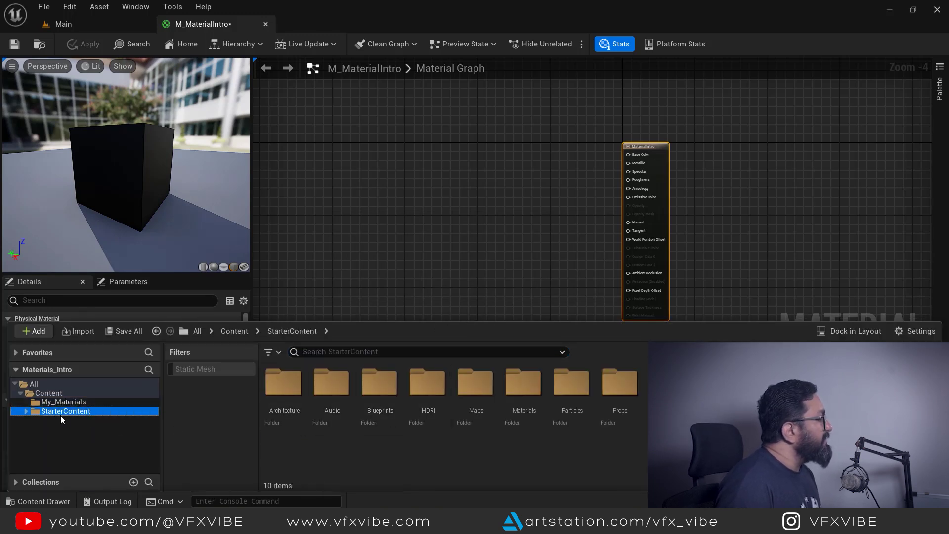
left_click(25, 411)
scroll(73, 447, "down", 1)
scroll(73, 447, "down", 1)
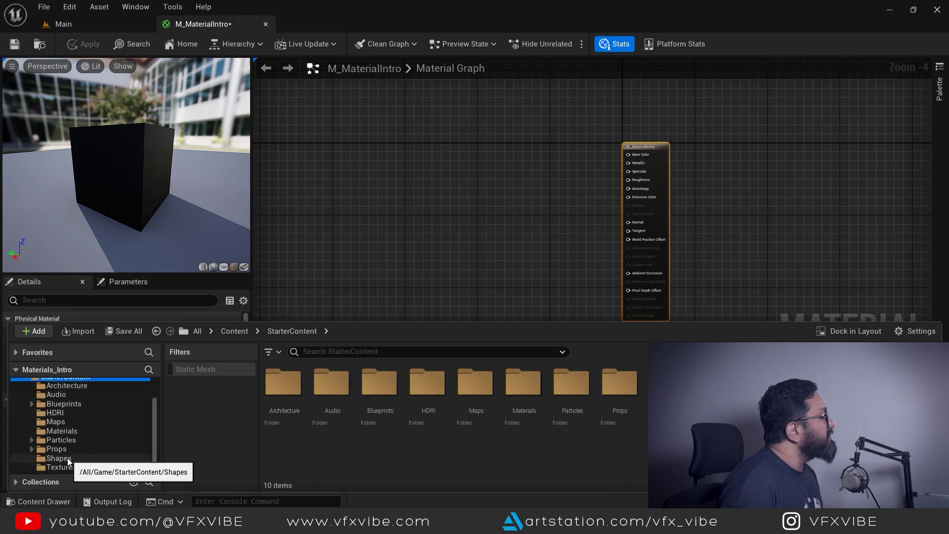
left_click(67, 457)
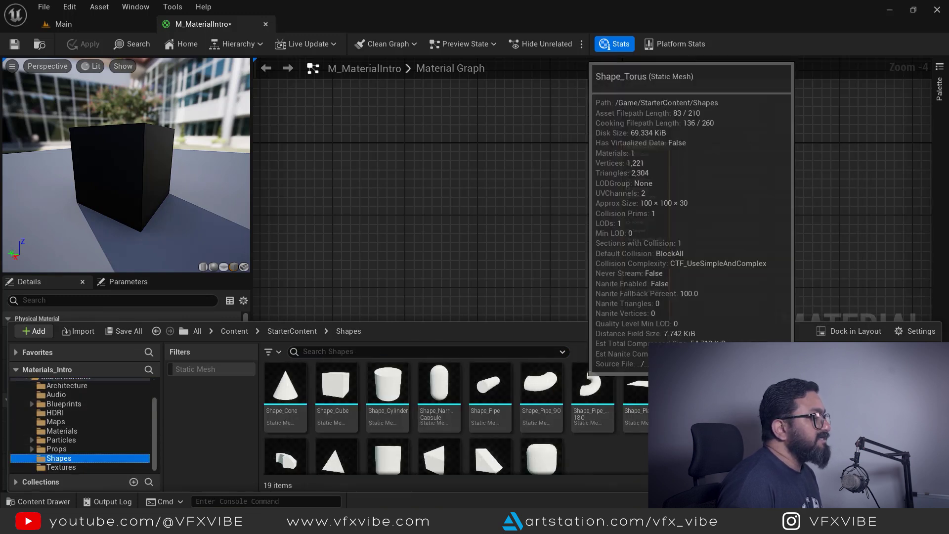
left_click(798, 388)
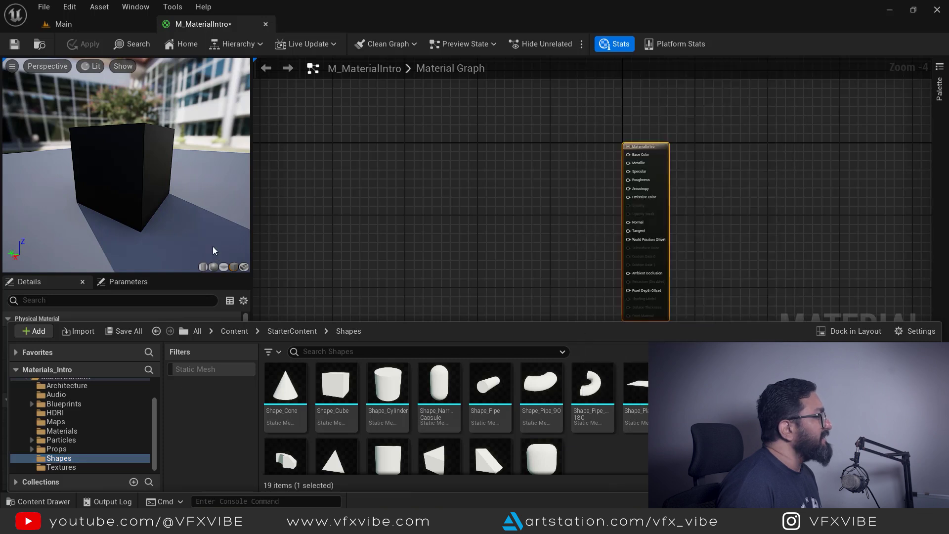
left_click(245, 267)
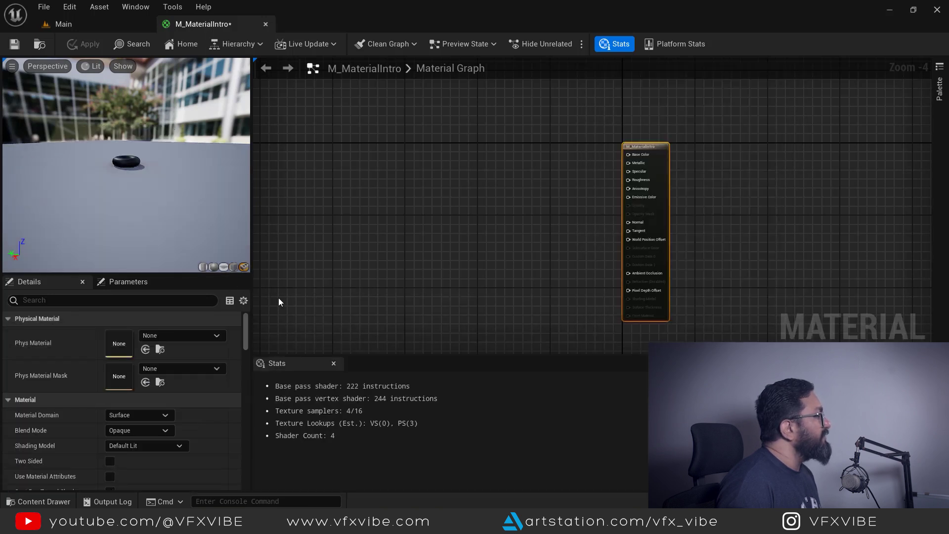
- Switch the preview mesh to the sphere and inspect it from another angle
scroll(119, 159, "up", 3)
left_click_drag(142, 197, 153, 173)
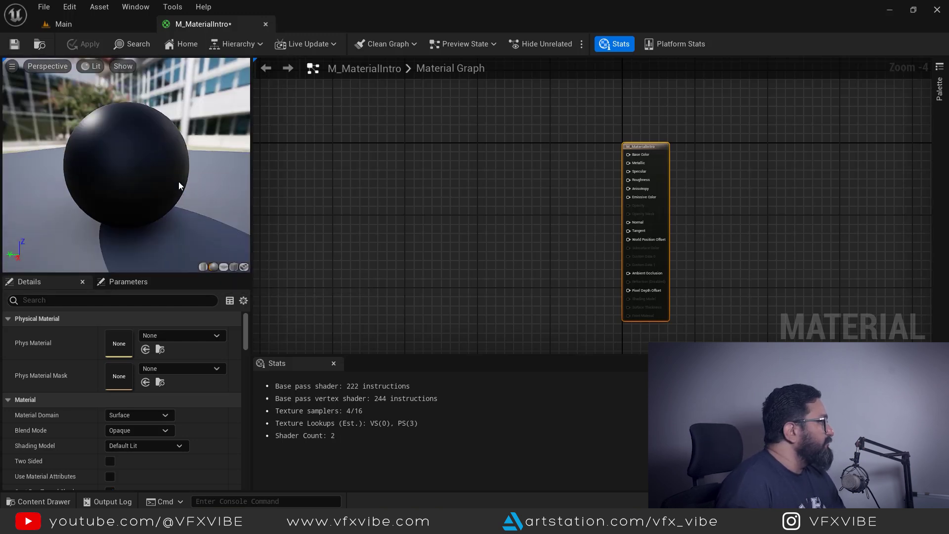
left_click_drag(172, 189, 133, 191)
- Select the M_MaterialIntro node and examine its detail properties and its parameters, ending on the details
left_click(689, 141)
left_click(635, 146)
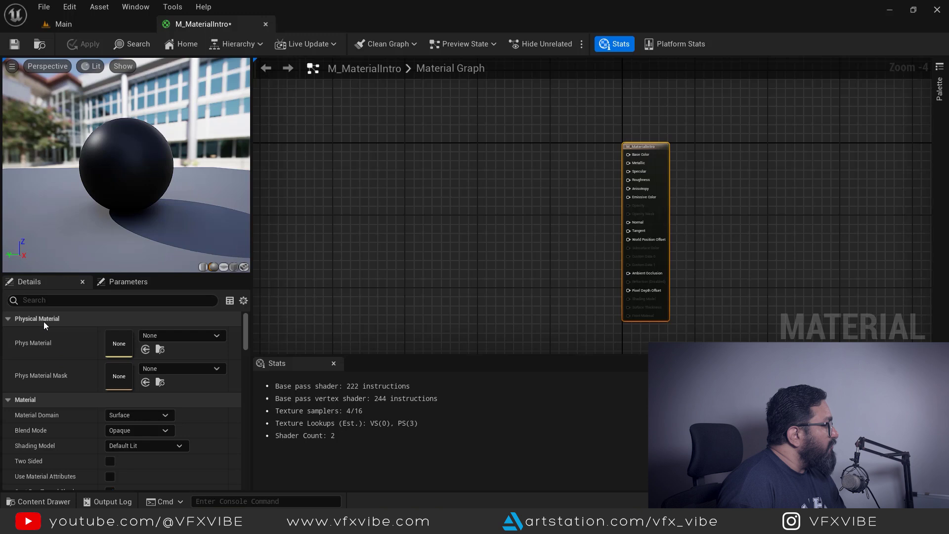
scroll(43, 368, "down", 3)
scroll(46, 375, "down", 3)
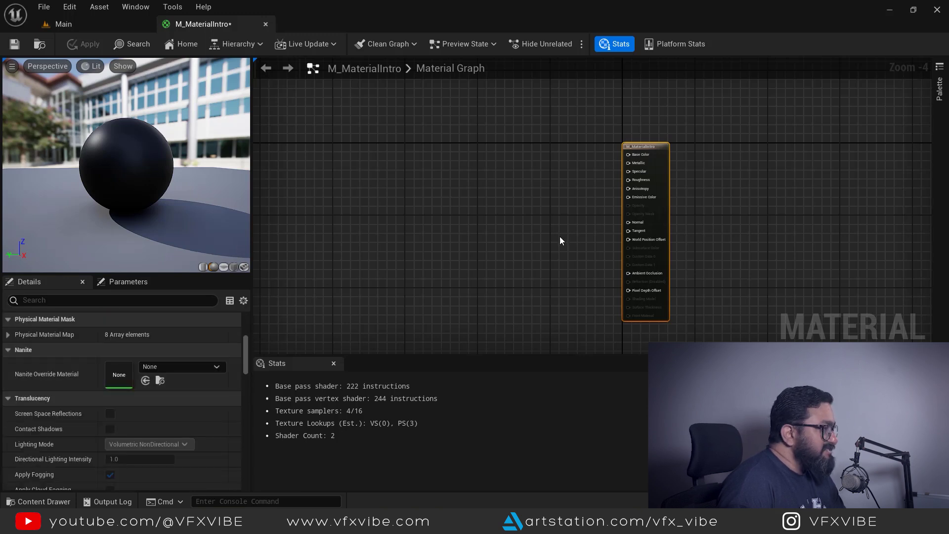
scroll(53, 426, "up", 4)
scroll(55, 424, "up", 3)
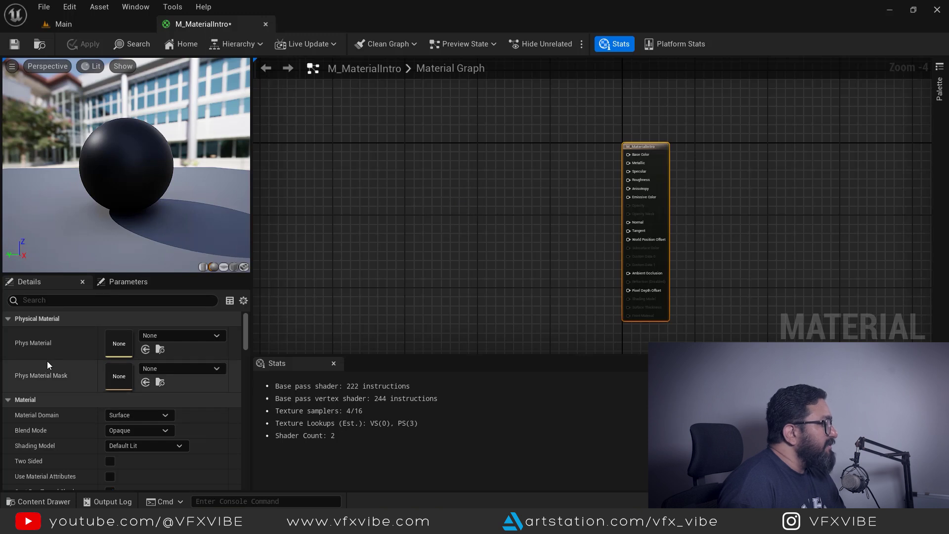
mouse_move(44, 432)
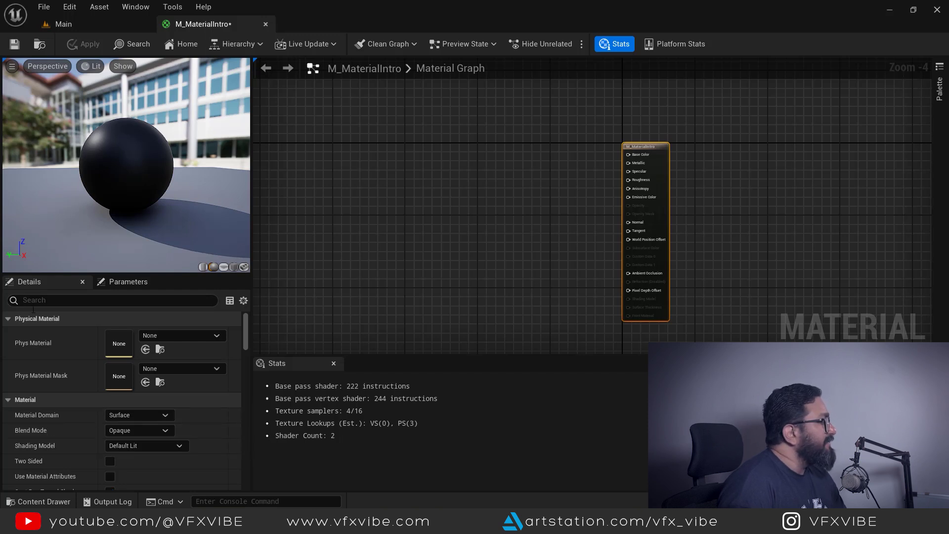
left_click(126, 282)
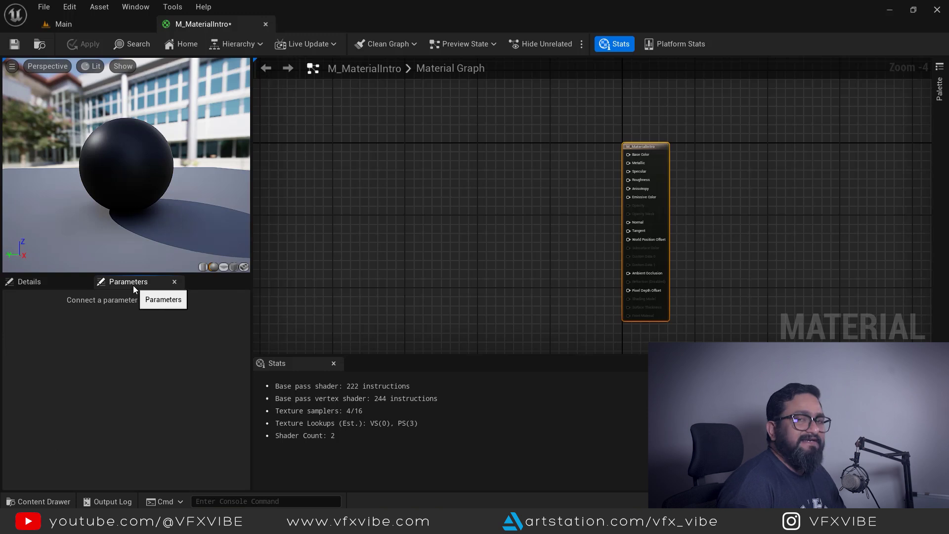
left_click(40, 282)
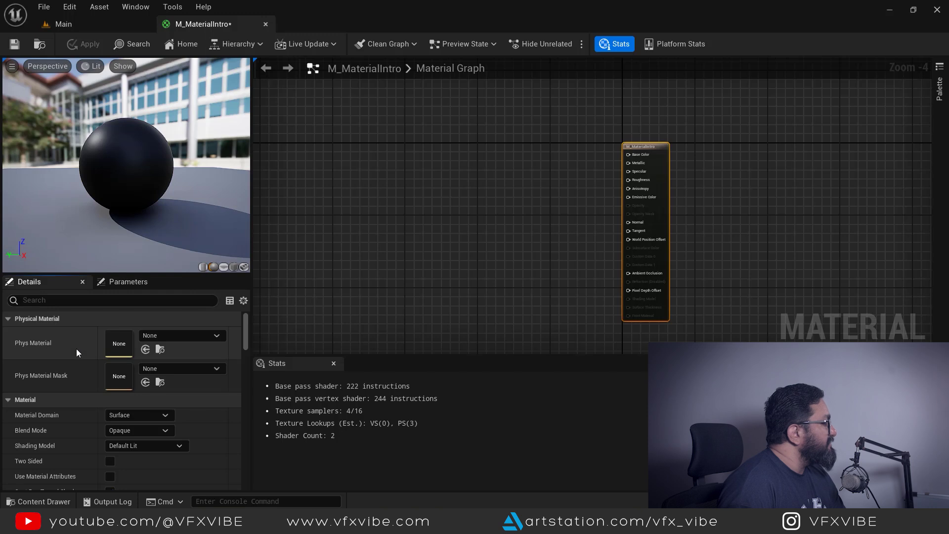
- Collapse the Physical Material section and review the Material Domain and Blend Mode options alongside the material node's pins
left_click(8, 319)
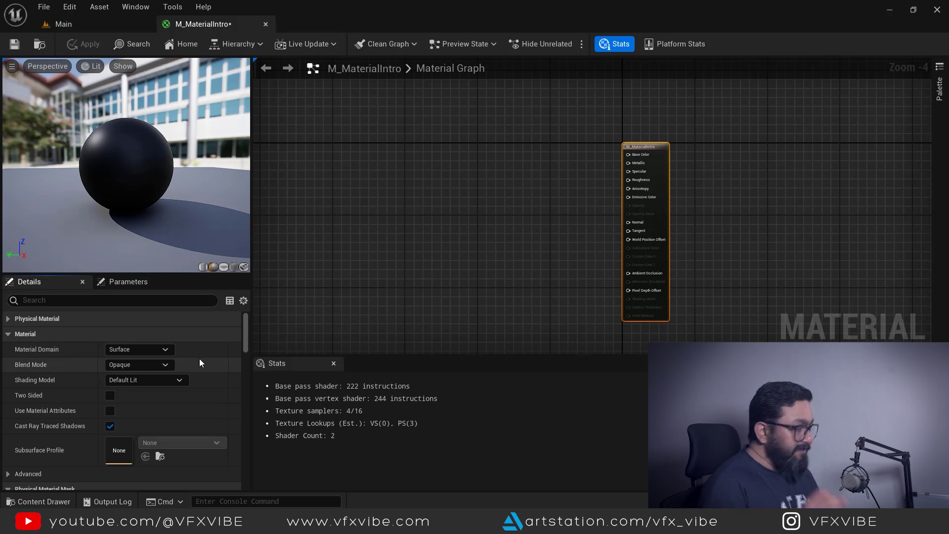
left_click(165, 350)
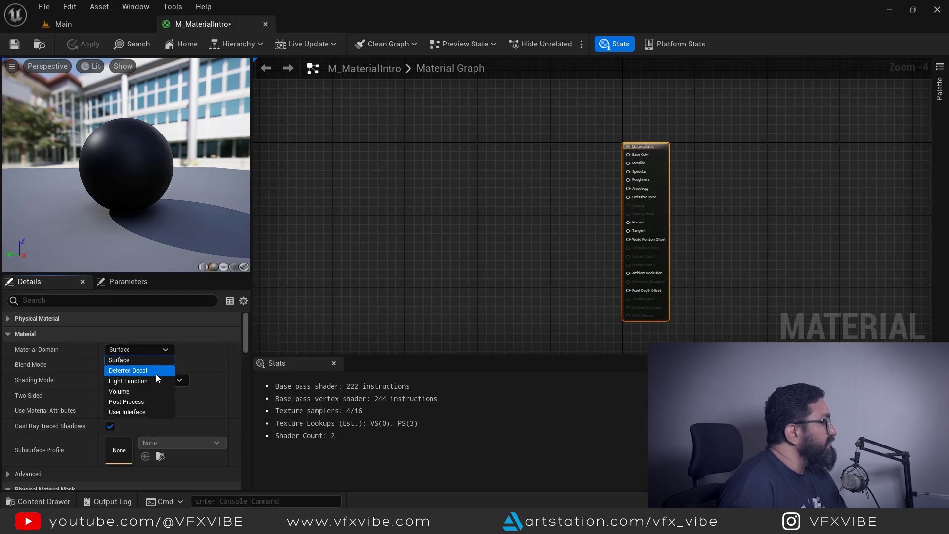
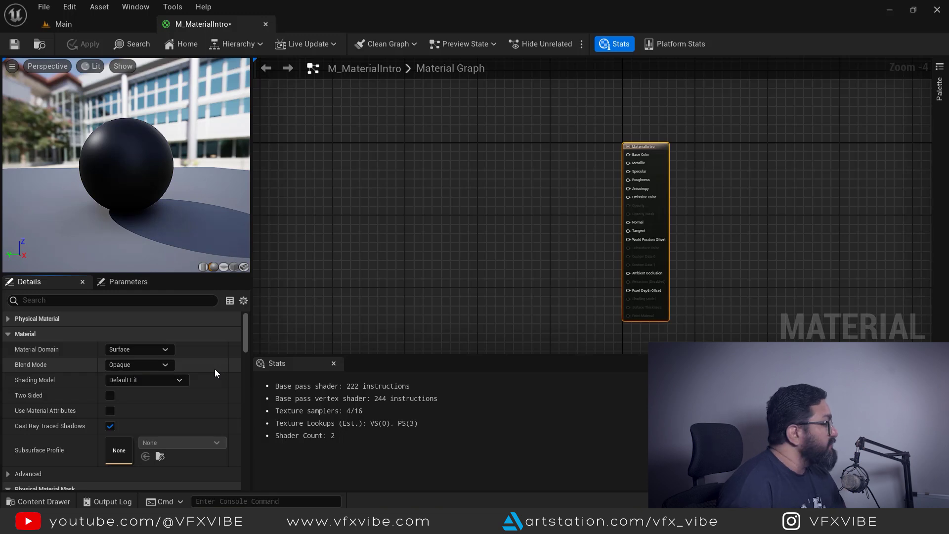
left_click(164, 368)
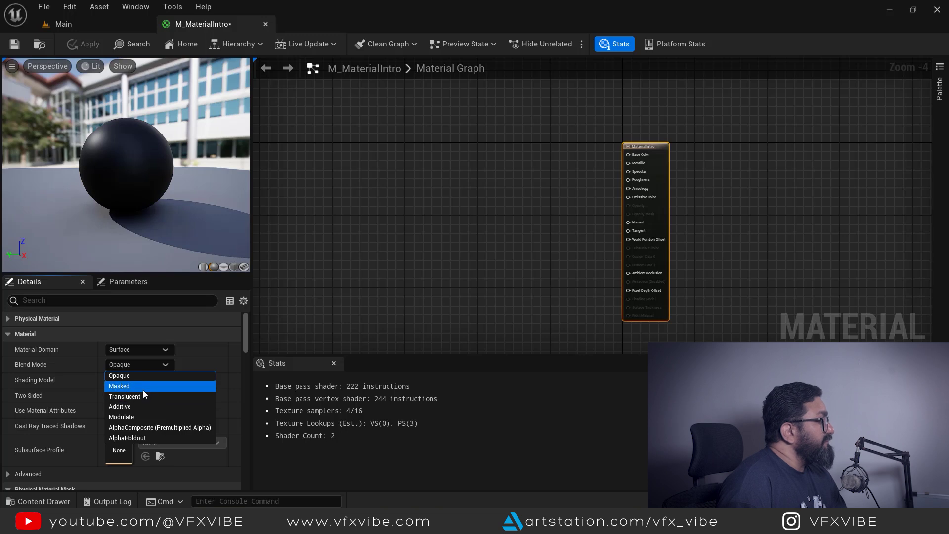
scroll(676, 183, "up", 2)
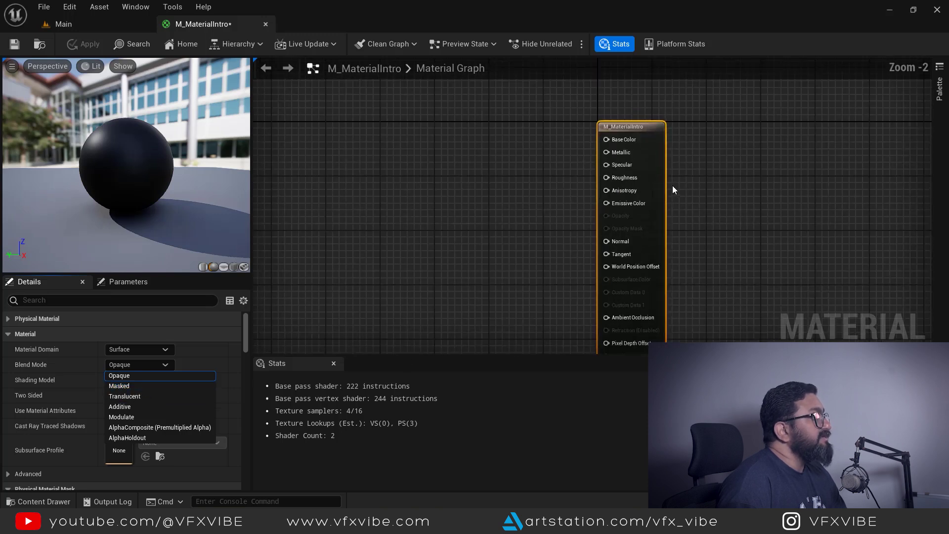
left_click(672, 186)
right_click_drag(648, 169, 631, 129)
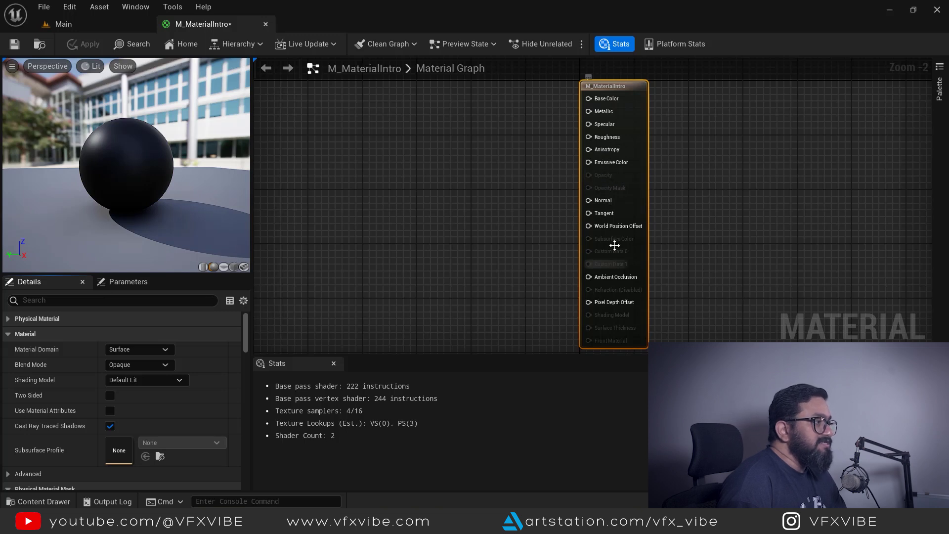
- Try the Masked and Translucent blend modes on the material, and set it back to Opaque
left_click(163, 364)
left_click(138, 385)
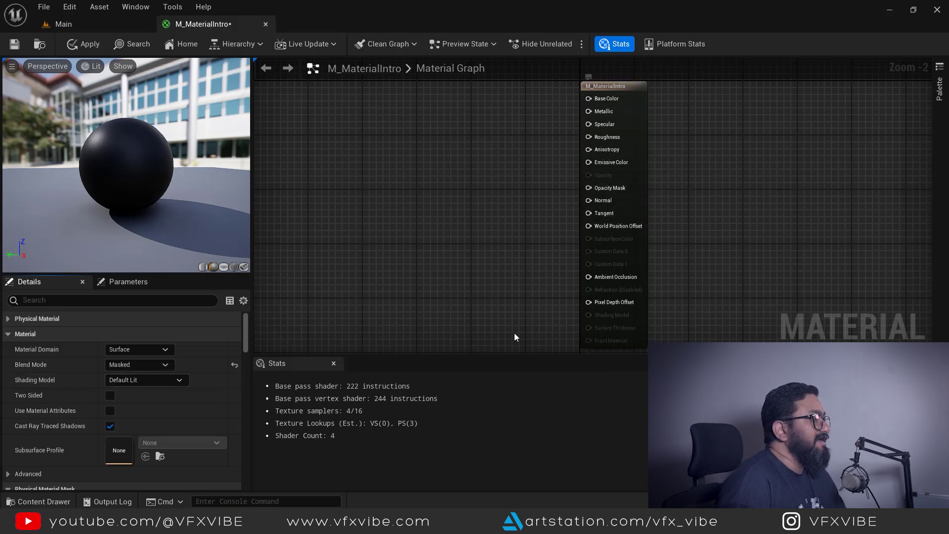
left_click(149, 366)
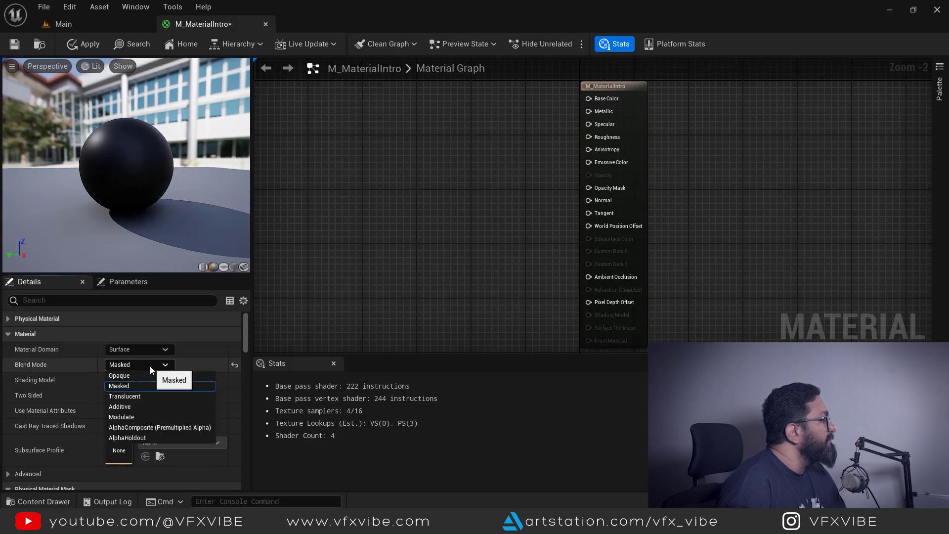
left_click(138, 396)
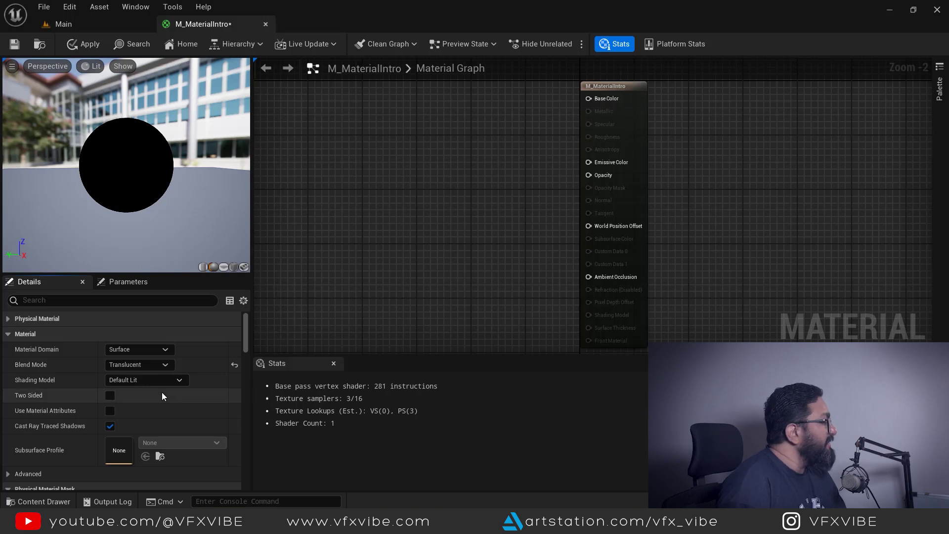
left_click(146, 369)
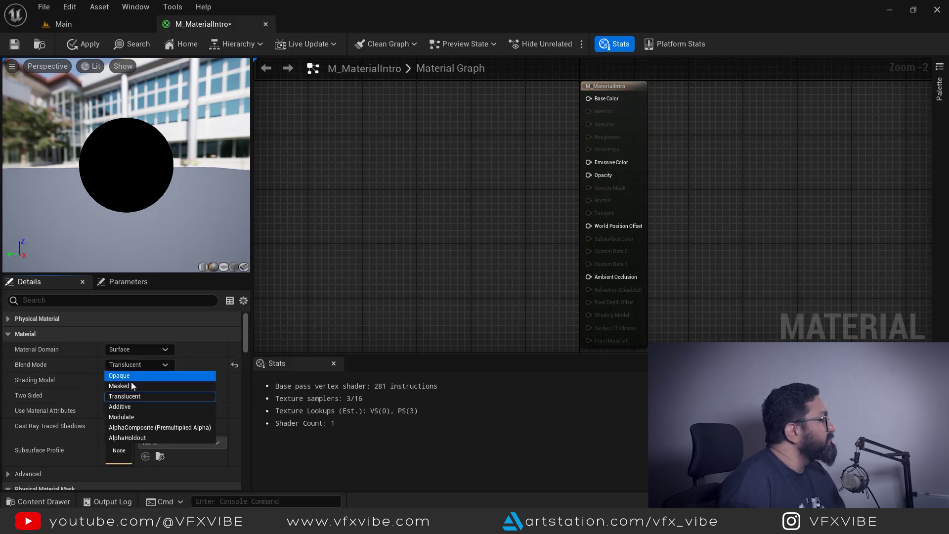
left_click(131, 376)
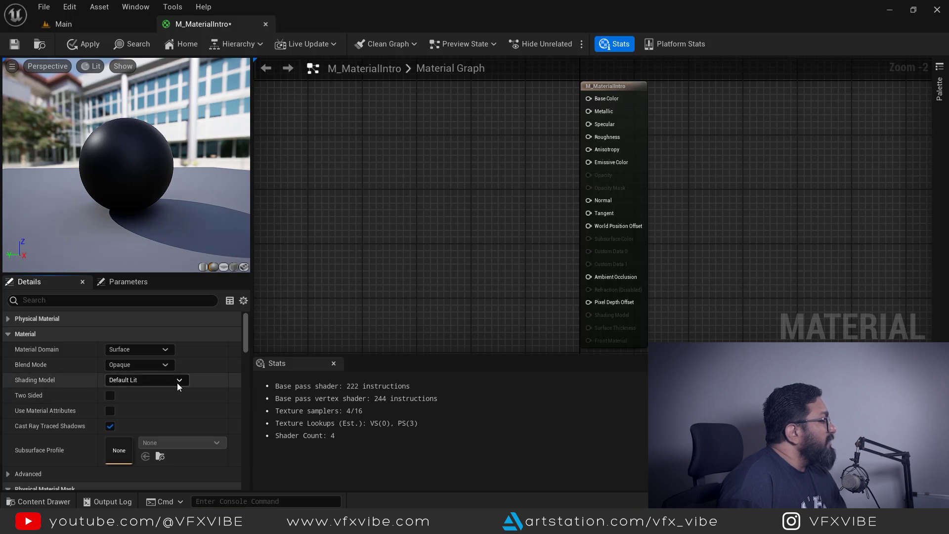
- Try the Unlit, Subsurface Profile and Hair shading models on the material, and set it back to Default Lit
left_click(180, 382)
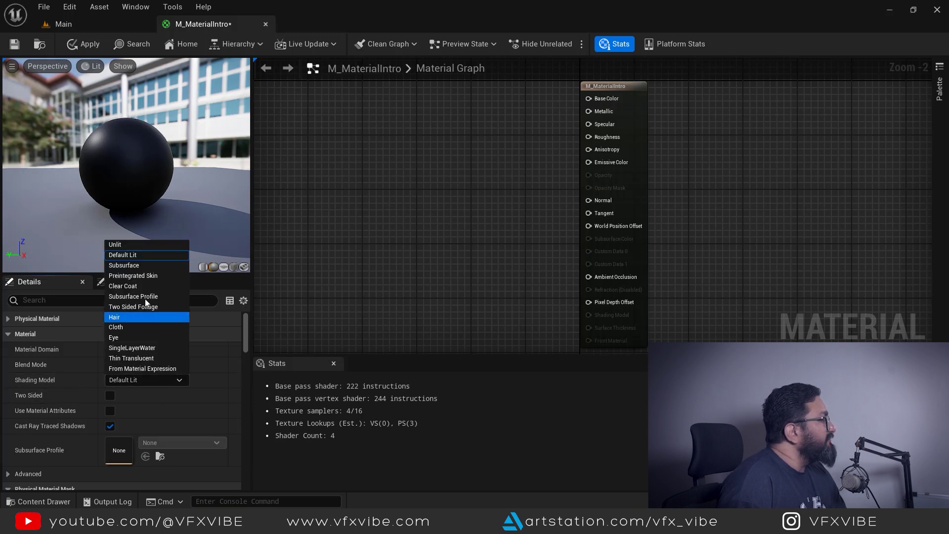
left_click(129, 245)
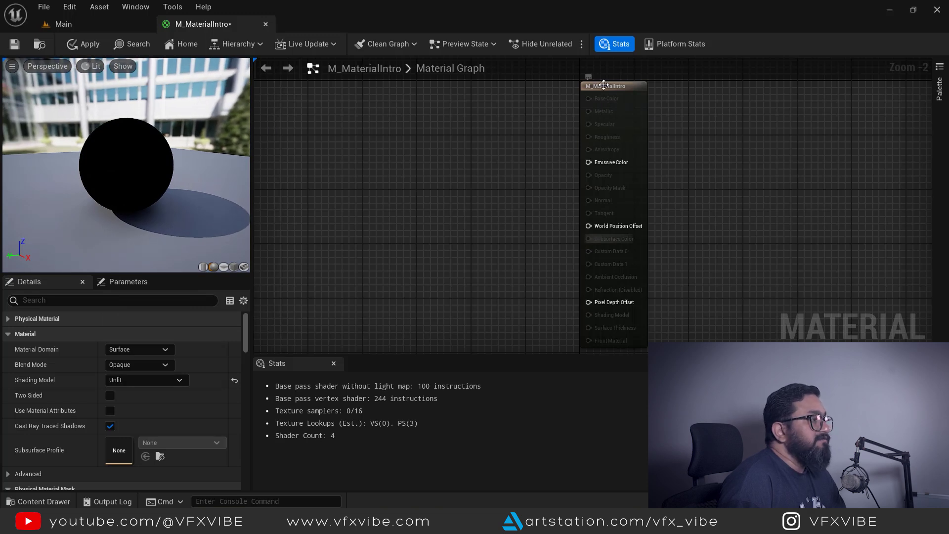
left_click(128, 381)
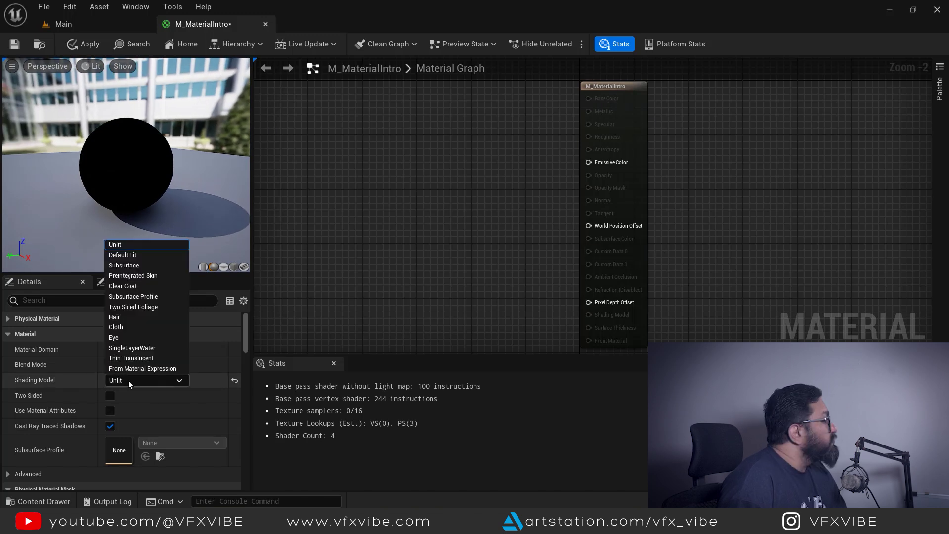
left_click(137, 297)
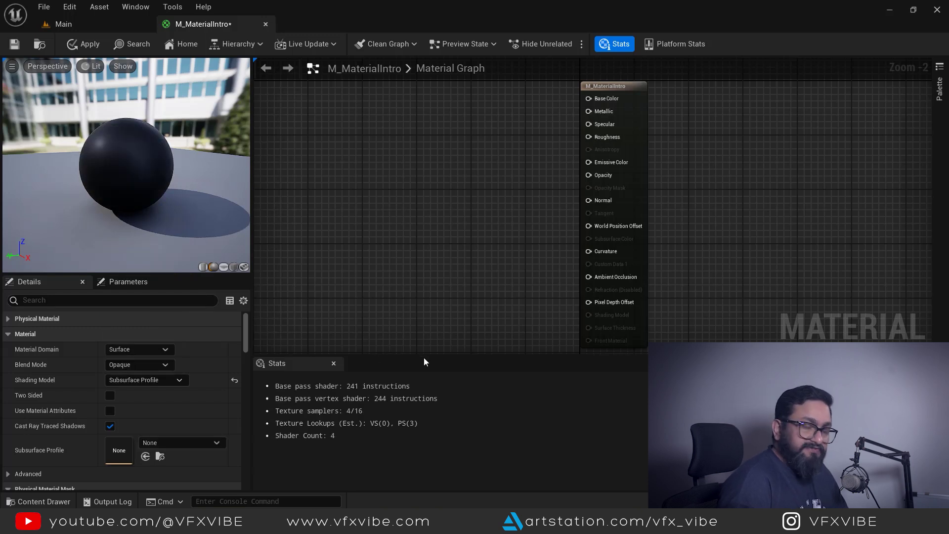
left_click(132, 384)
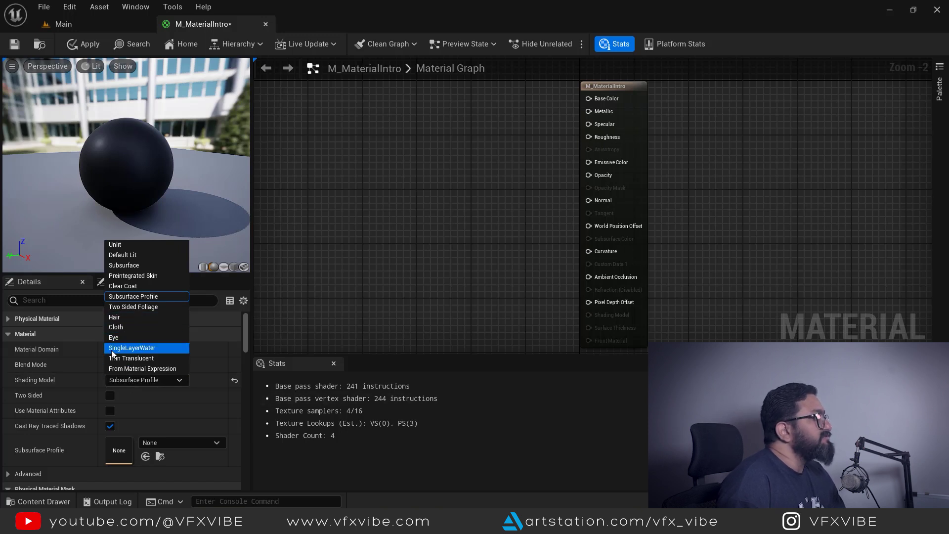
key("Escape")
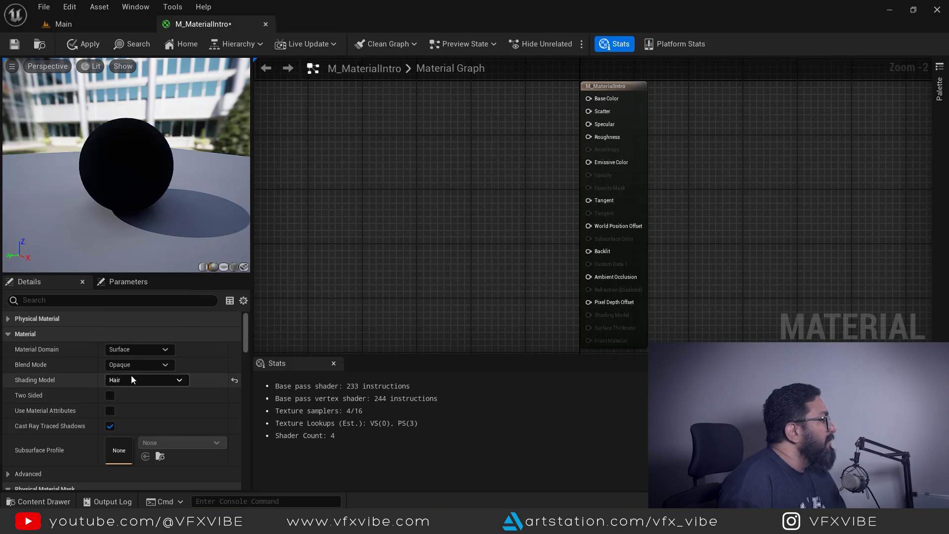
left_click(131, 380)
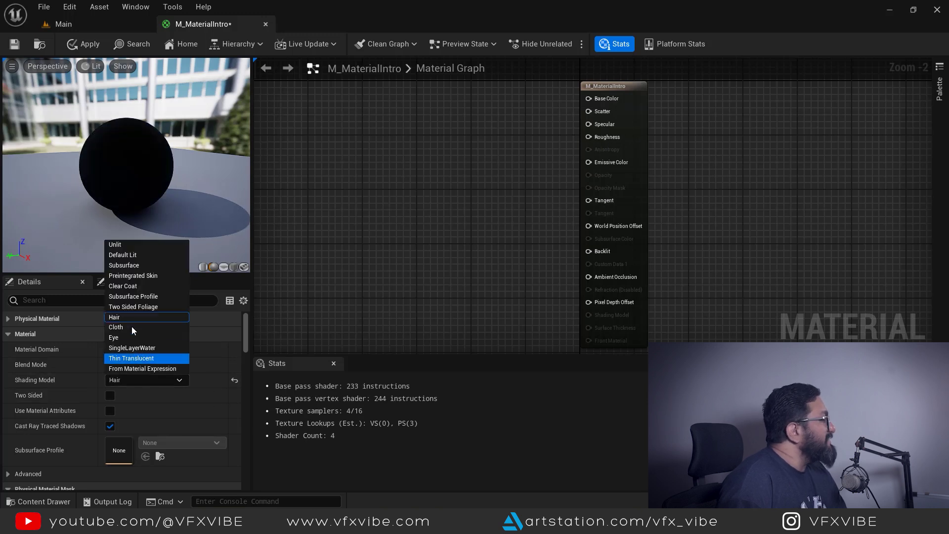
left_click(130, 255)
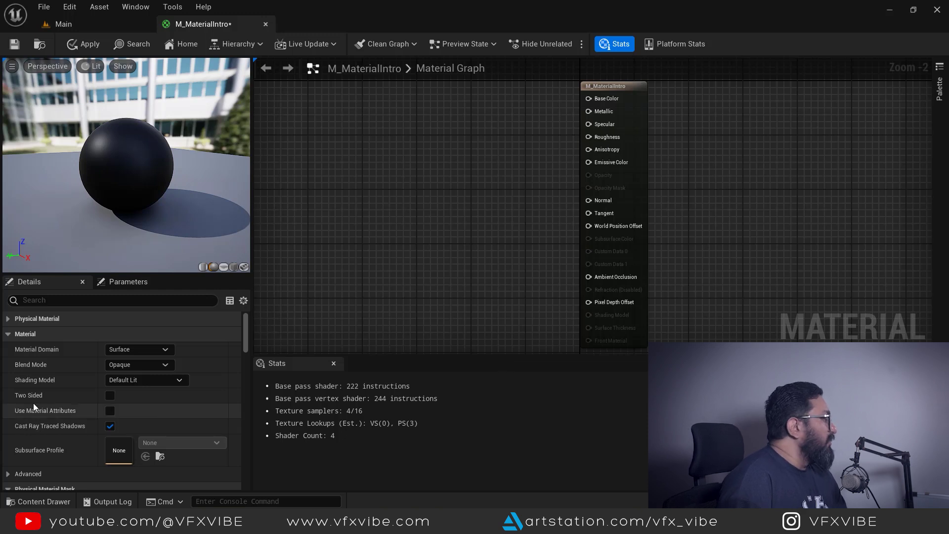
- Review the material's remaining detail properties and the input pins of the M_MaterialIntro result node
scroll(66, 412, "down", 3)
scroll(73, 413, "down", 6)
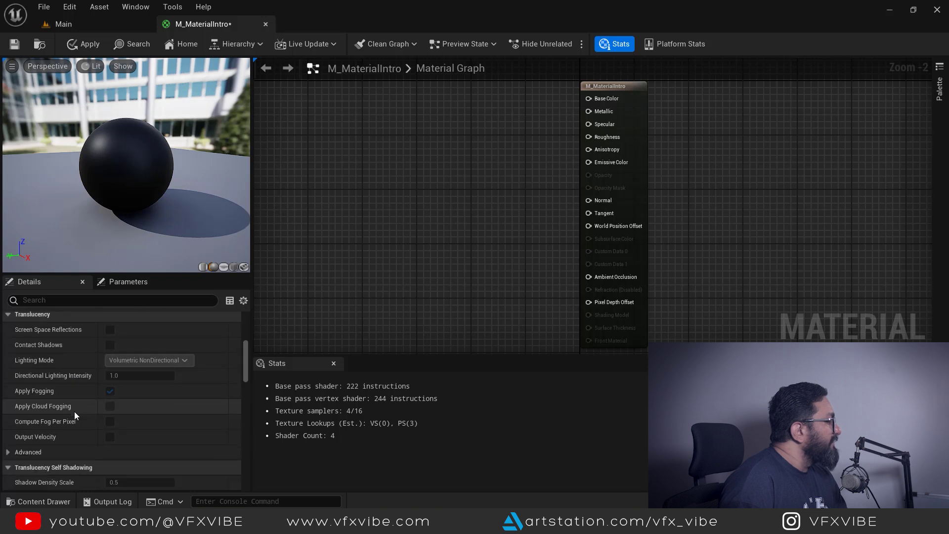
scroll(74, 412, "down", 10)
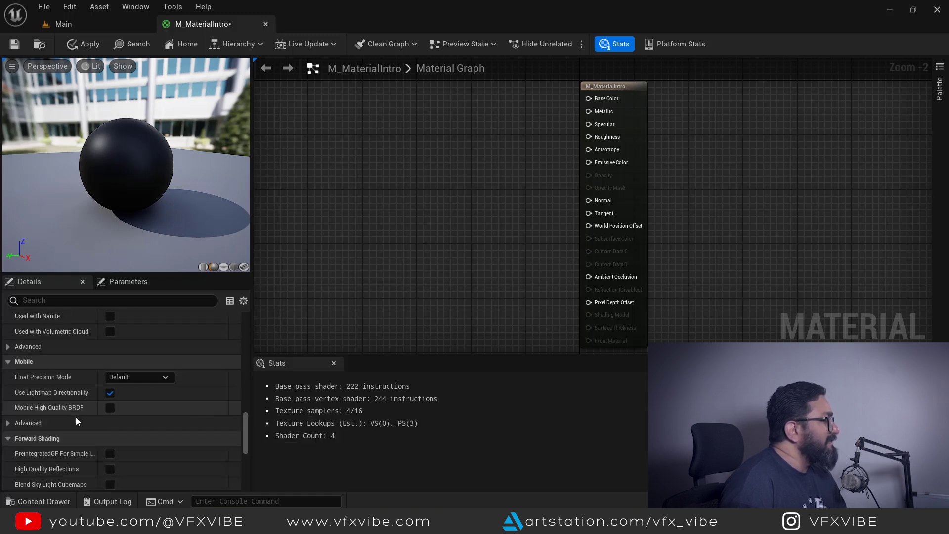
scroll(76, 416, "up", 20)
right_click_drag(483, 207, 522, 265)
scroll(608, 171, "up", 2)
right_click_drag(608, 184, 524, 152)
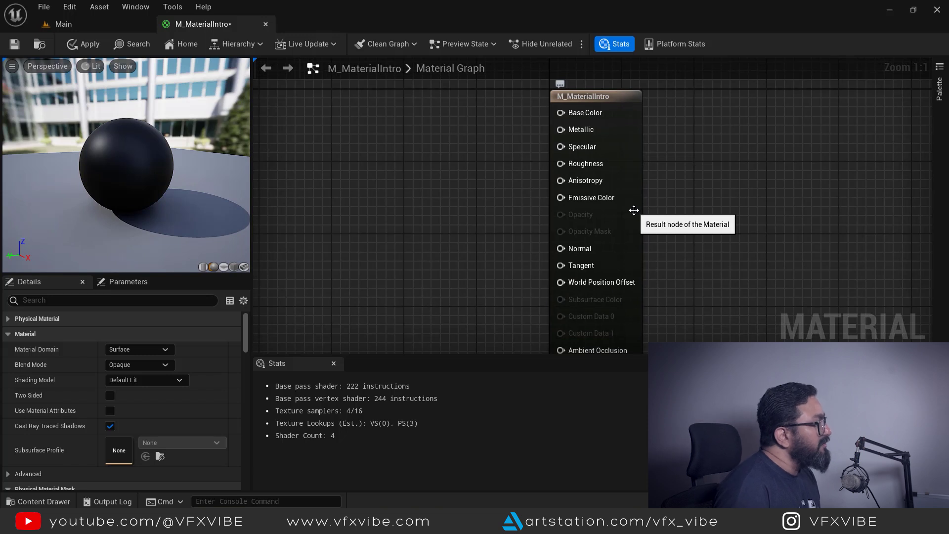
right_click_drag(705, 281, 742, 324)
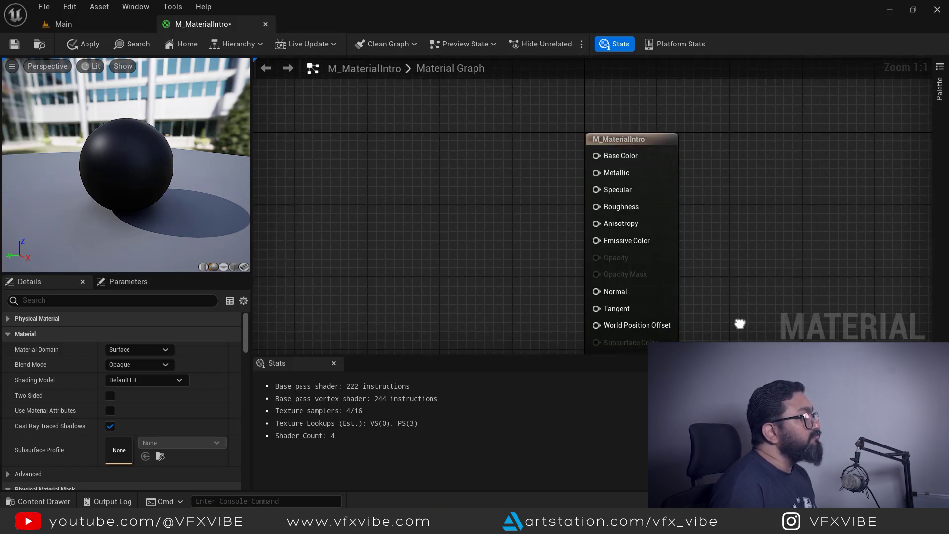
right_click_drag(565, 202, 570, 229)
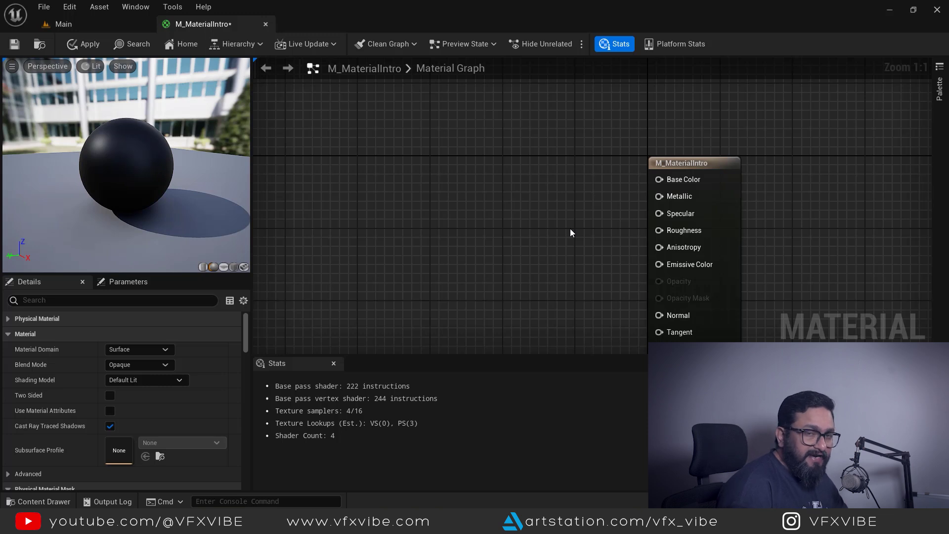
right_click_drag(570, 228, 543, 185)
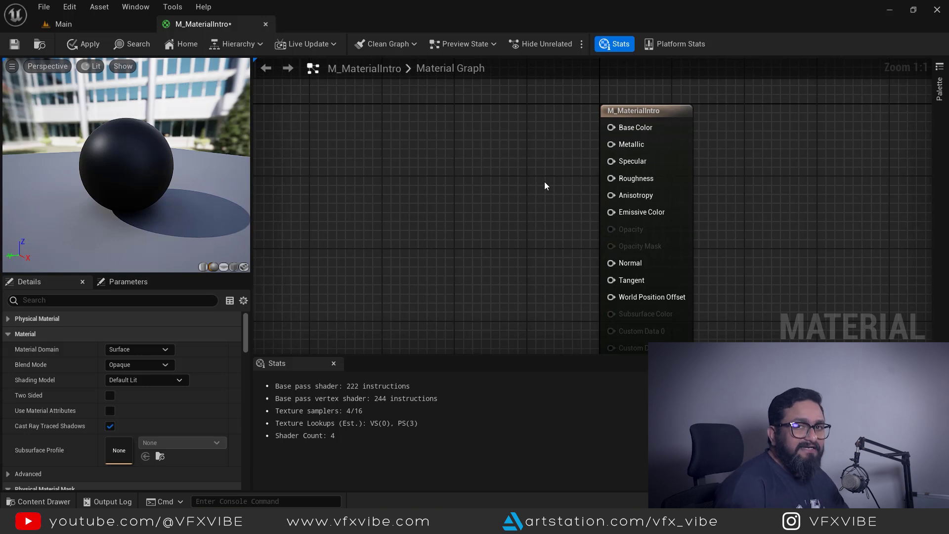
- Browse the palette of material nodes and add a Constant node beside the M_MaterialIntro node
left_click_drag(608, 127, 499, 134)
left_click(455, 149)
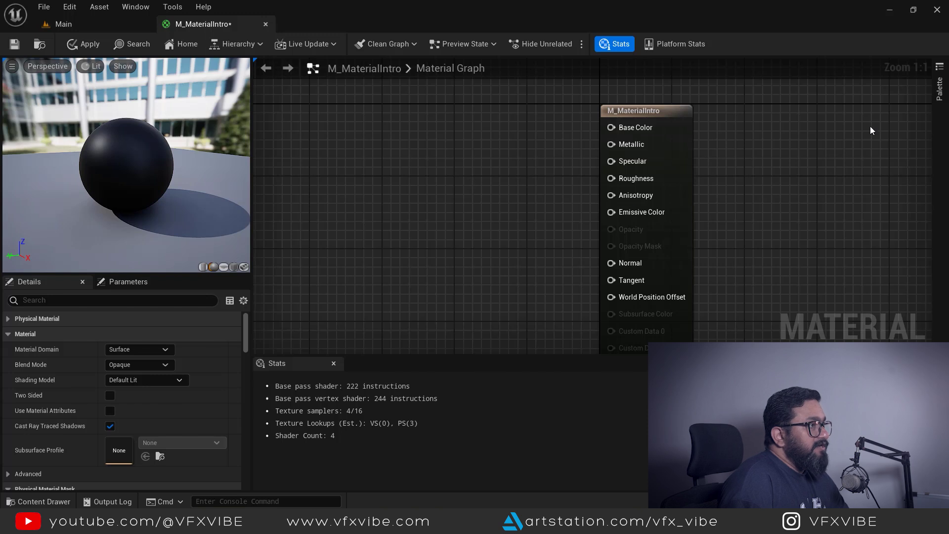
left_click(938, 89)
scroll(867, 221, "down", 1)
scroll(866, 221, "down", 10)
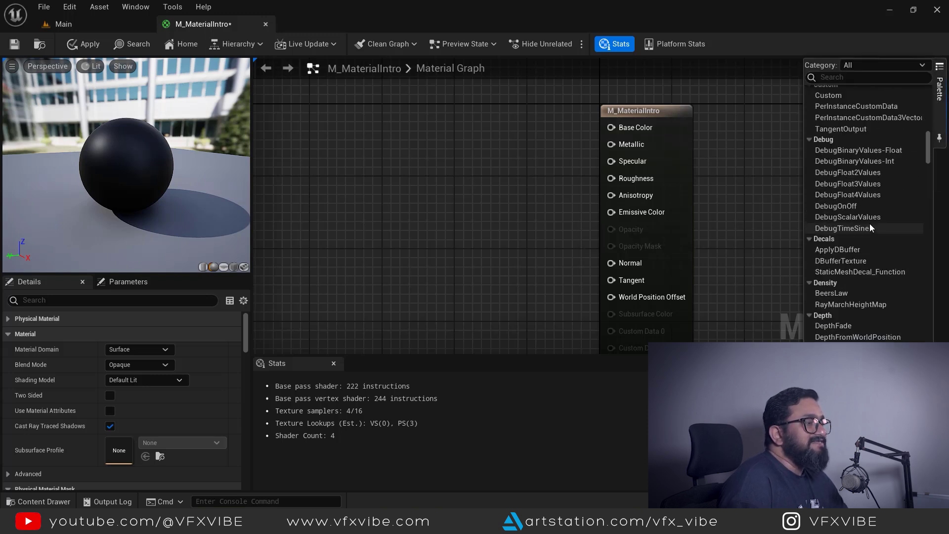
scroll(882, 233, "down", 3)
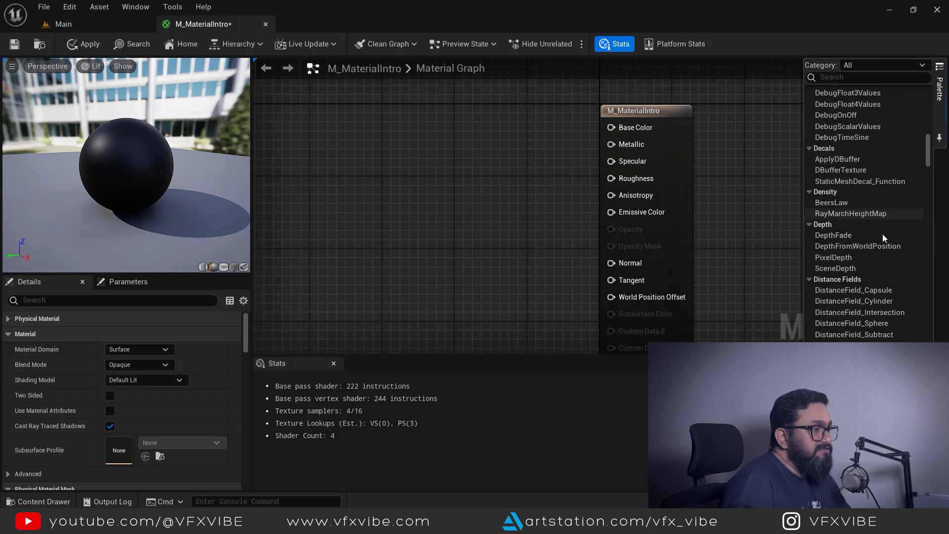
scroll(882, 233, "down", 15)
scroll(890, 209, "up", 10)
scroll(891, 209, "up", 12)
scroll(893, 213, "up", 10)
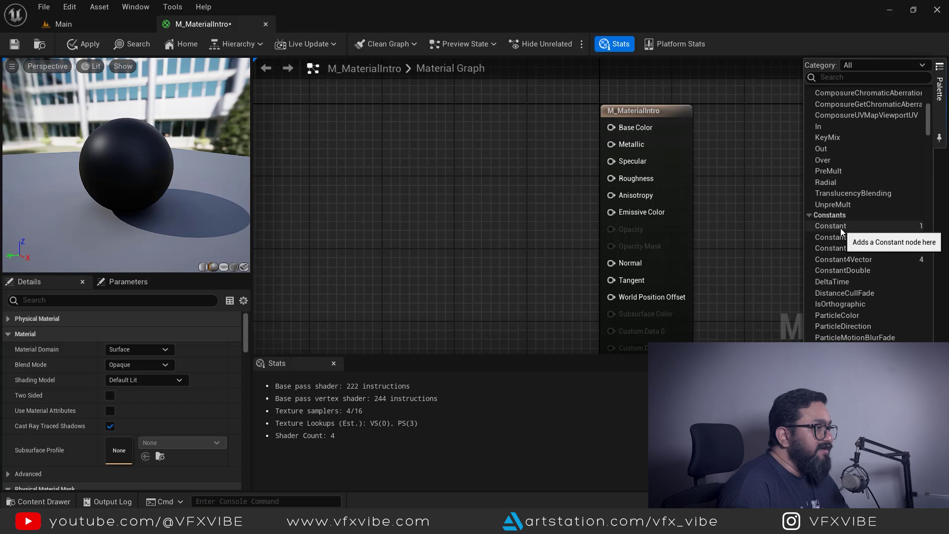
left_click_drag(840, 227, 423, 164)
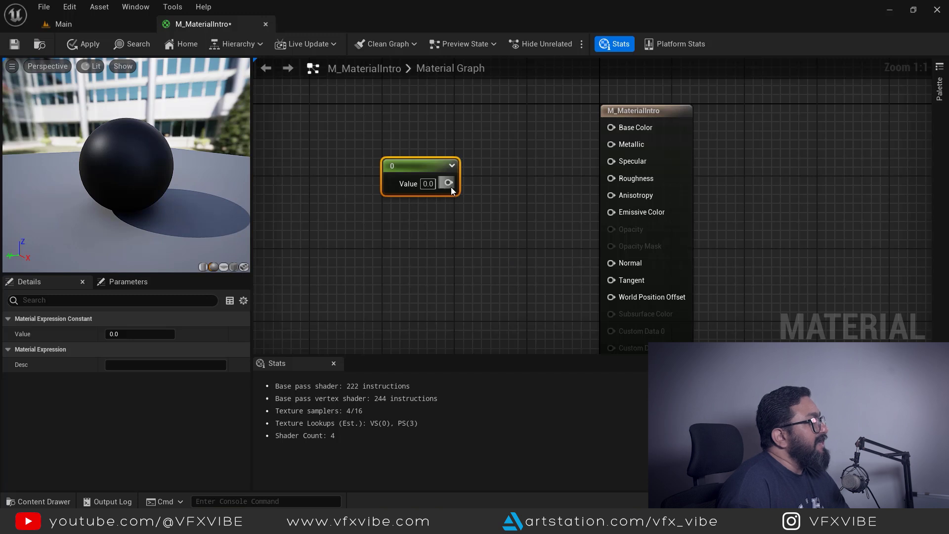
- Connect the Constant node to the material's Base Color and set its value to 1
left_click_drag(448, 182, 609, 127)
left_click(484, 171)
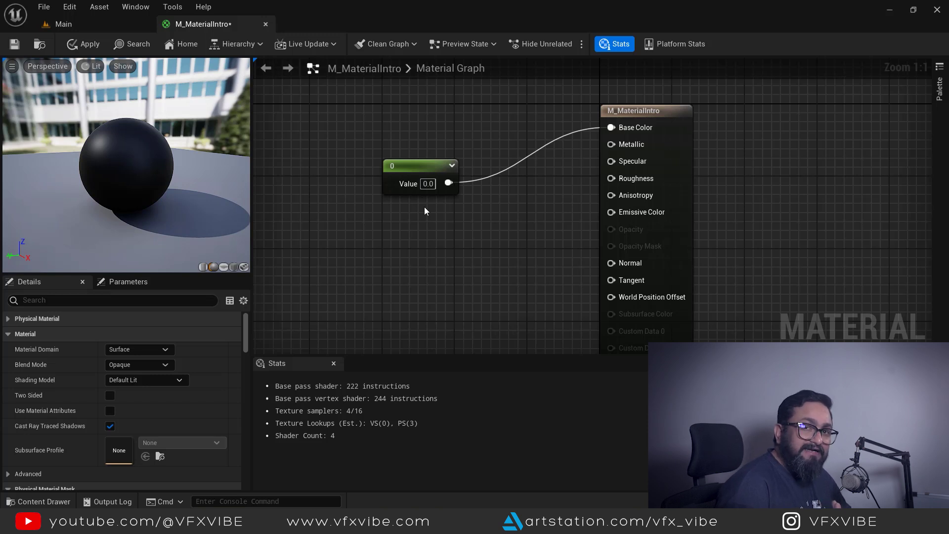
left_click(426, 184)
type("1")
key("Return")
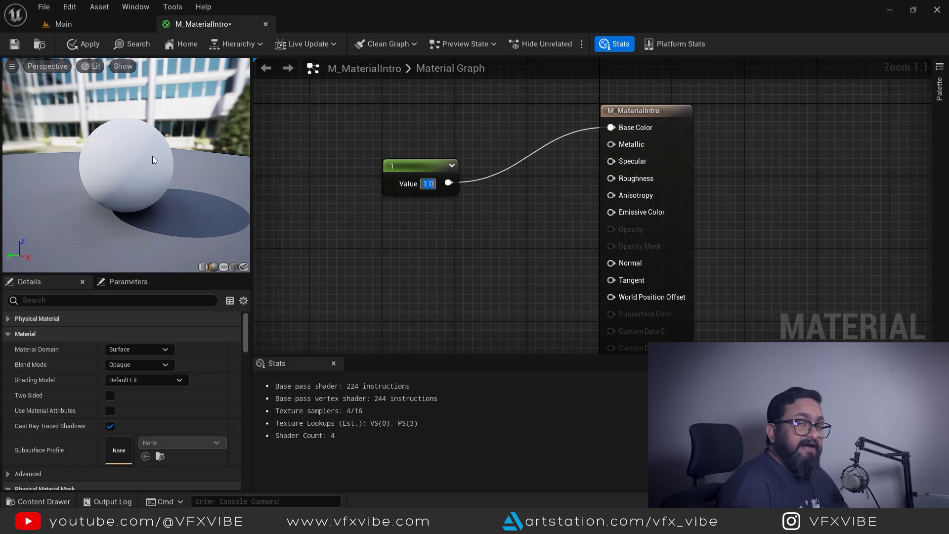
- Try the values 0.5 and 0.1 on the Constant node, and set it to 0.8
left_click(425, 165)
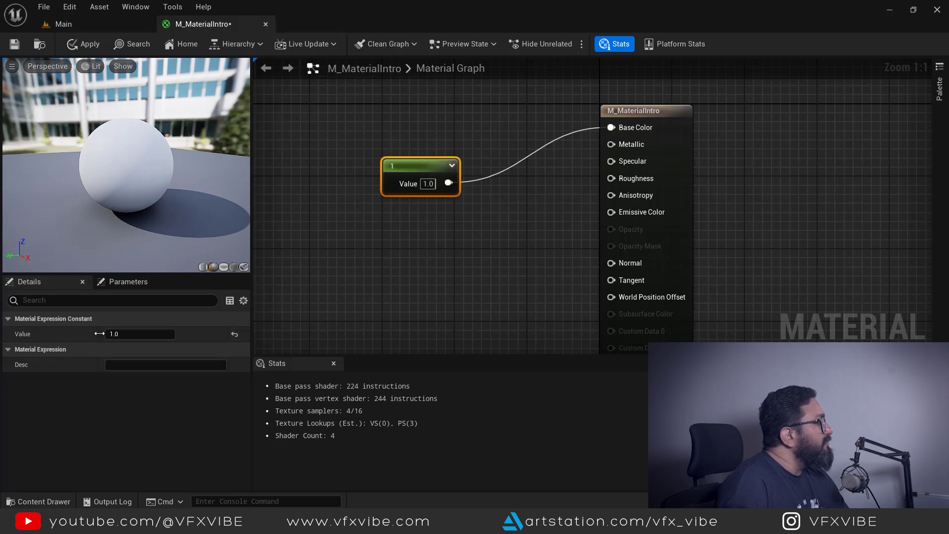
left_click(137, 334)
type("0.5")
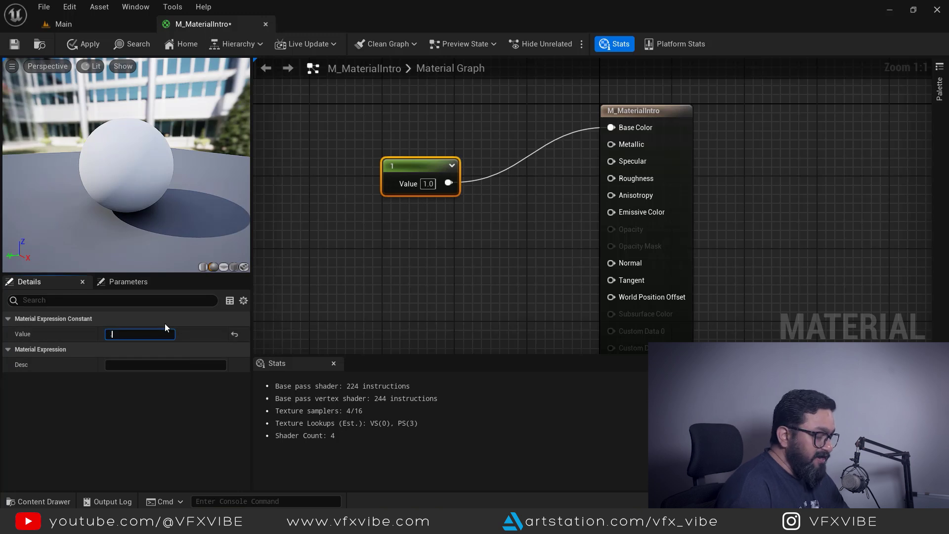
key("Return")
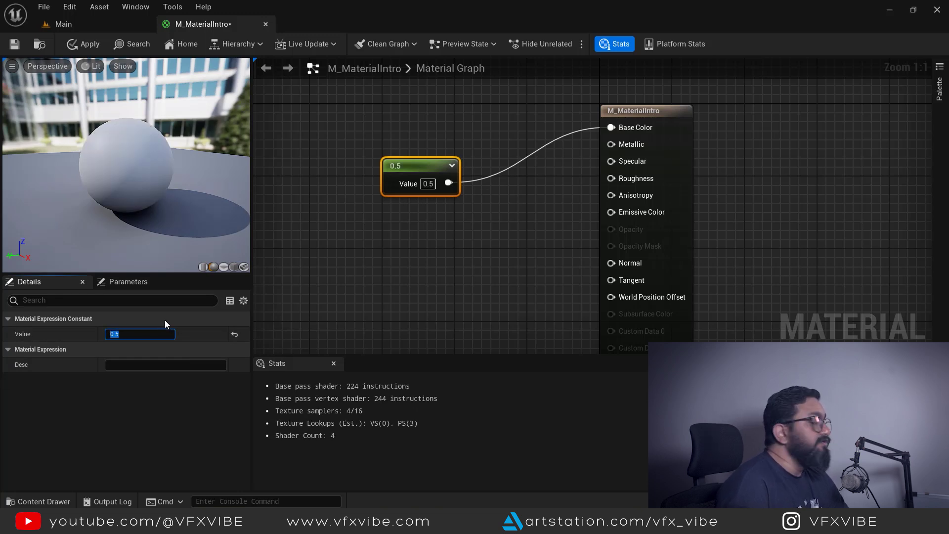
type("0.1")
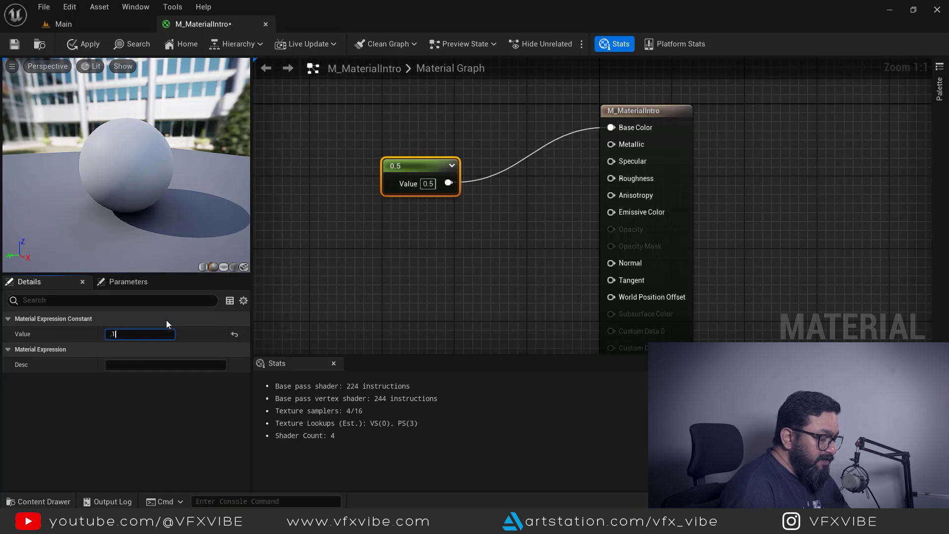
key("Return")
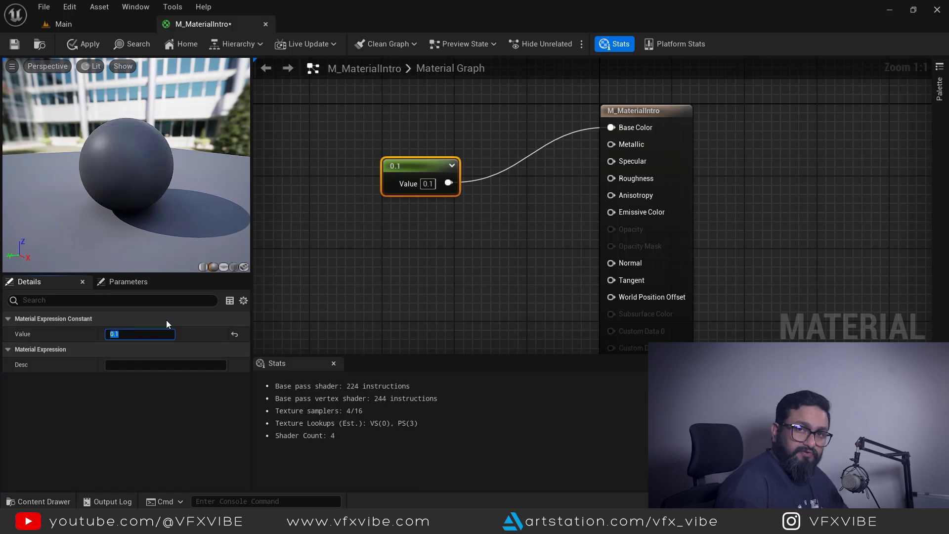
type("0.8")
key("Return")
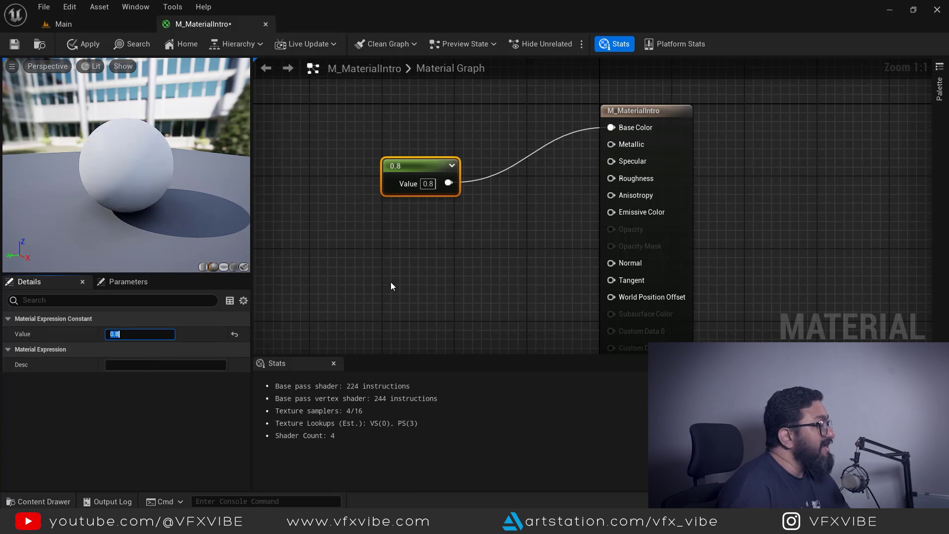
- Align the Constant node with the Base Color pin and add a Constant2Vector node below it
right_click_drag(439, 254, 510, 294)
left_click_drag(497, 209, 452, 154)
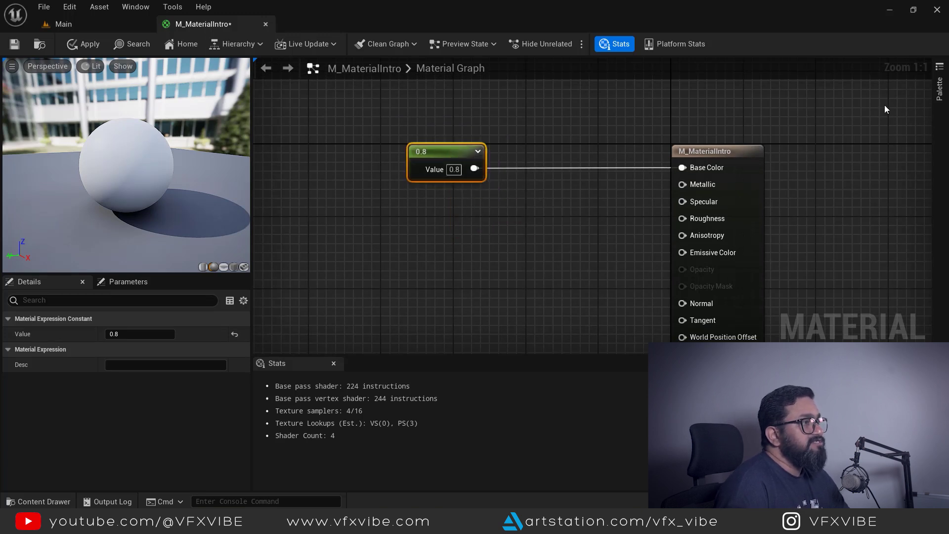
left_click(939, 89)
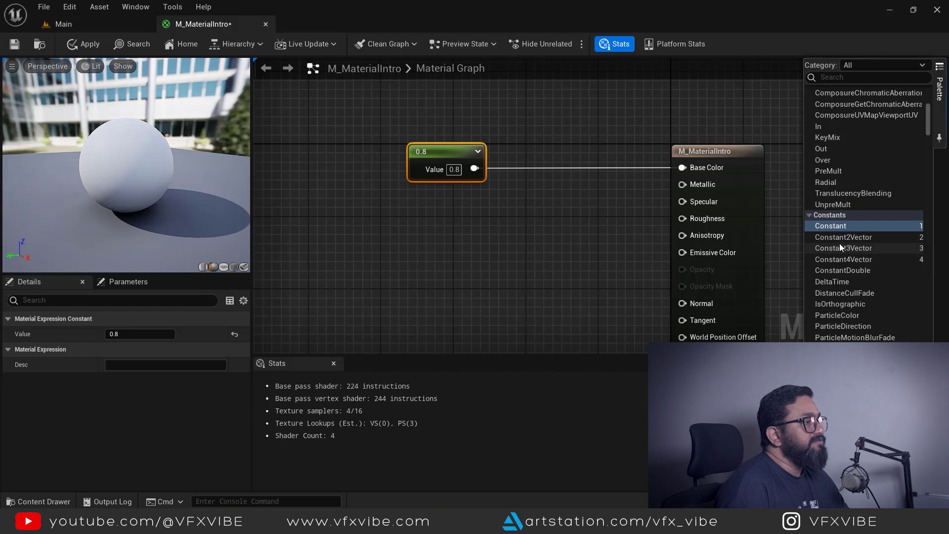
left_click_drag(843, 238, 473, 312)
left_click_drag(435, 218, 435, 219)
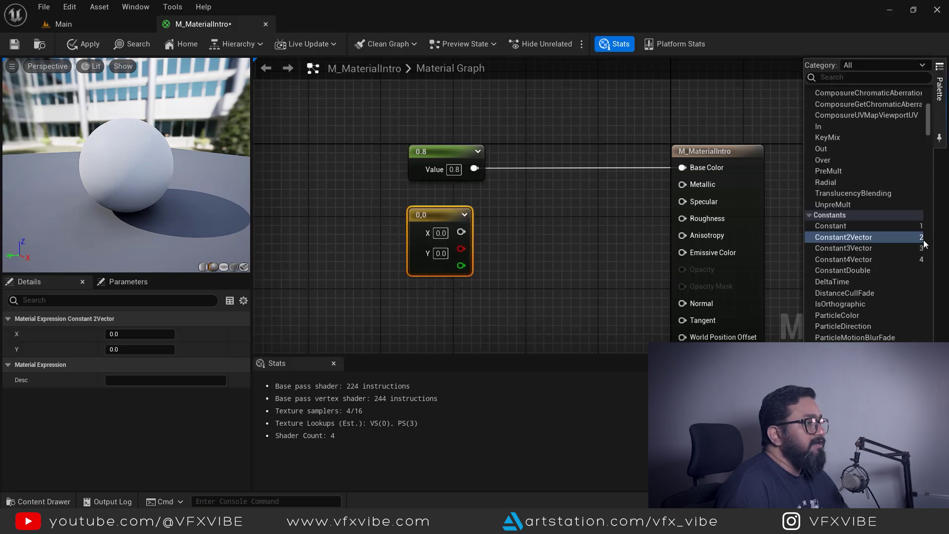
- Add a Constant3Vector node and a Constant4Vector node, stacked below the Constant2Vector node
left_click(843, 248)
left_click_drag(577, 345, 464, 299)
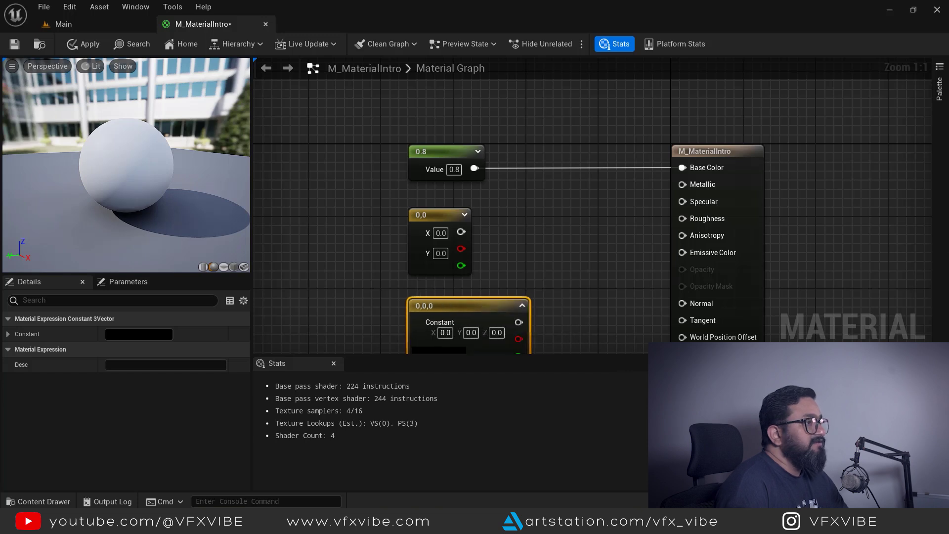
left_click(939, 88)
left_click_drag(860, 265, 588, 309)
right_click_drag(598, 262, 656, 121)
left_click_drag(653, 170, 479, 289)
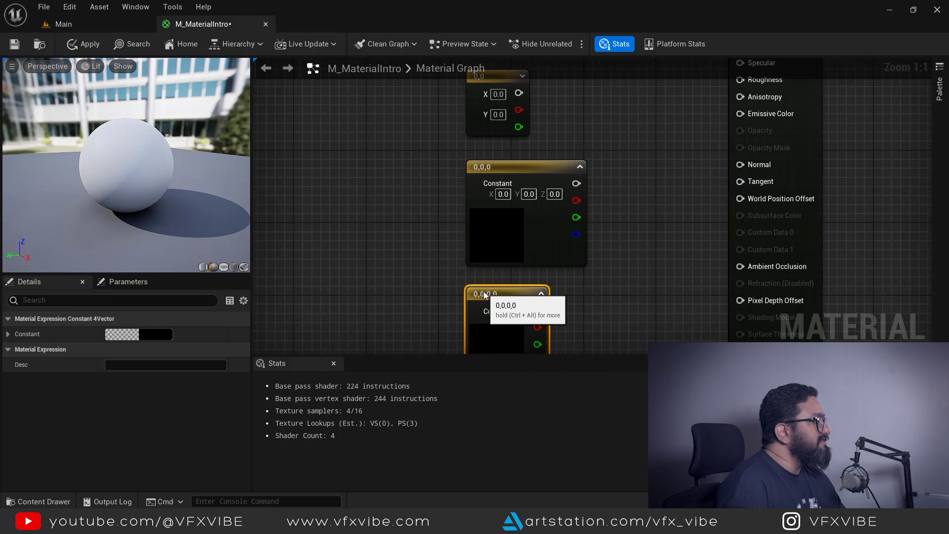
- Select the Constant2Vector node and examine its X and Y properties and its output pins
right_click_drag(555, 235, 587, 318)
right_click_drag(591, 183, 613, 249)
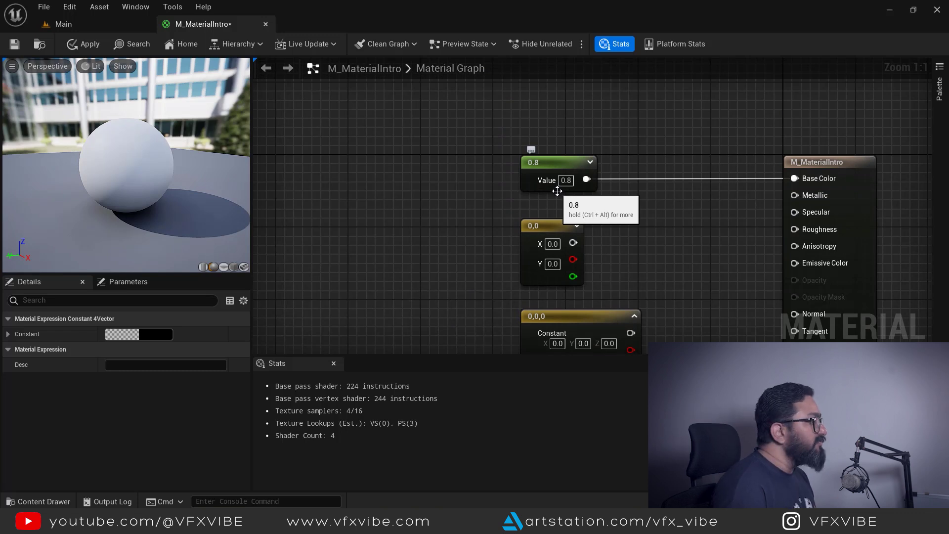
left_click(552, 225)
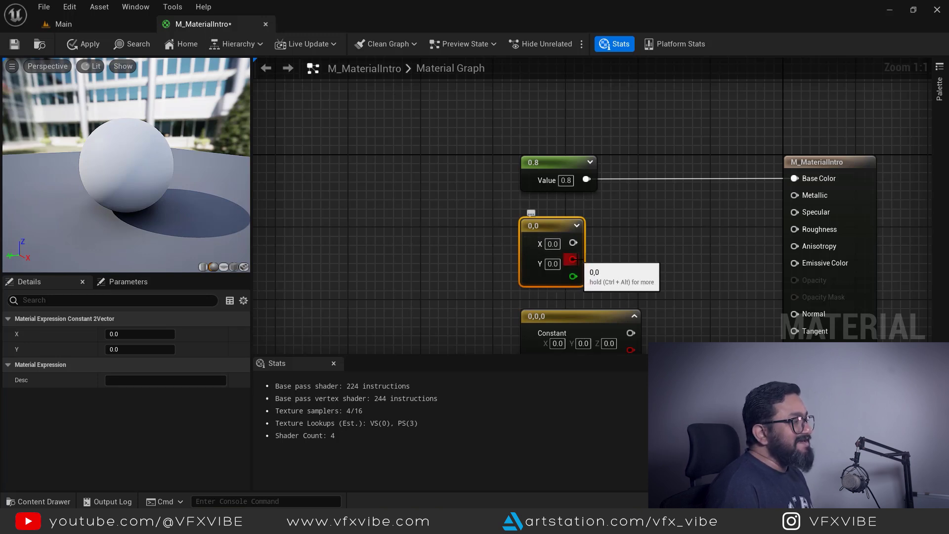
right_click_drag(617, 249, 608, 245)
left_click_drag(565, 239, 647, 232)
left_click(641, 210)
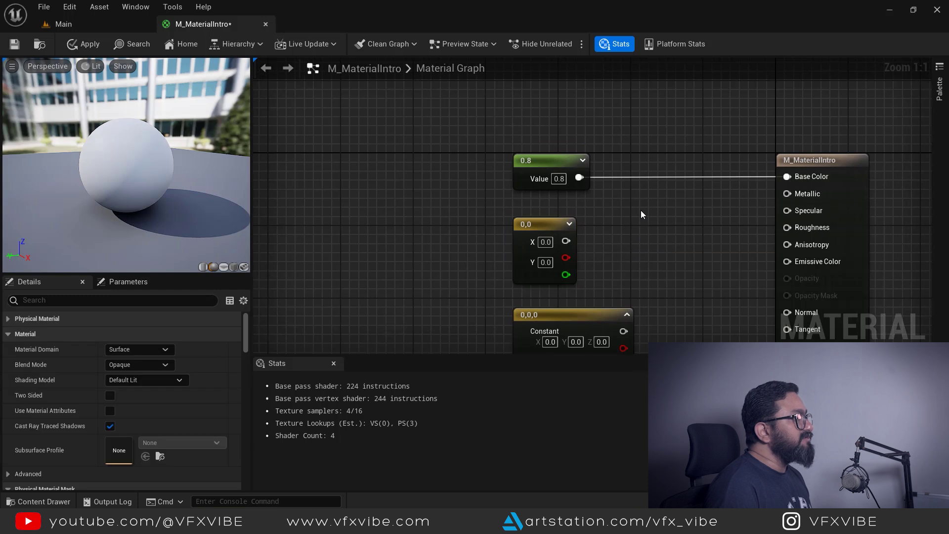
- Disconnect the Constant node from Base Color and connect the Constant2Vector's combined output there instead
left_click(786, 176, "alt")
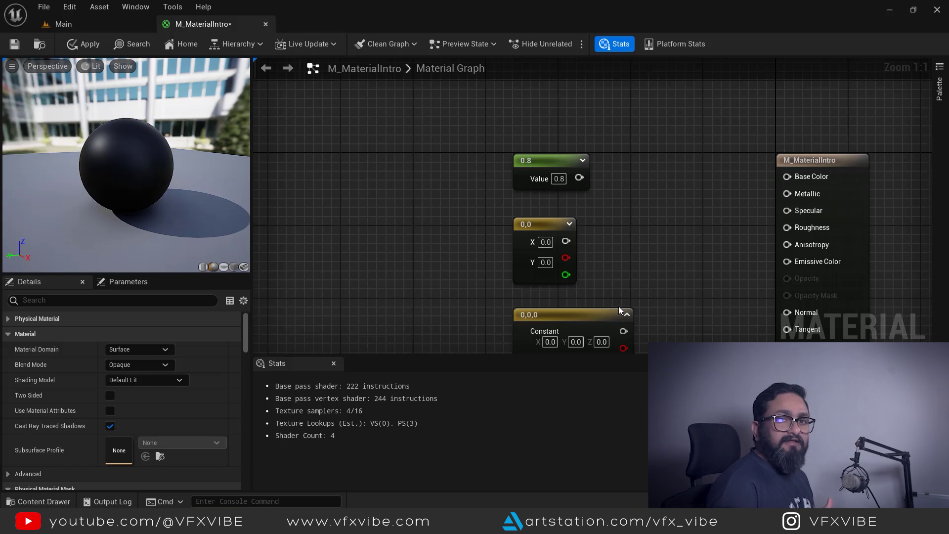
left_click_drag(566, 241, 785, 176)
left_click(565, 241, "alt")
right_click(565, 241)
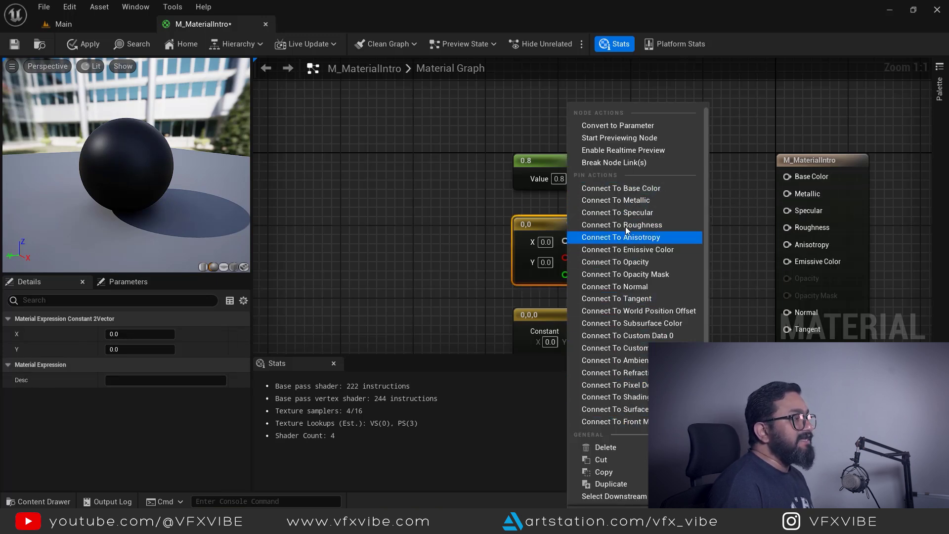
left_click(624, 188)
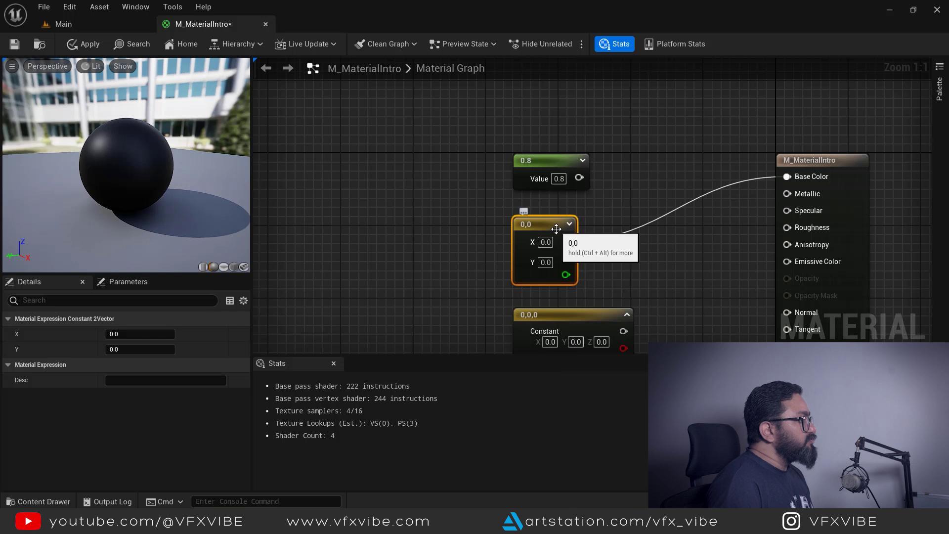
- Move the Constant2Vector node slightly closer to the Constant node and set its X and Y to 1
left_click_drag(556, 229, 555, 216)
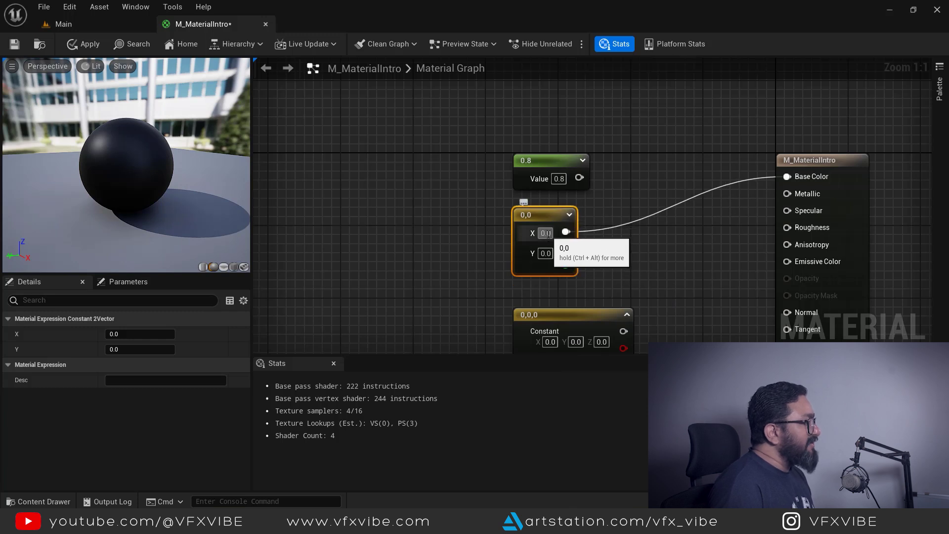
left_click(545, 232)
type("1")
key("Return")
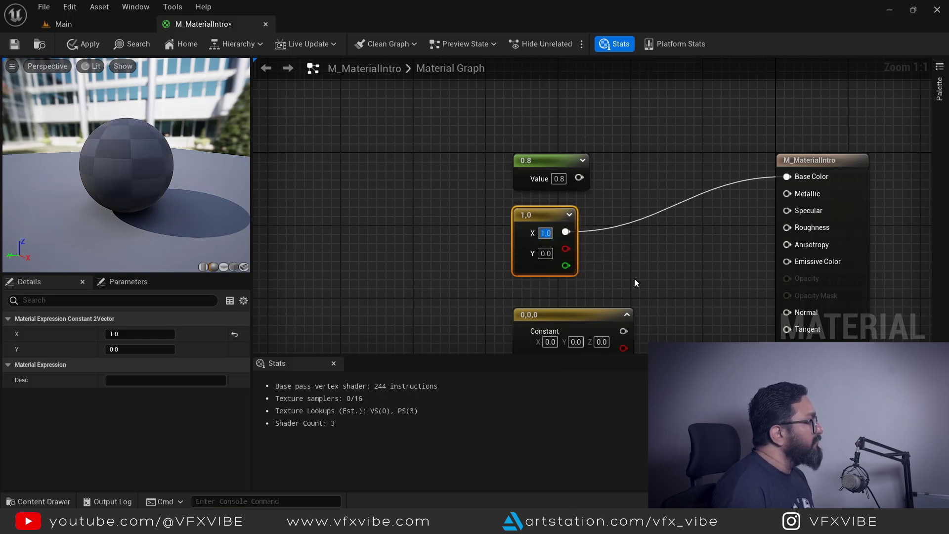
key("Tab")
type("1")
key("Return")
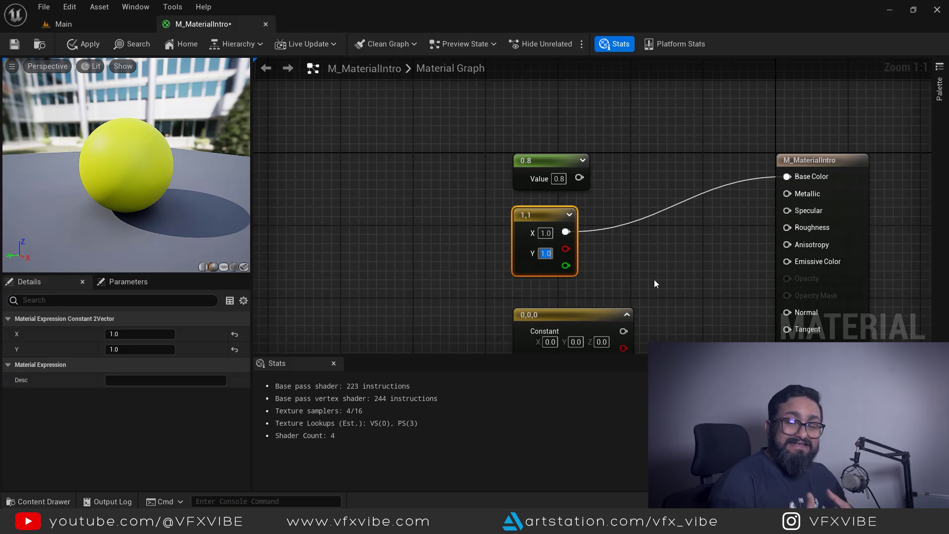
- Set the Constant2Vector's X value to 0.5
left_click(545, 232)
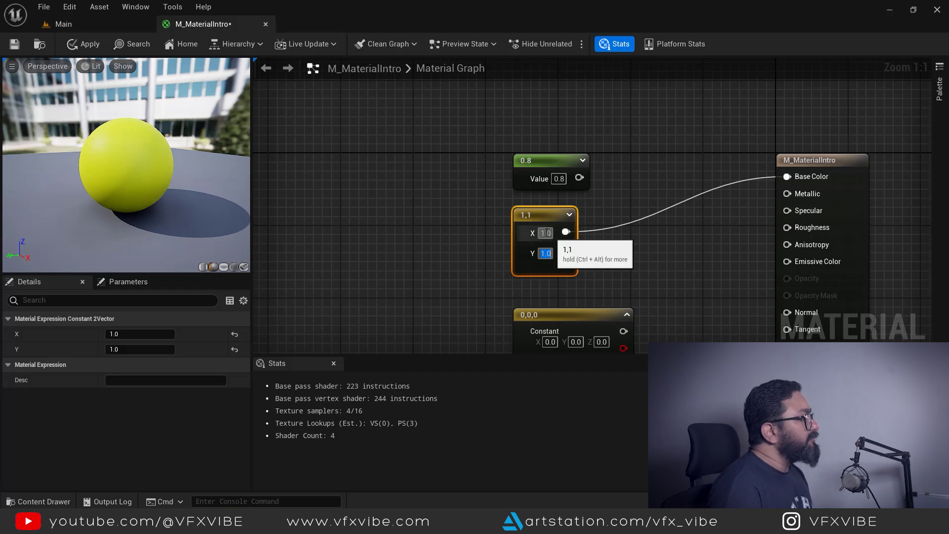
type(".5")
key("Return")
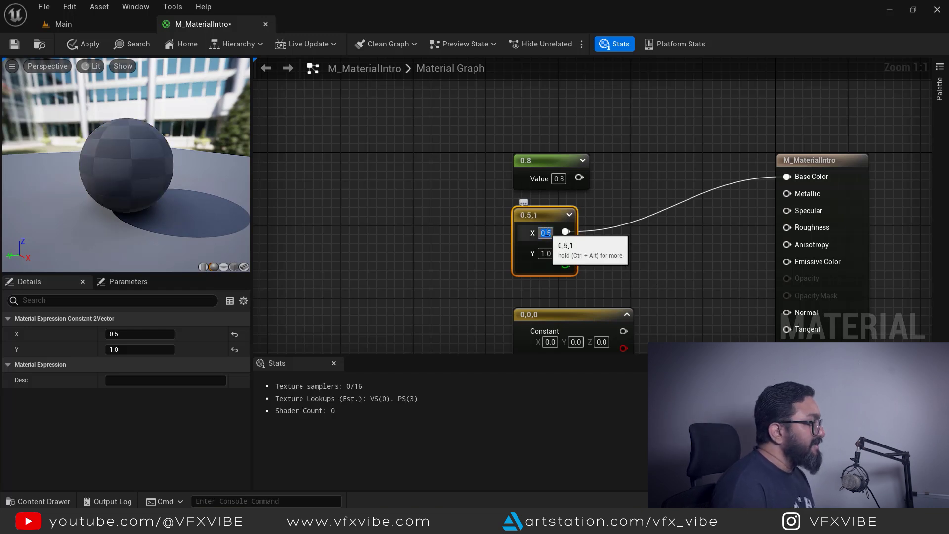
- Set the Constant2Vector's Y value to 0.5
left_click(545, 253)
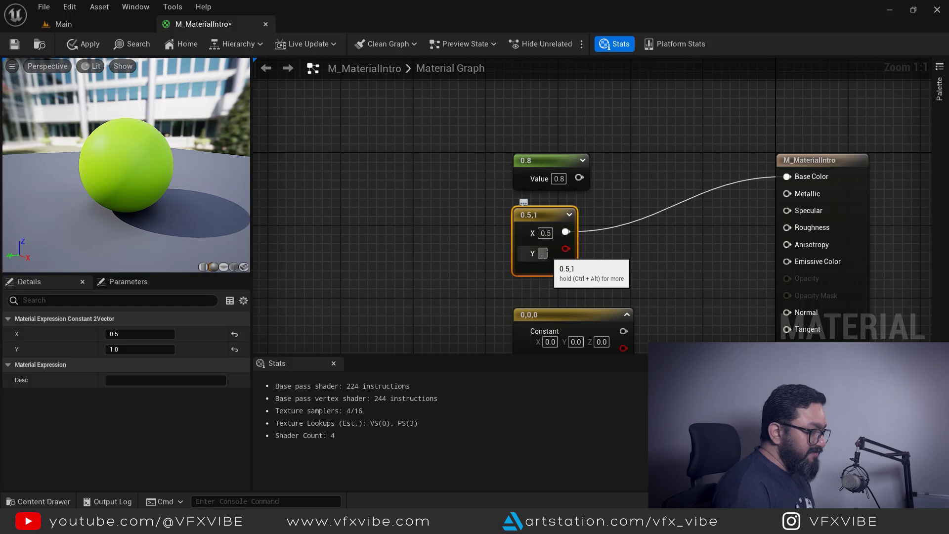
type(".5")
key("Return")
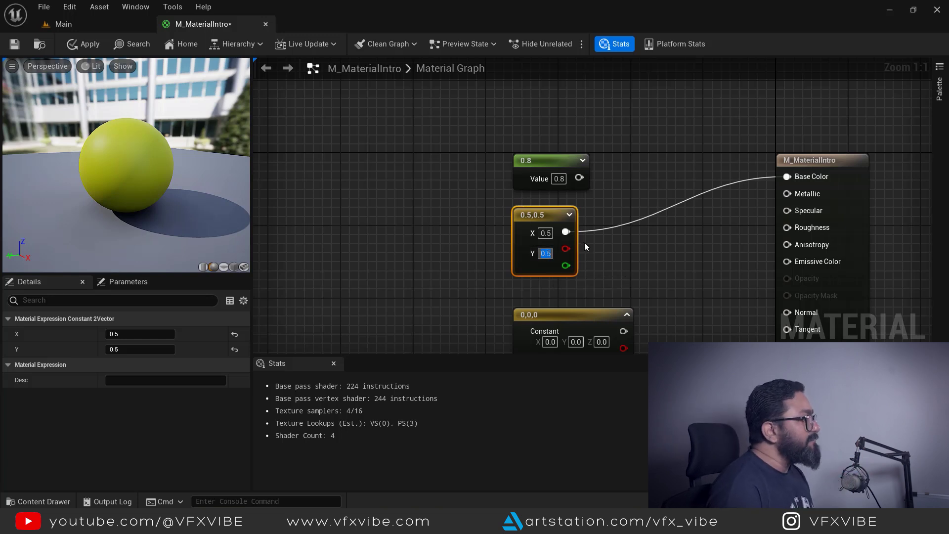
- Disconnect the Constant2Vector from Base Color and connect the Constant3Vector's combined output there instead
left_click(787, 177, "alt")
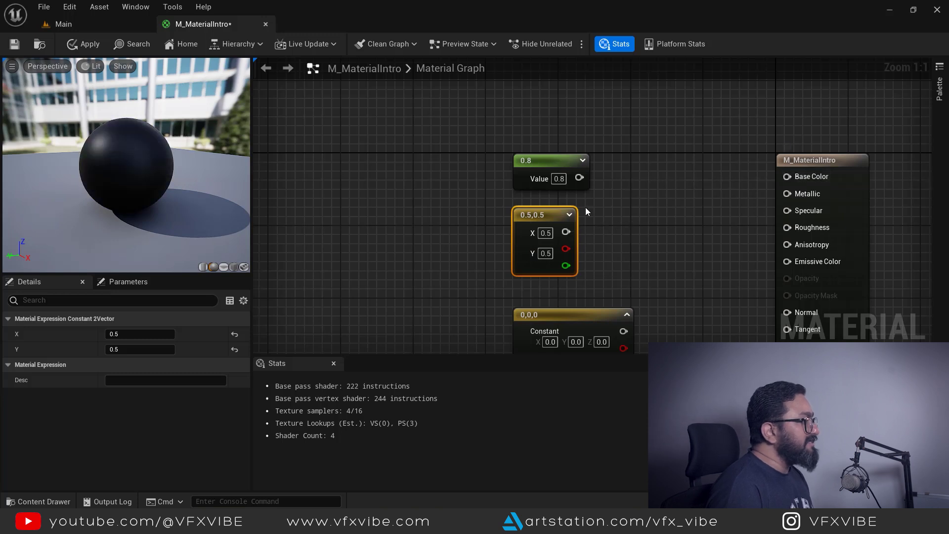
right_click_drag(643, 313, 601, 222)
left_click_drag(578, 239, 742, 85)
right_click_drag(537, 235, 626, 225)
left_click_drag(626, 225, 584, 214)
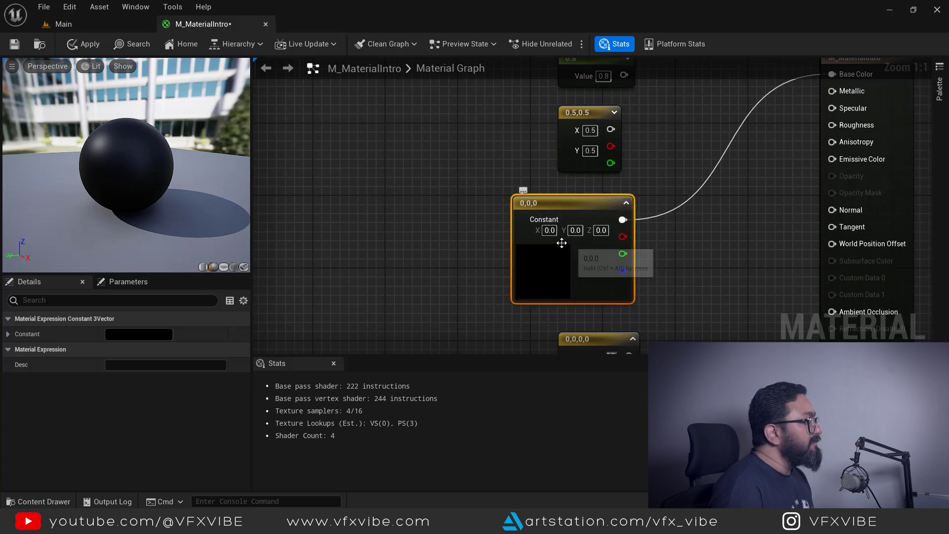
- Try an X value of 1 on the Constant3Vector and return it to 0
left_click(549, 230)
type("1")
key("Return")
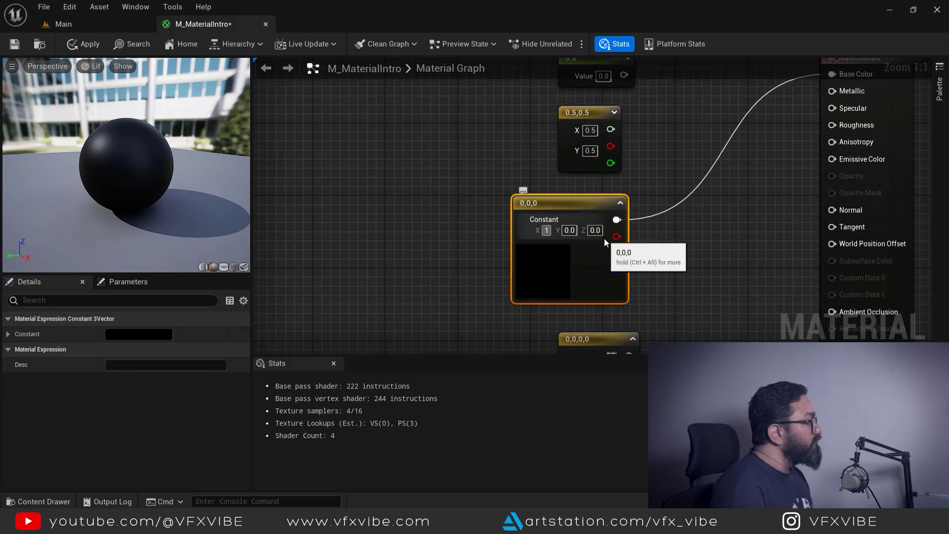
type("0")
- Try a Y value of 1 on the Constant3Vector to preview green, and reset it to 0
left_click(575, 230)
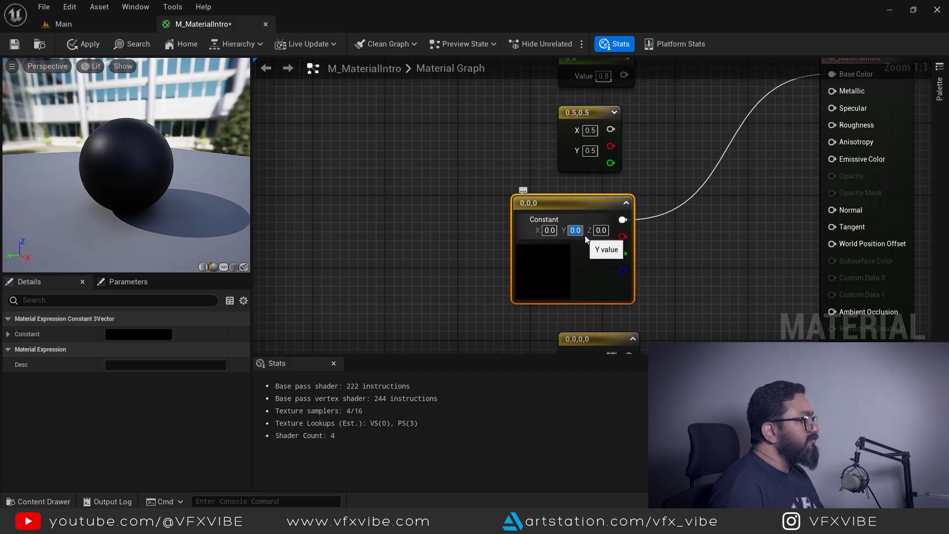
type("1")
key("Return")
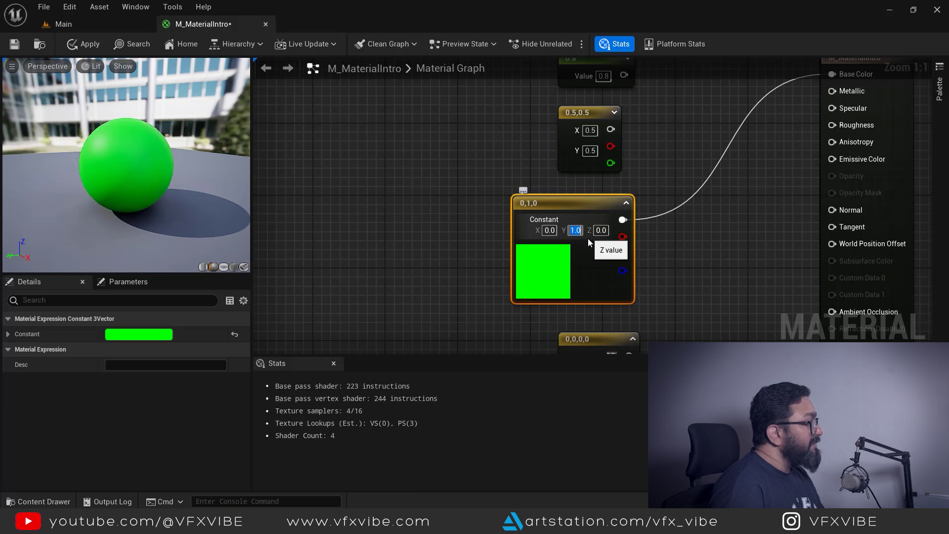
type("0")
key("Return")
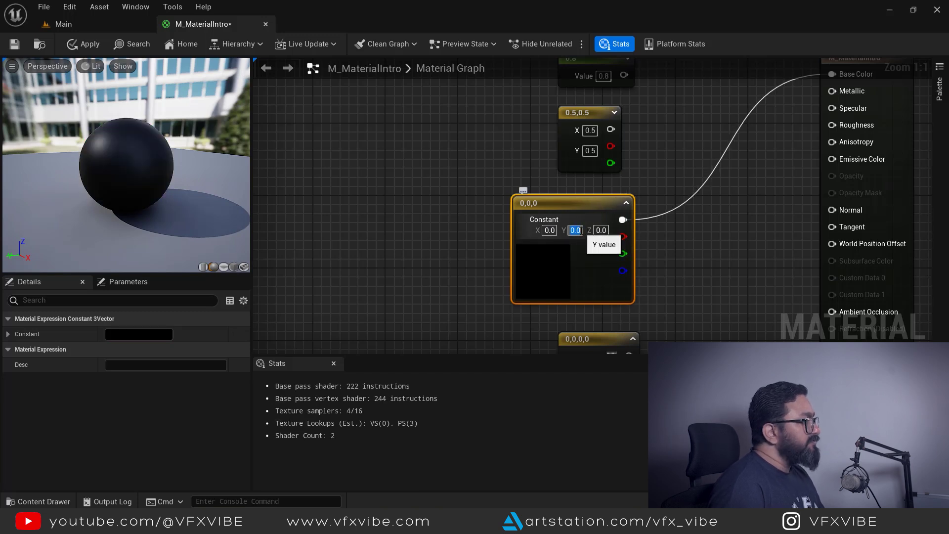
- Set the Constant3Vector's Z value to 1 for pure blue
left_click(601, 230)
type("0.1")
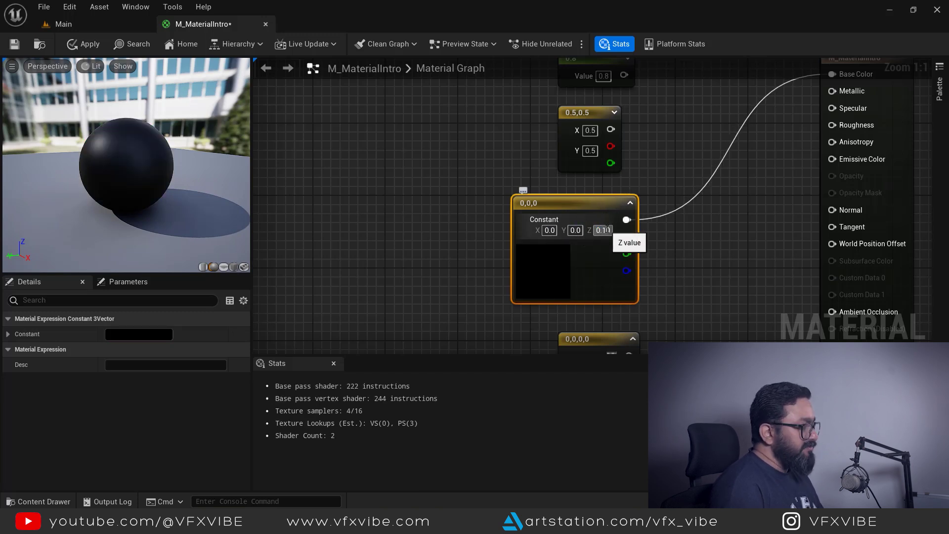
key("BackSpace")
key("BackSpace")
key("BackSpace")
type("1")
key("Return")
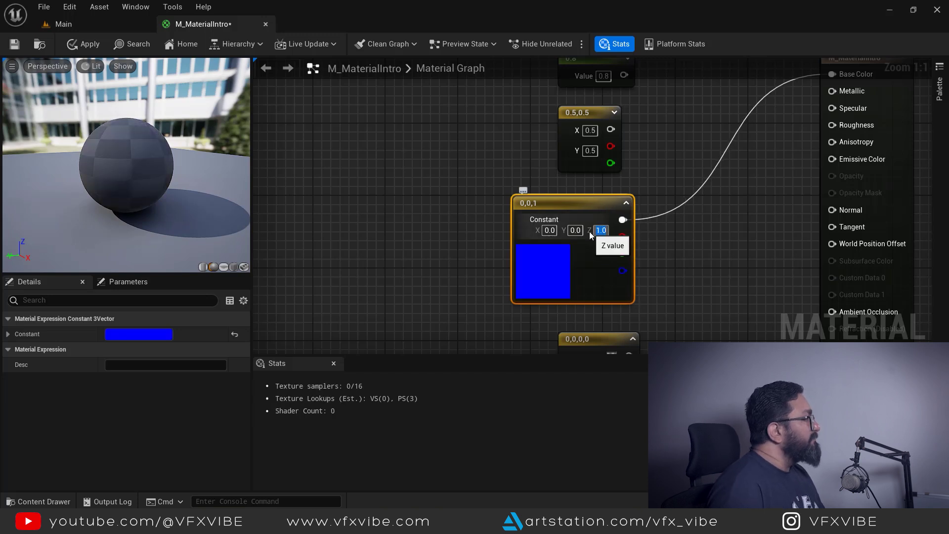
- Set the Constant3Vector's Y and X values to 1 as well, making the colour white
left_click(574, 231)
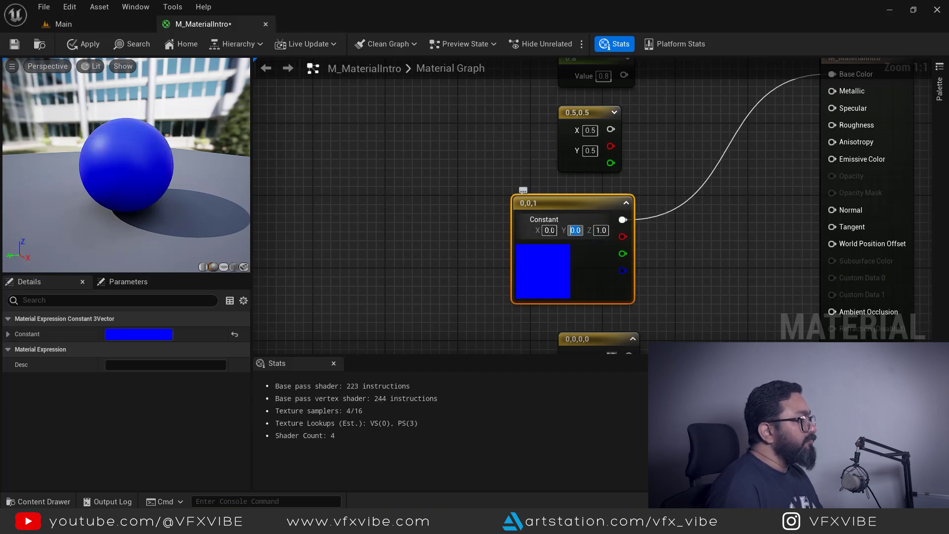
type("1")
key("Return")
key("shift+Tab")
type("1")
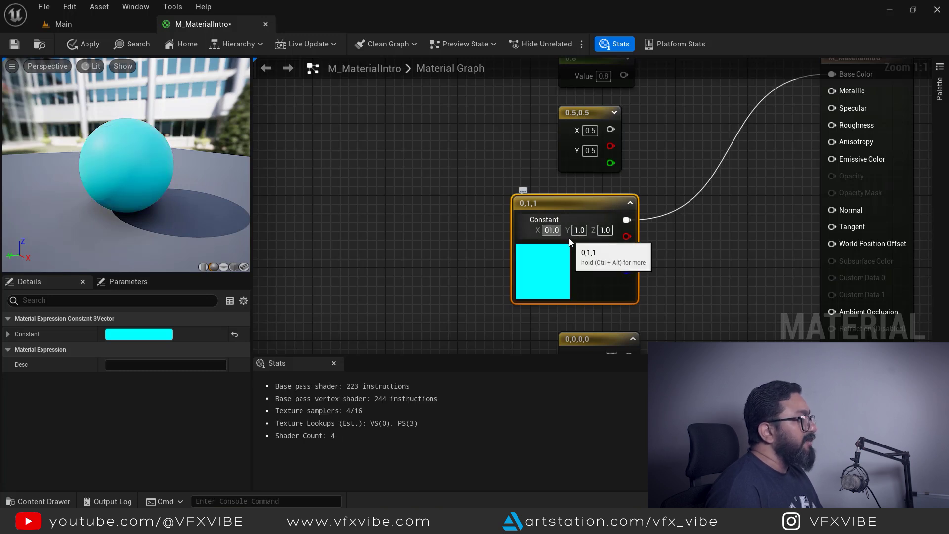
key("Return")
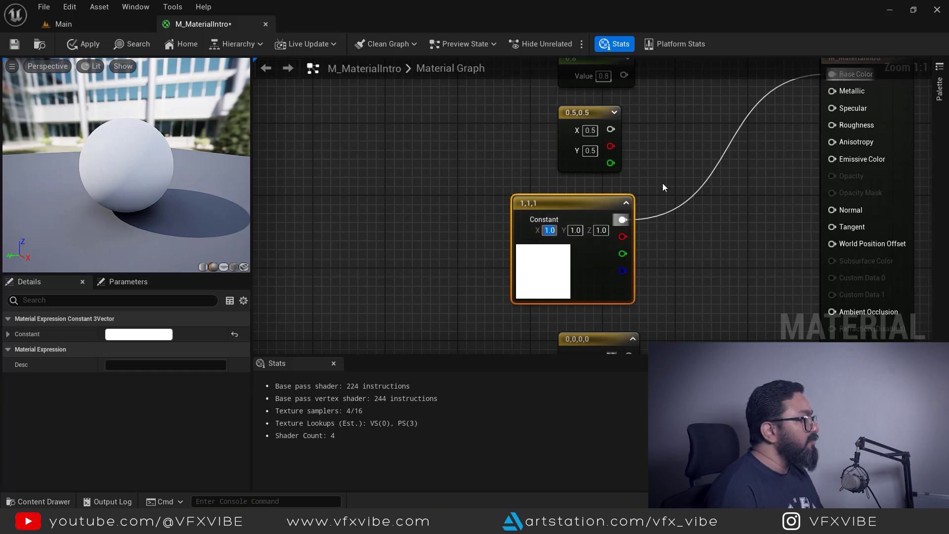
- Move the Constant3Vector slightly closer to the Constant2Vector and the Constant4Vector closer beneath the Constant3Vector
mouse_move(561, 207)
left_mouse_down()
mouse_move(579, 197)
mouse_move(570, 200)
left_mouse_up()
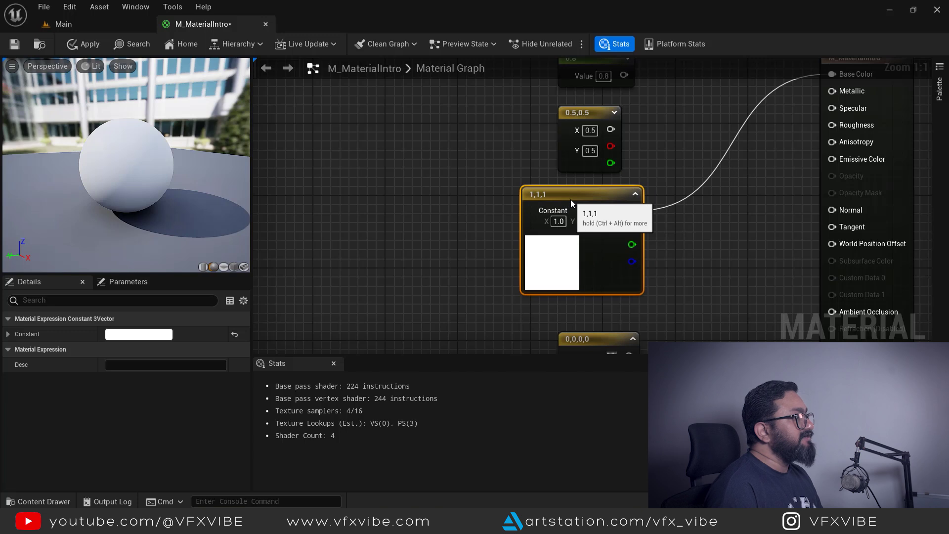
right_click_drag(707, 302, 681, 158)
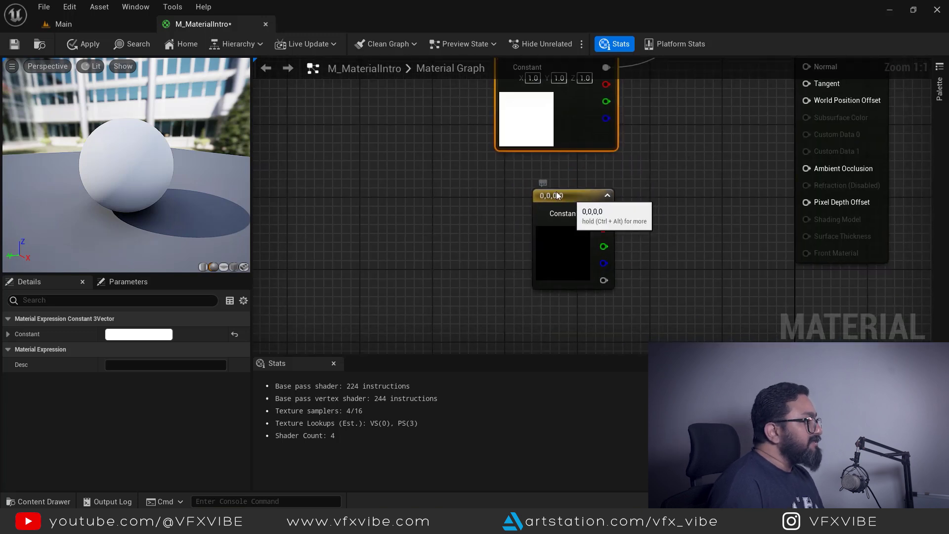
left_click_drag(578, 202, 549, 193)
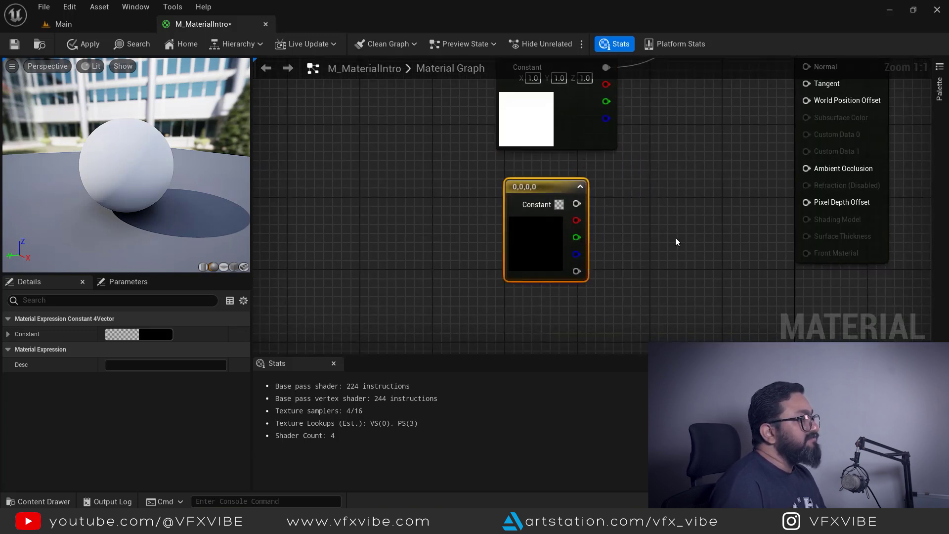
- Examine the Constant4Vector's alpha output and compare the output pins of the four constant nodes
mouse_move(576, 270)
left_mouse_down()
mouse_move(606, 283)
mouse_move(663, 209)
mouse_move(645, 264)
mouse_move(589, 265)
mouse_move(587, 275)
left_mouse_up()
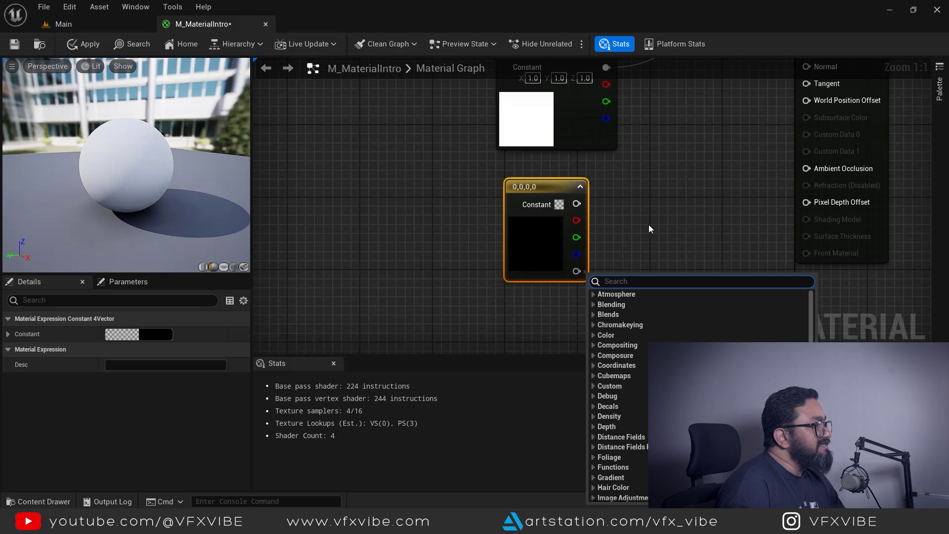
left_click(649, 228)
right_click_drag(595, 227, 707, 310)
left_click_drag(590, 198, 635, 174)
left_click(612, 256)
right_click_drag(613, 256, 608, 175)
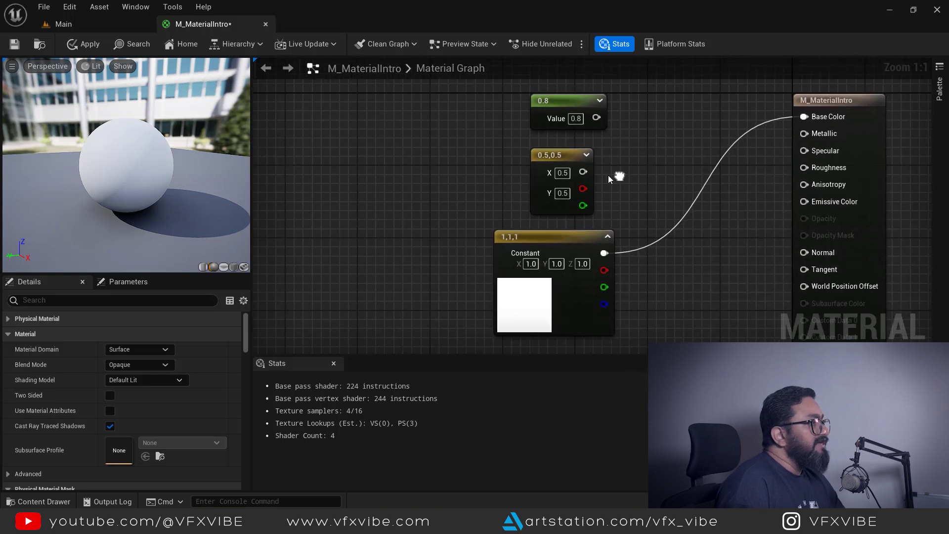
right_click_drag(583, 204, 588, 113)
right_click_drag(579, 344, 575, 211)
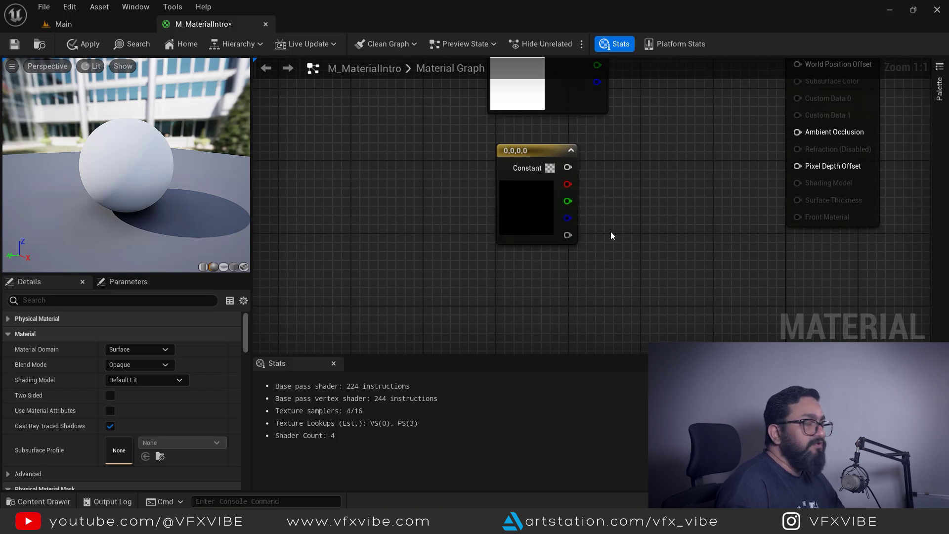
- Disconnect the Constant3Vector from Base Color and reconnect its combined output to the same input
scroll(647, 257, "down", 2)
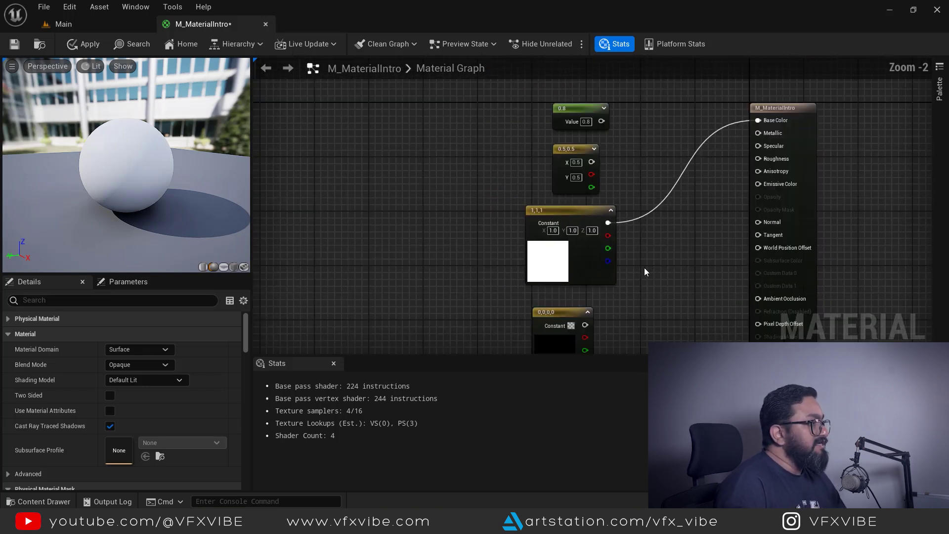
left_click(758, 120, "alt")
left_click_drag(613, 217, 765, 115)
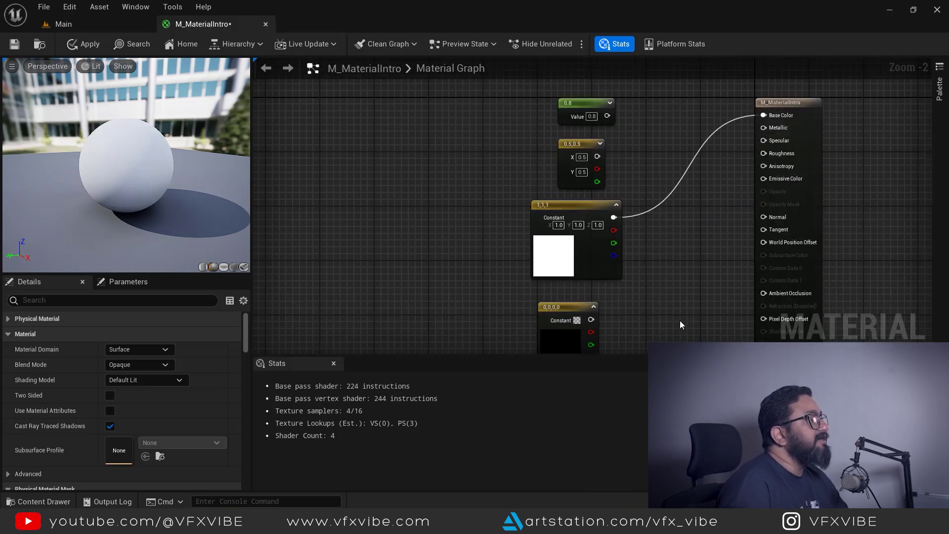
double_click(559, 258)
left_click_drag(740, 221, 724, 221)
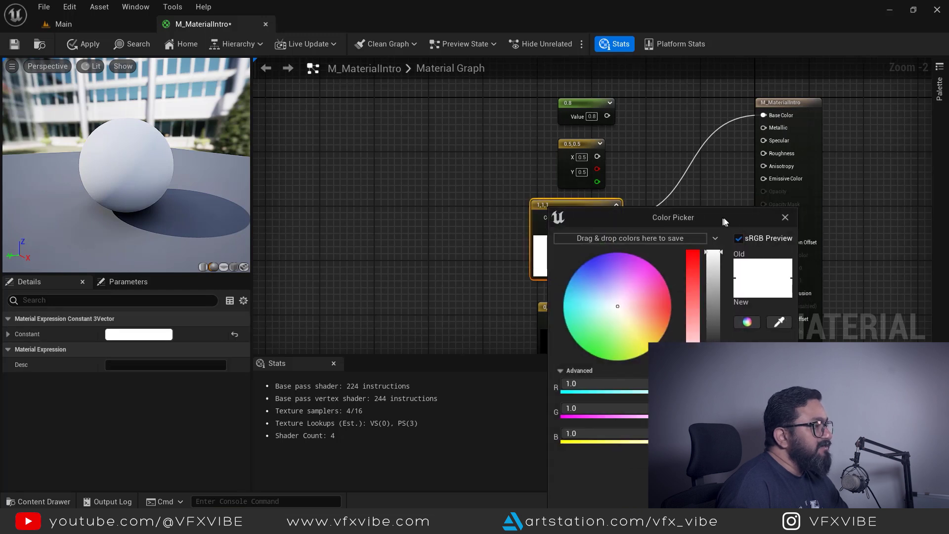
key("Escape")
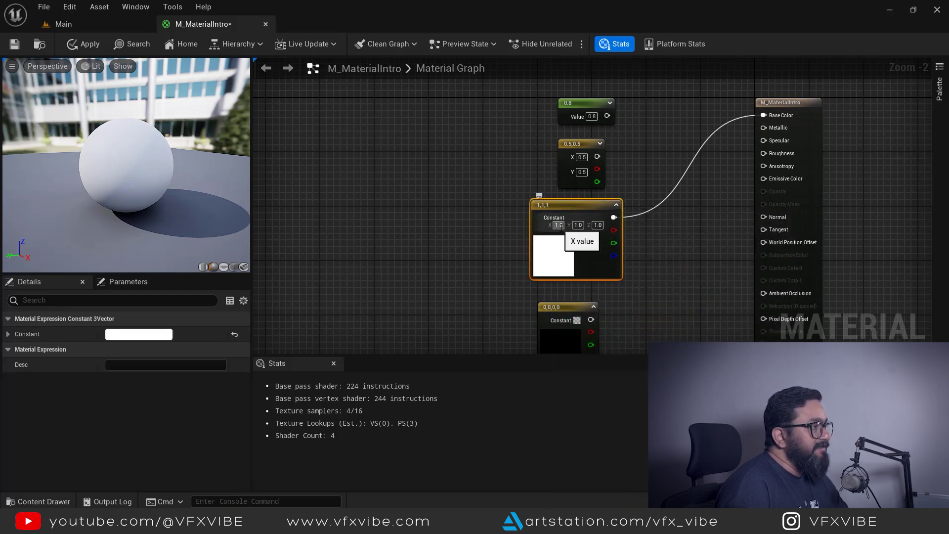
- Pick a muted light blue for the Constant3Vector with the Color Picker, about 0.224, 0.589, 0.689 in RGB
double_click(556, 258)
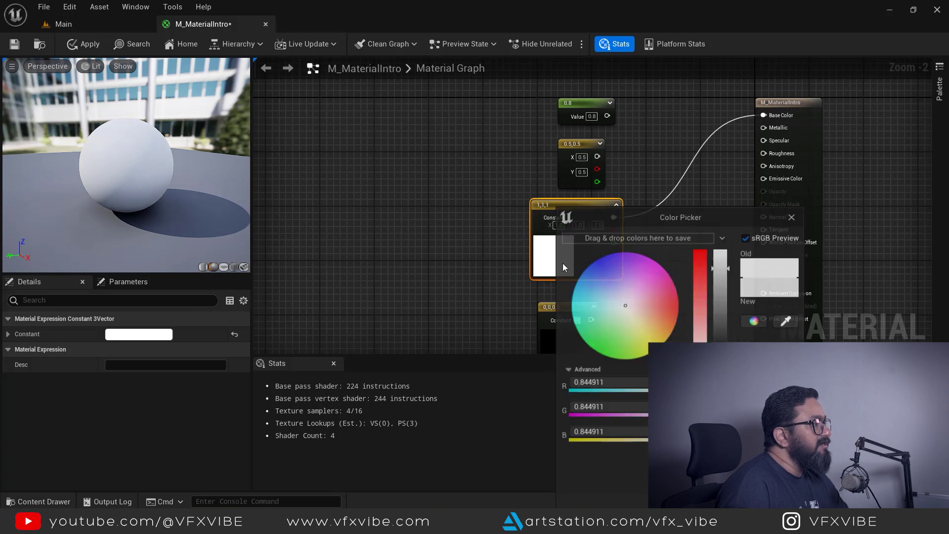
left_click_drag(642, 292, 590, 298)
mouse_move(722, 276)
left_mouse_down()
mouse_move(722, 326)
mouse_move(722, 289)
left_mouse_up()
left_click(231, 313)
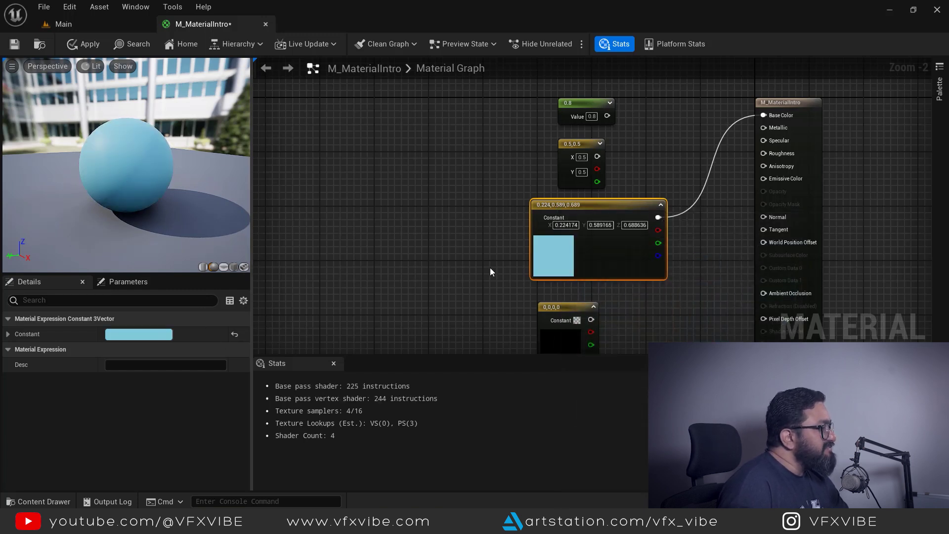
- Brighten the Constant3Vector's light blue to about 0.289, 0.760, 0.889 in RGB with the Color Picker
double_click(554, 255)
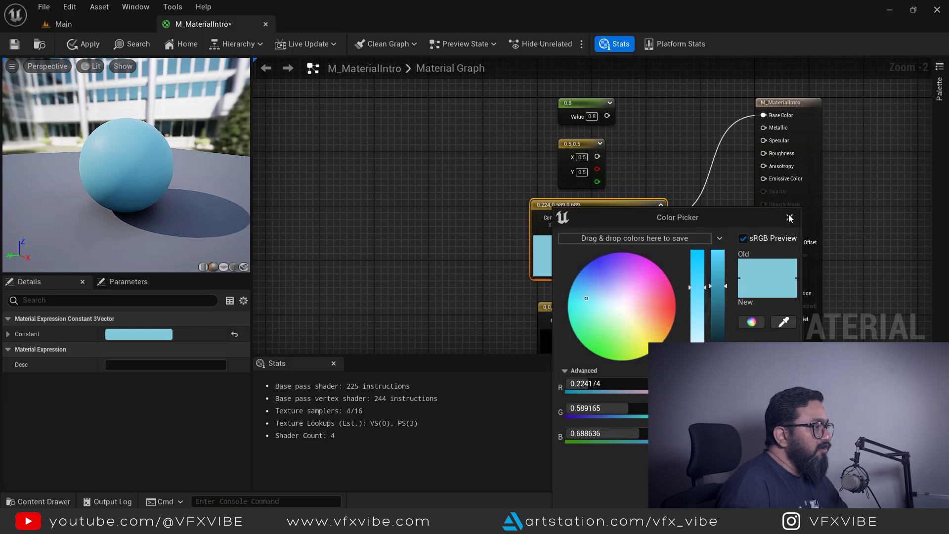
left_click(789, 218)
left_click(135, 335)
left_click_drag(300, 301, 302, 257)
left_click(643, 326)
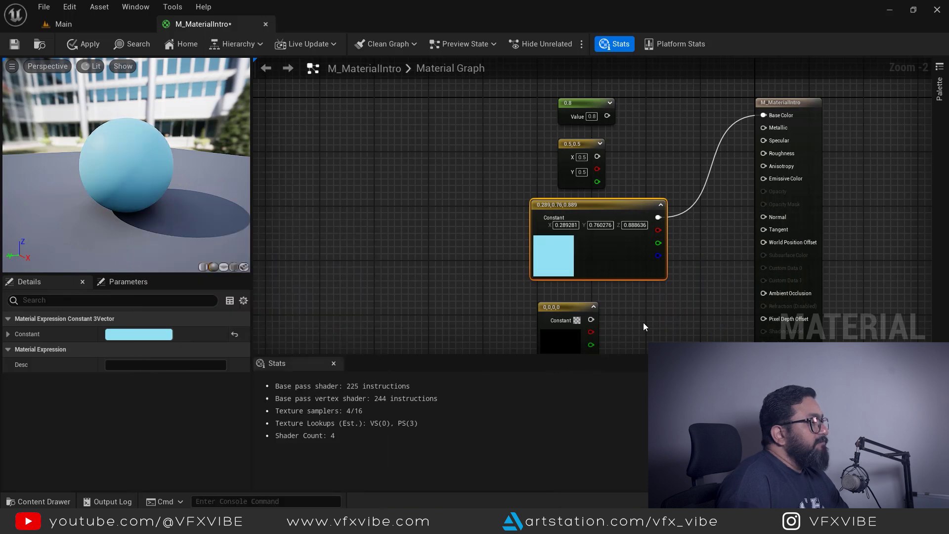
double_click(552, 258)
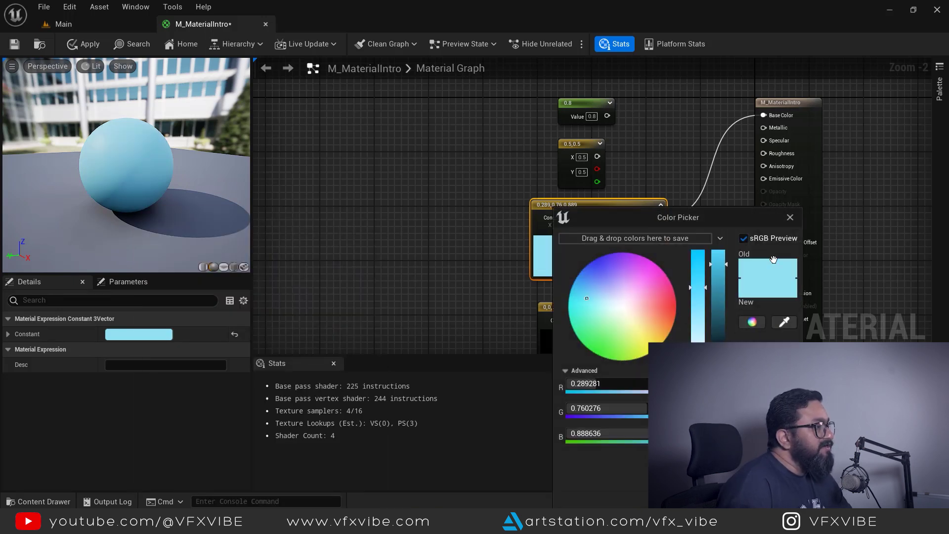
left_click(790, 218)
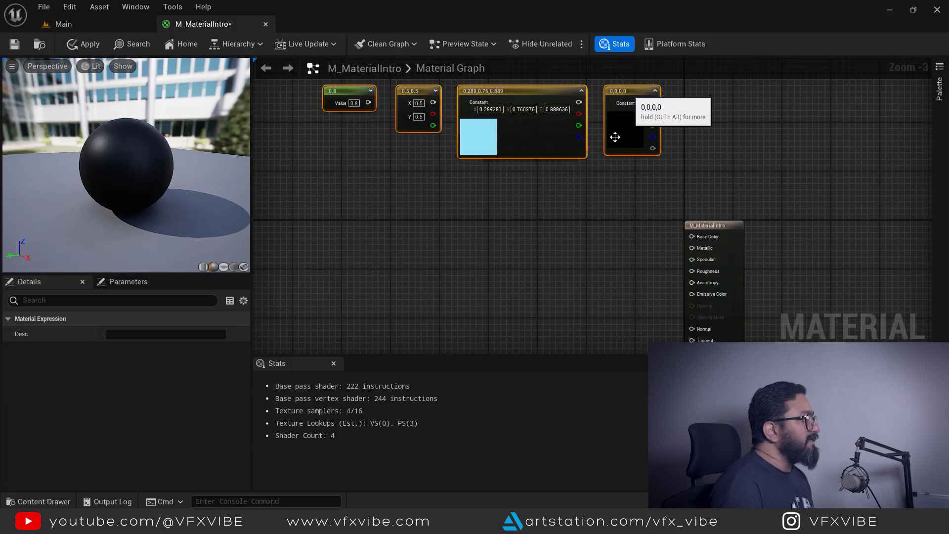
- Group the four constant nodes in a comment box titled Constant
left_click(643, 289)
right_click_drag(487, 206, 555, 271)
left_click_drag(355, 107, 758, 255)
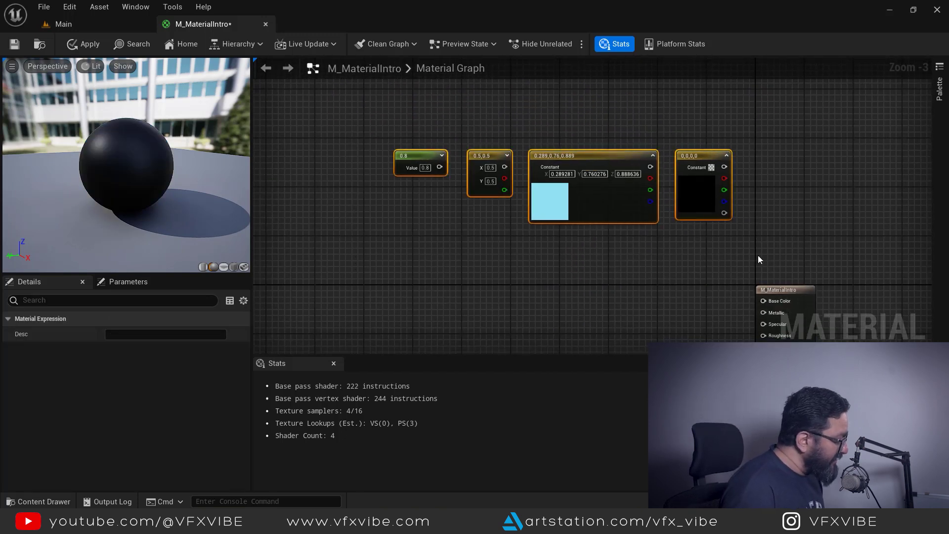
key("c")
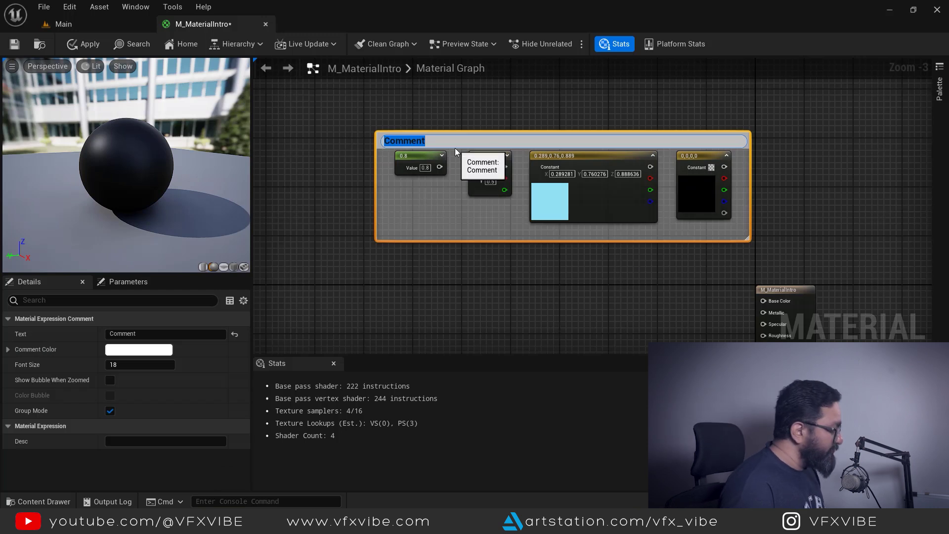
type("stant")
key("Return")
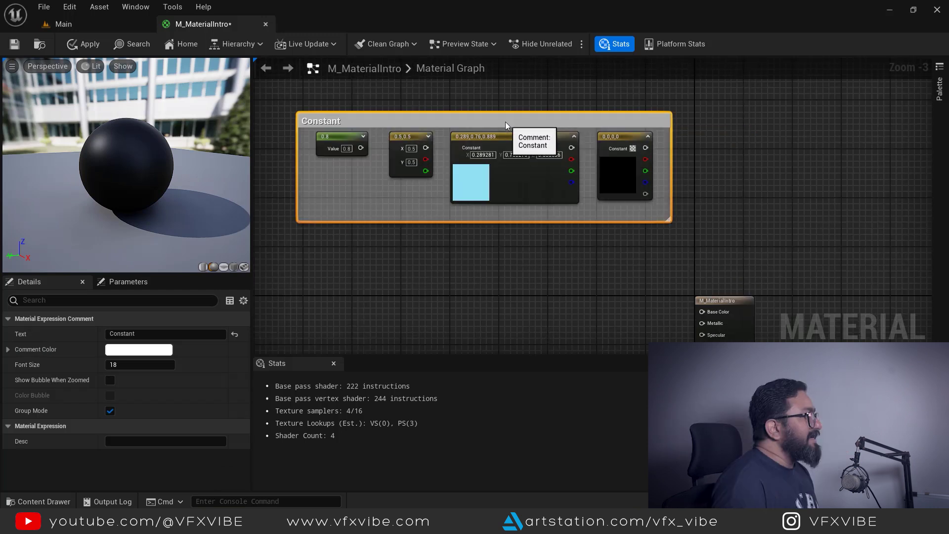
- Look up the Constants category in the node palette and add a new Constant node below the comment box
left_click(938, 92)
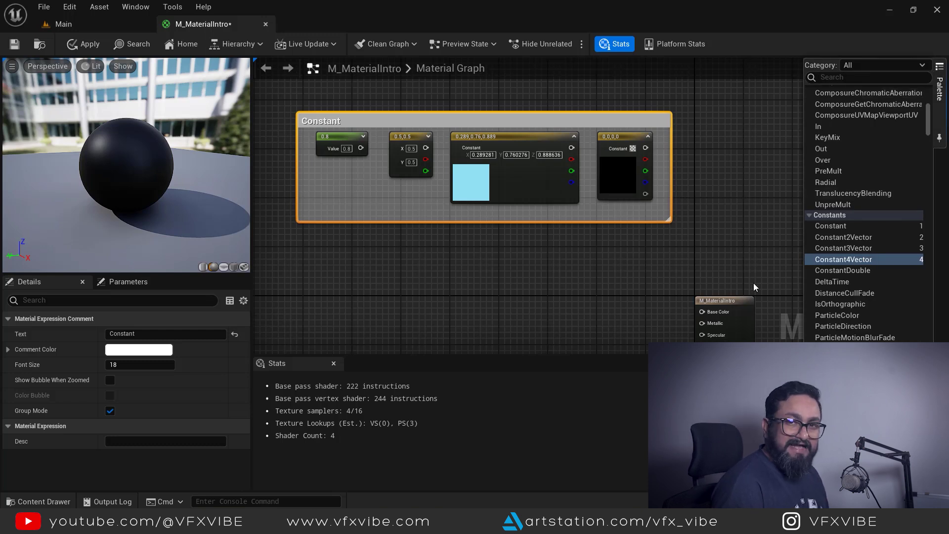
left_click(470, 284)
right_click_drag(471, 284, 546, 276)
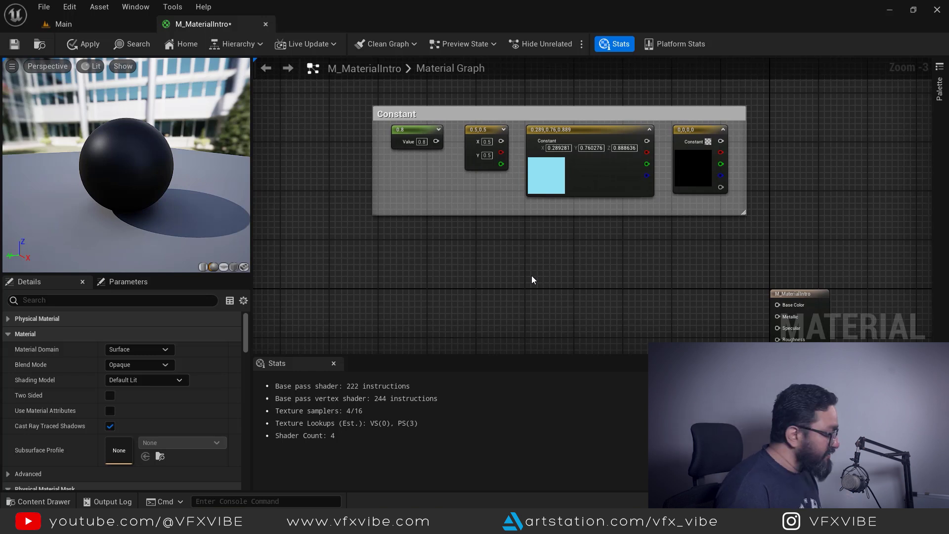
key("1")
left_click(479, 269)
right_click_drag(554, 306, 565, 240)
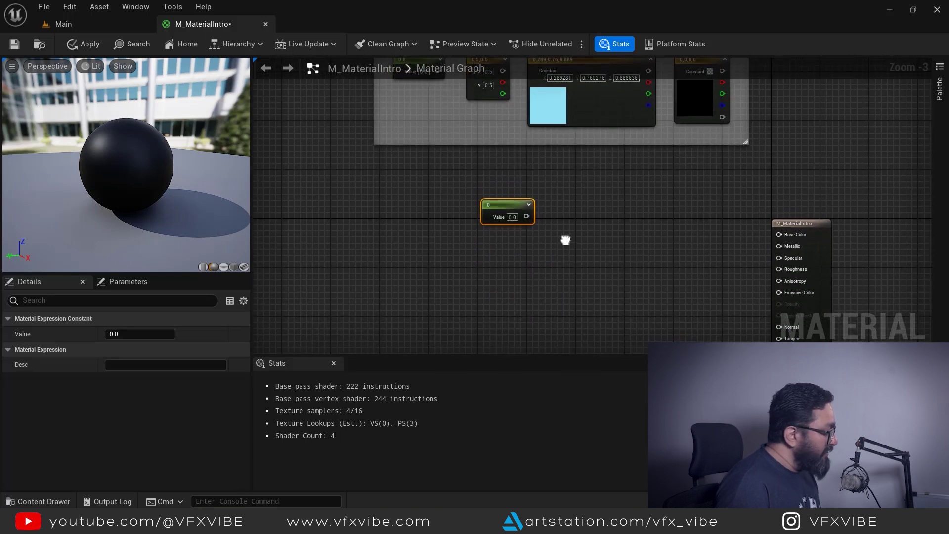
- Add a Constant2Vector, a Constant3Vector and a Constant4Vector node in a column below the new Constant node
key("2")
left_click(490, 259)
right_click_drag(557, 281, 562, 208)
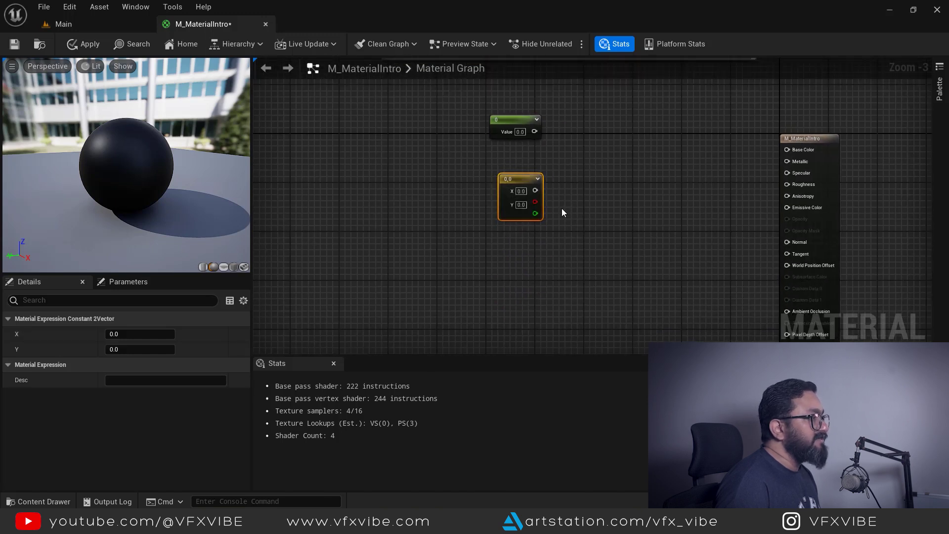
key("3")
left_click(501, 256)
right_click_drag(633, 268, 630, 170)
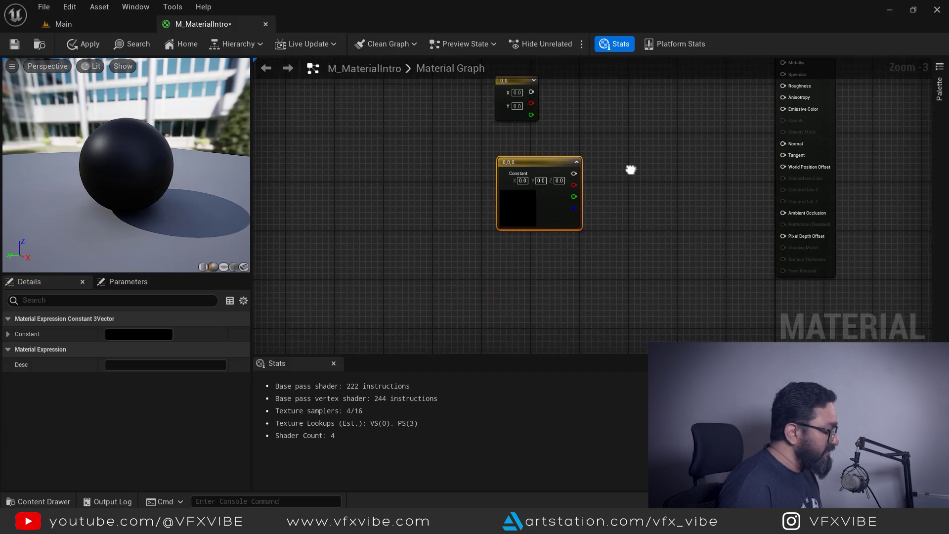
key("4")
left_click(511, 289)
right_click_drag(512, 289, 605, 328)
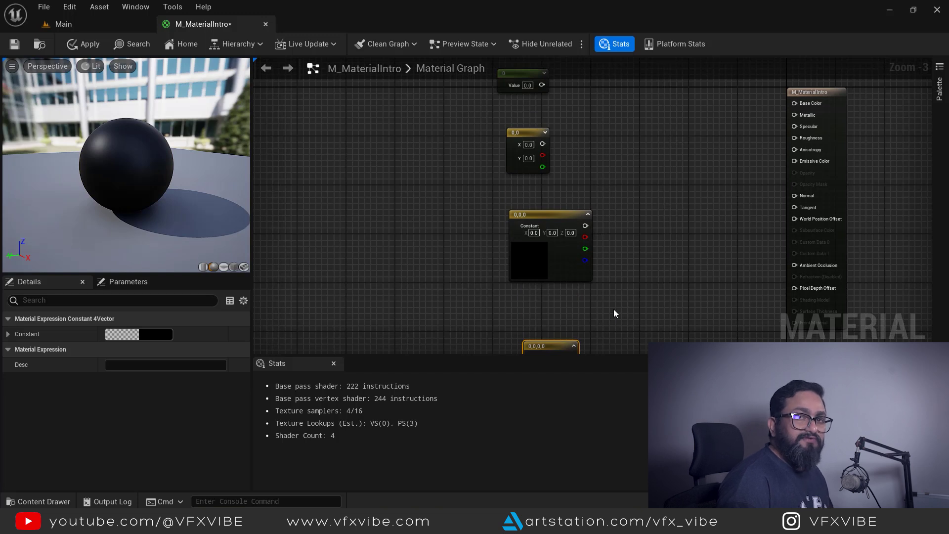
- Search the graph's node list for "constan", add another Constant node from the results and delete it again
right_click_drag(640, 157, 629, 254)
right_click(629, 194)
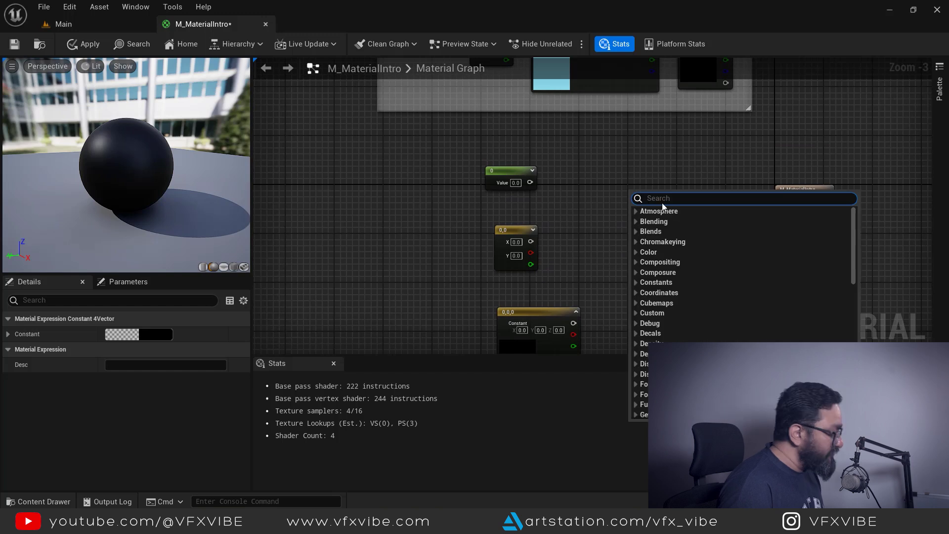
type("constan")
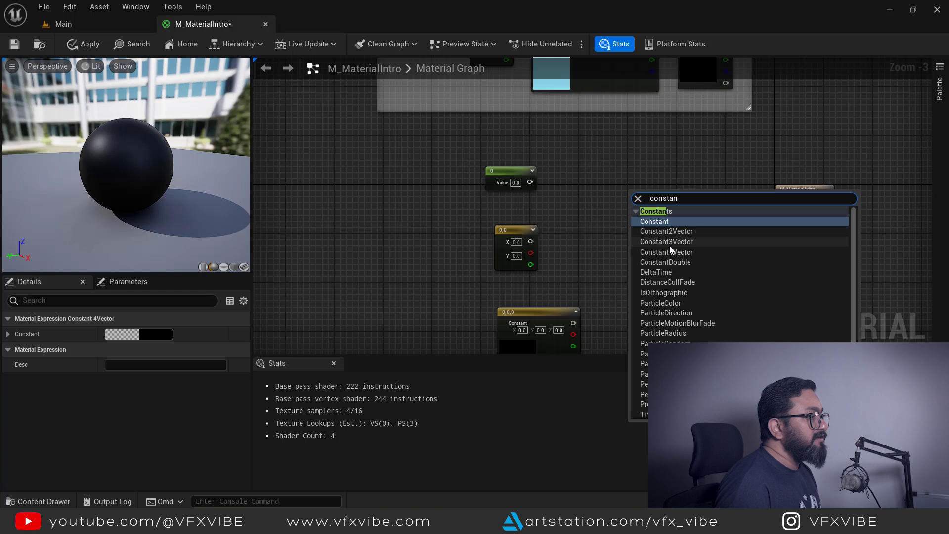
left_click(655, 222)
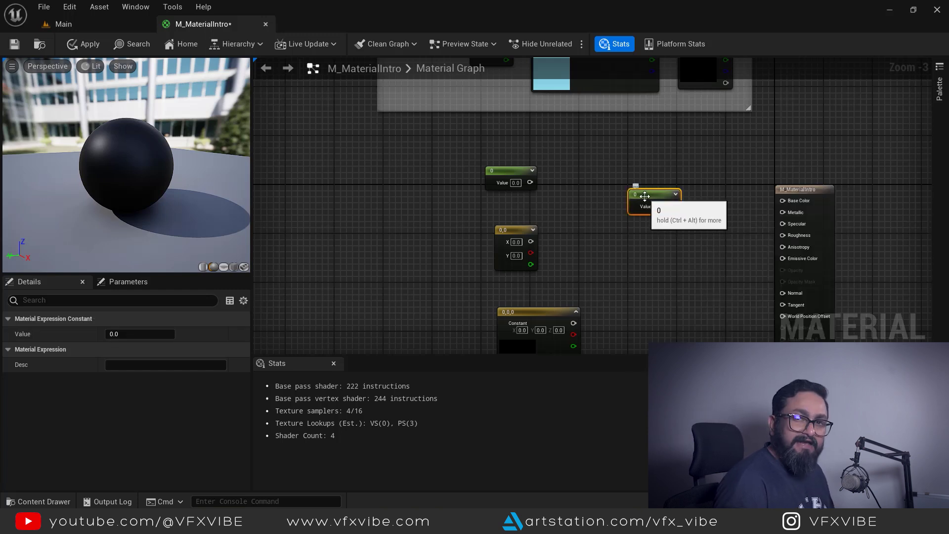
key("Delete")
right_click_drag(642, 195, 597, 197)
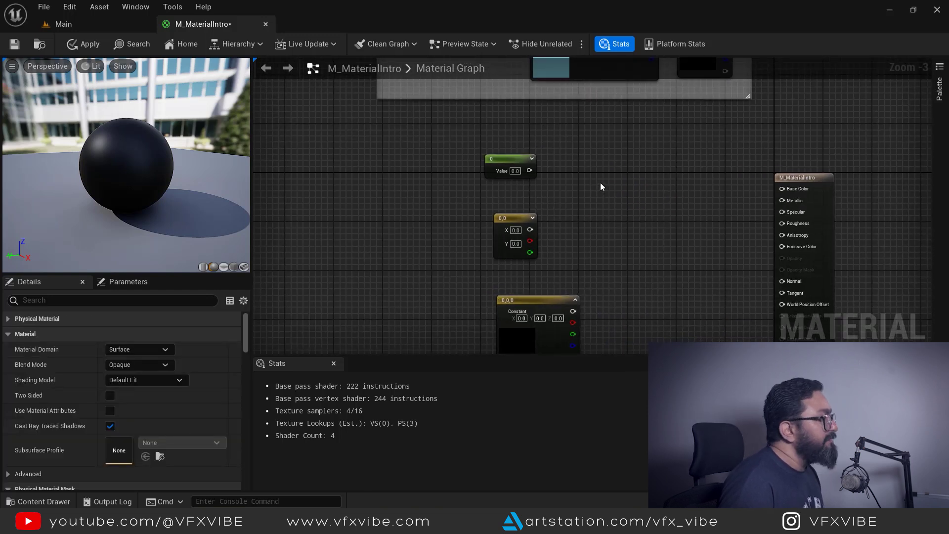
- Open the graph's node list, and search the nodes that accept the Constant2Vector's output for "cons"
right_click(600, 182)
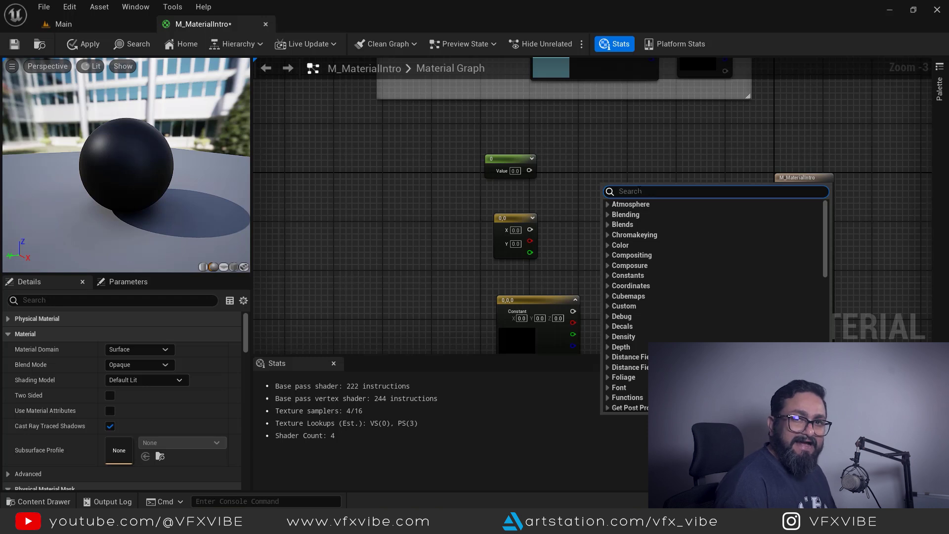
left_click(643, 178)
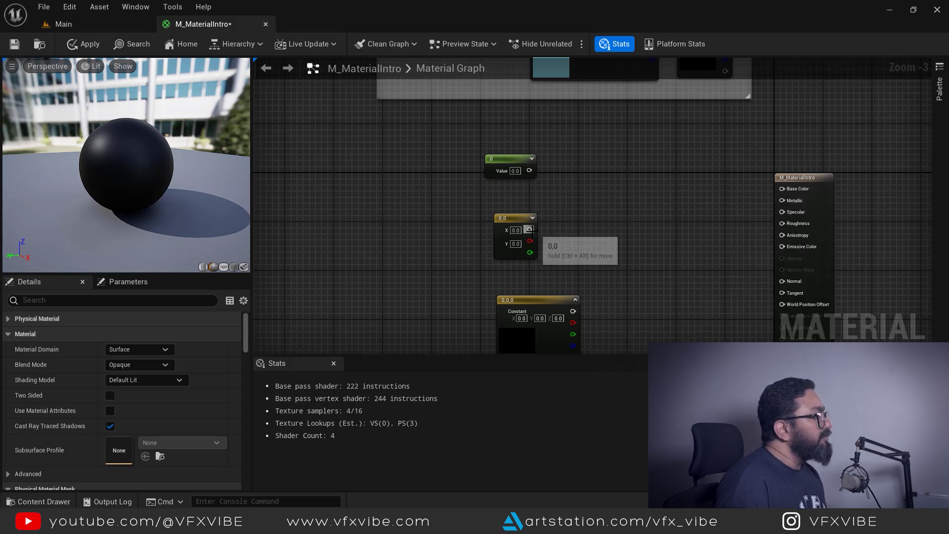
left_click_drag(529, 229, 659, 171)
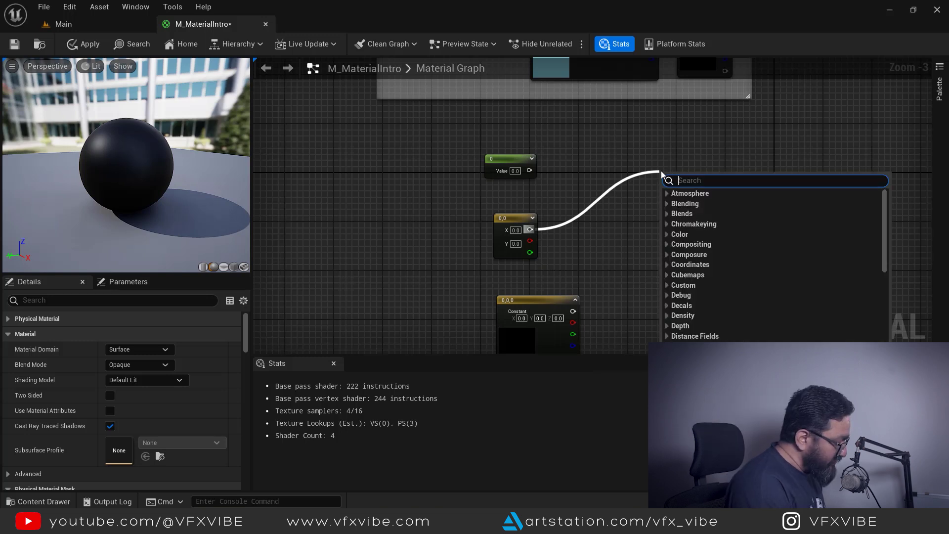
type("cons")
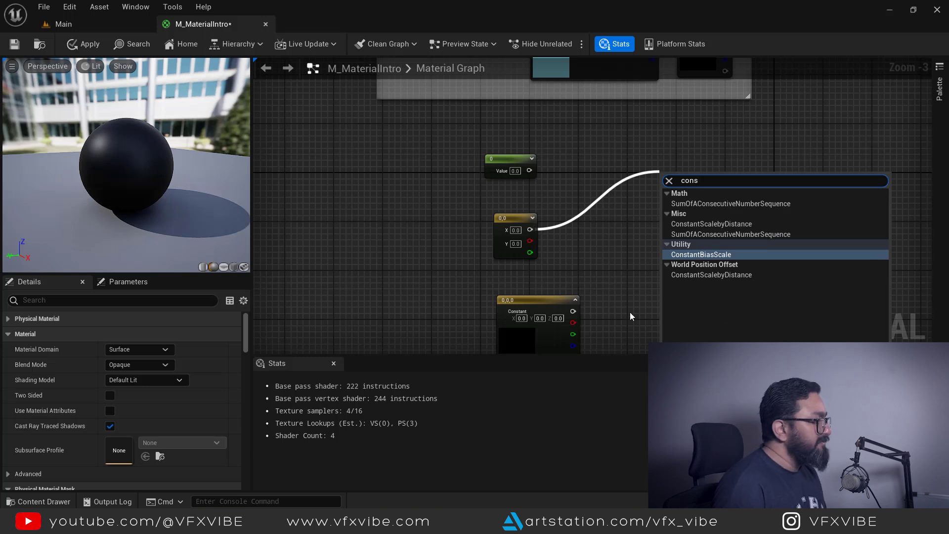
- Delete the loose Constant, Constant2Vector and Constant4Vector nodes and move the remaining Constant3Vector up
right_click_drag(629, 313, 575, 233)
scroll(574, 234, "down", 1)
left_click_drag(565, 216, 665, 305)
key("Delete")
right_click_drag(667, 306, 631, 221)
left_click(575, 336)
key("Delete")
left_click(569, 207)
left_click_drag(568, 208, 540, 158)
- Set the Constant3Vector to a soft blue of about 0.275, 0.486, 0.680 in RGB and connect it to Base Color
right_click_drag(611, 213, 626, 251)
double_click(534, 228)
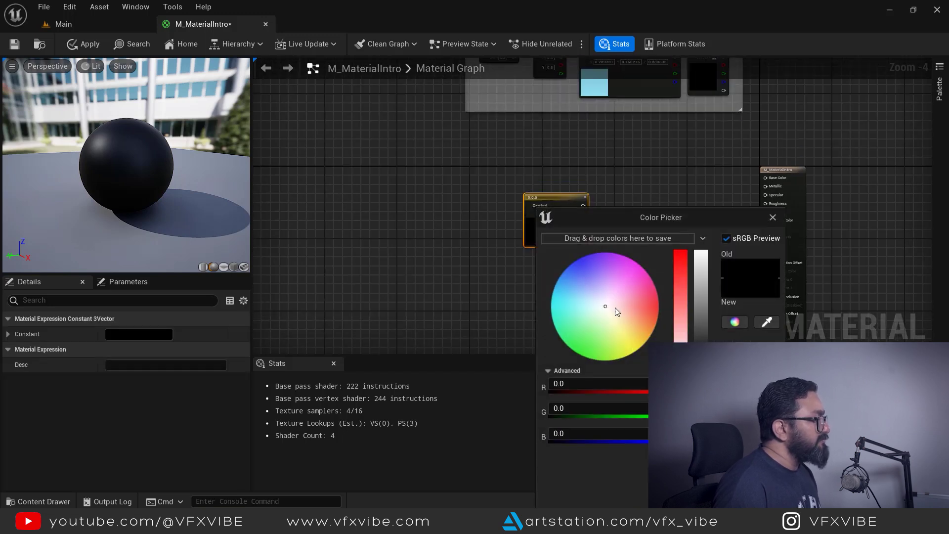
left_click(709, 301)
left_click(612, 253)
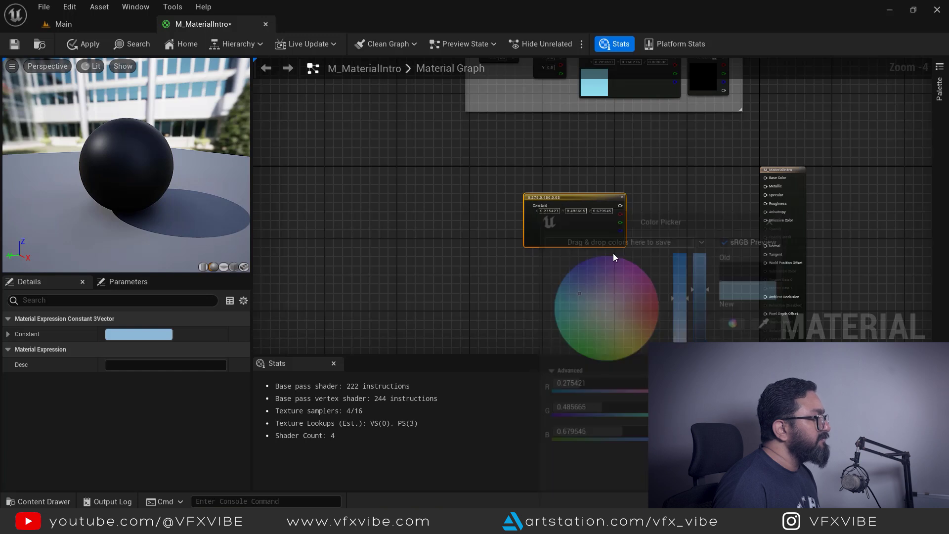
left_click_drag(623, 208, 765, 178)
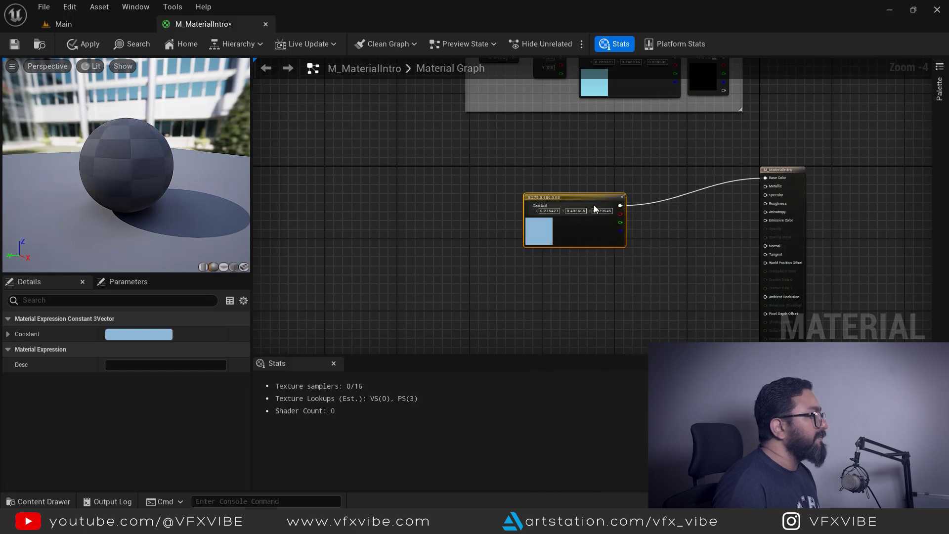
right_click_drag(698, 222, 595, 251)
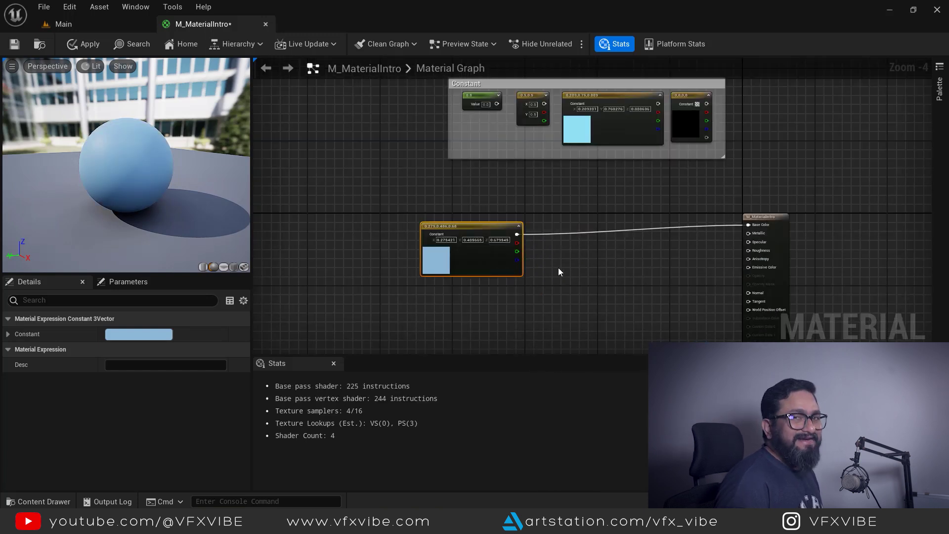
- Search the graph's node list for "multi", add a Multiply node and delete it again
right_click_drag(552, 286, 569, 247)
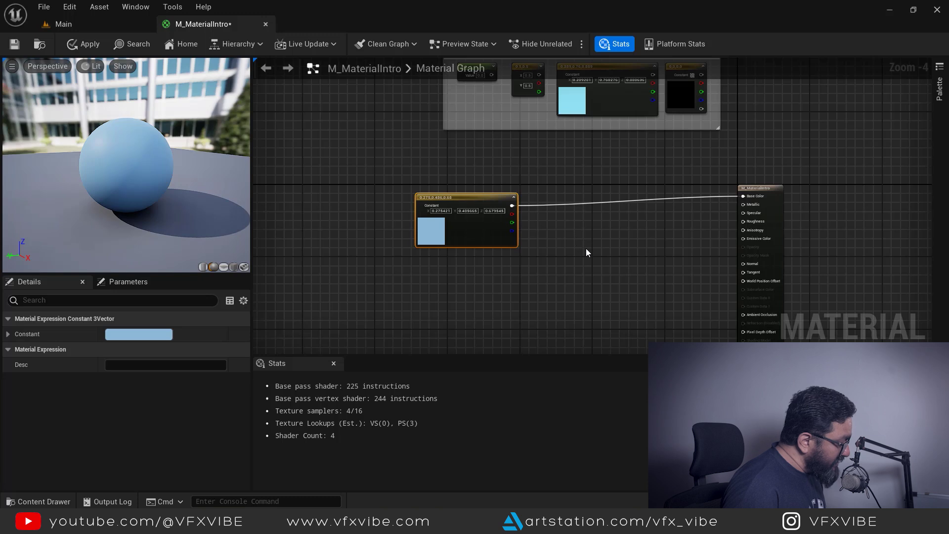
right_click(601, 257)
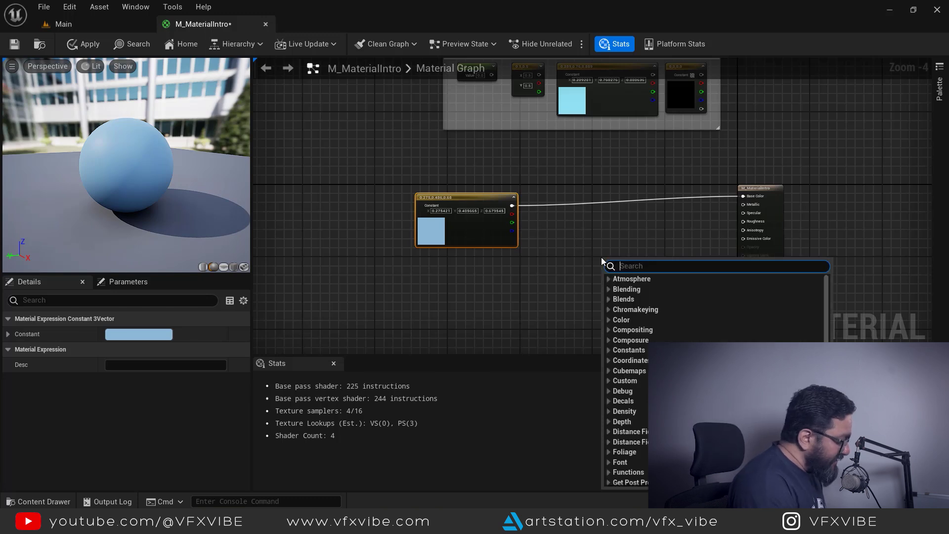
type("multi")
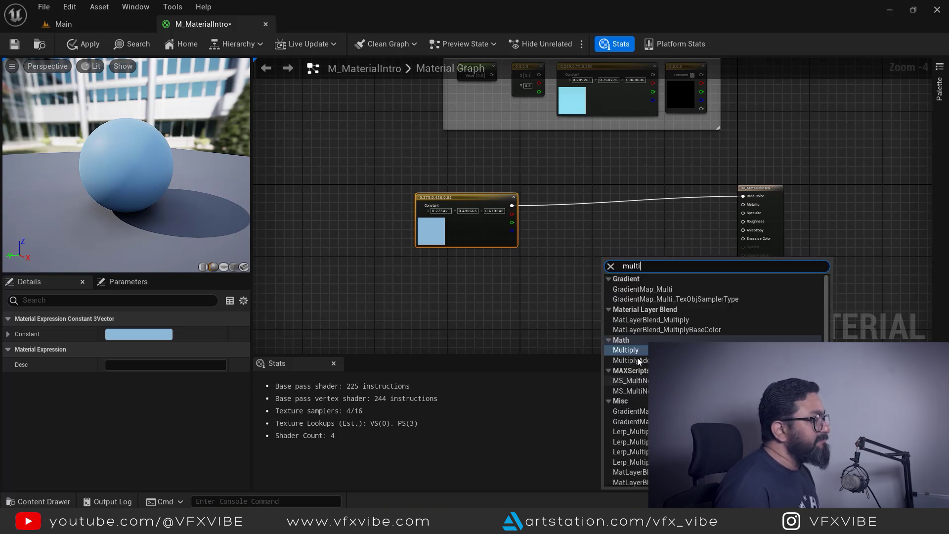
key("Escape")
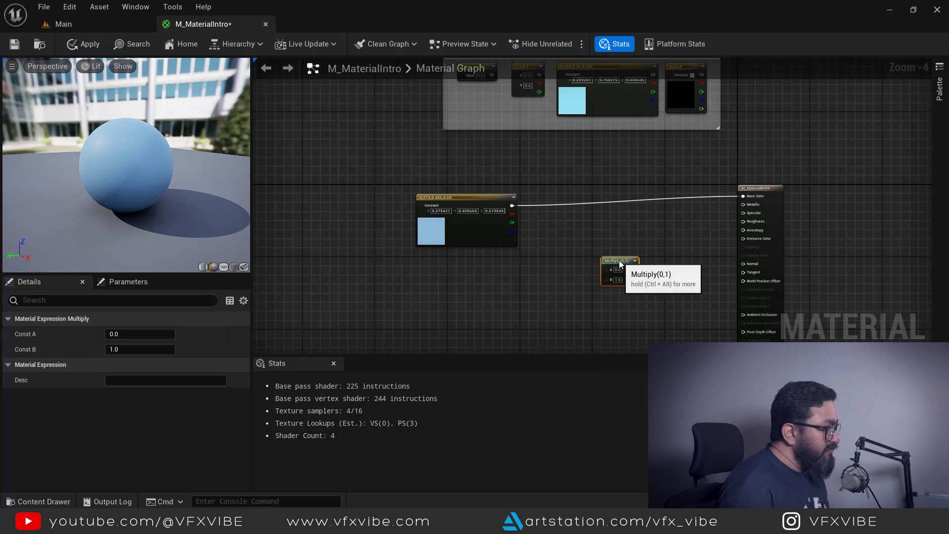
key("Delete")
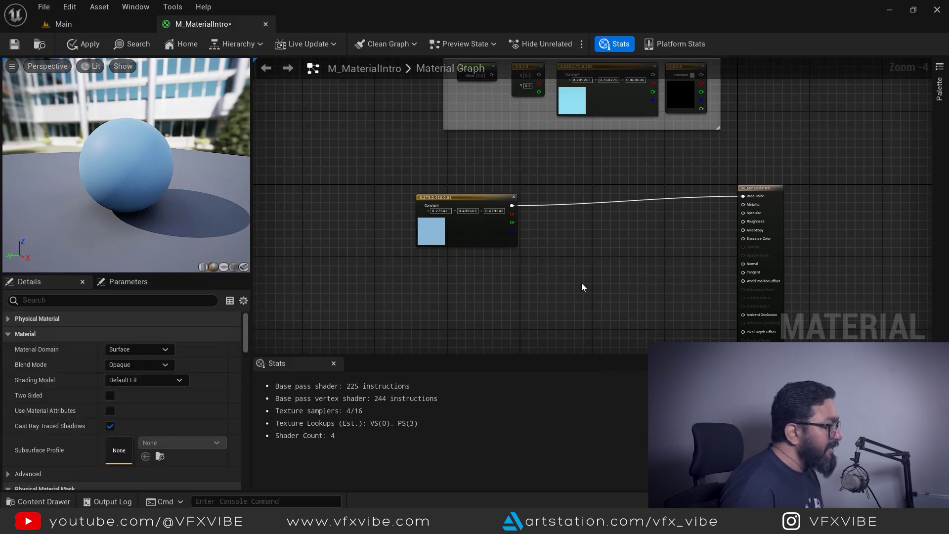
- Place a Multiply node between the blue Constant3Vector and the material, feeding the colour into A and the result into Base Color
key("ctrl+z")
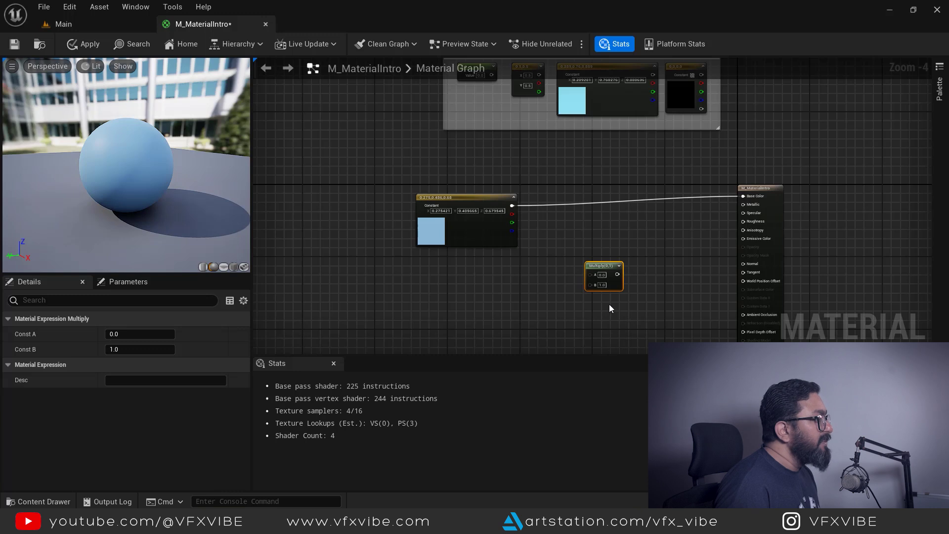
scroll(609, 308, "up", 5)
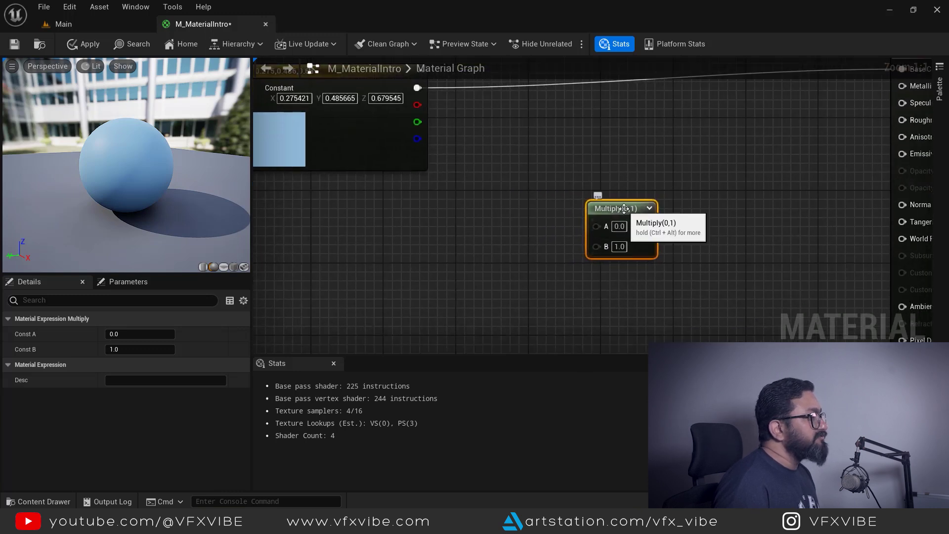
left_click_drag(624, 208, 620, 162)
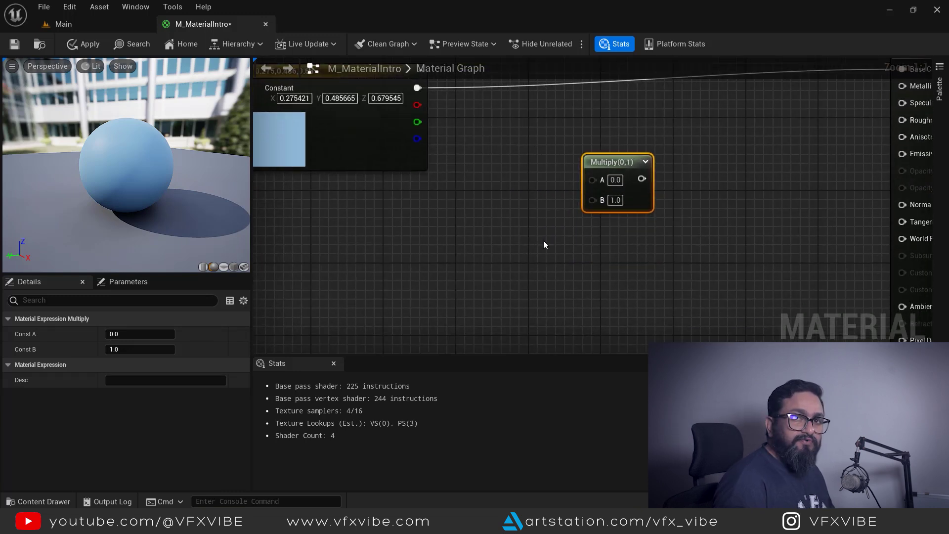
scroll(532, 260, "down", 2)
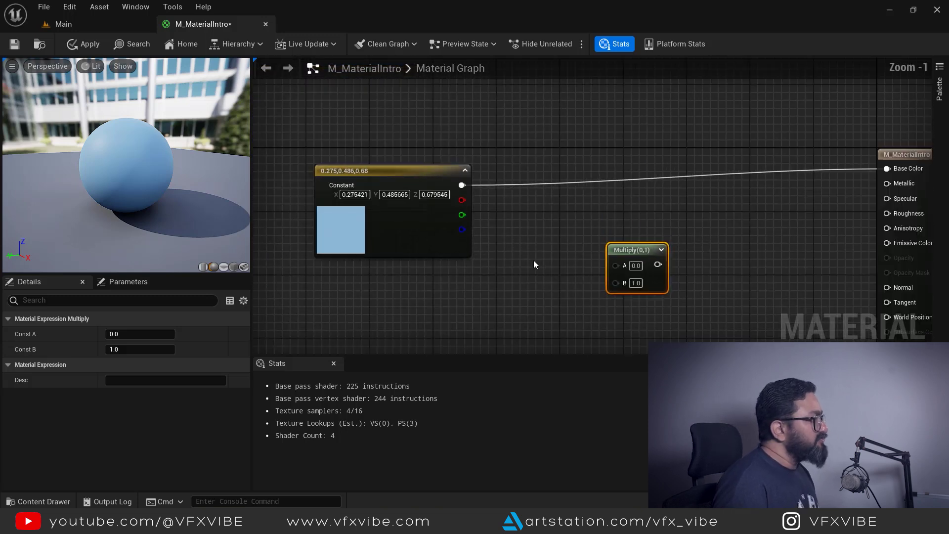
left_click_drag(478, 196, 604, 265)
right_click_drag(604, 264, 629, 162)
left_click_drag(663, 161, 863, 110)
right_click_drag(774, 187, 803, 168)
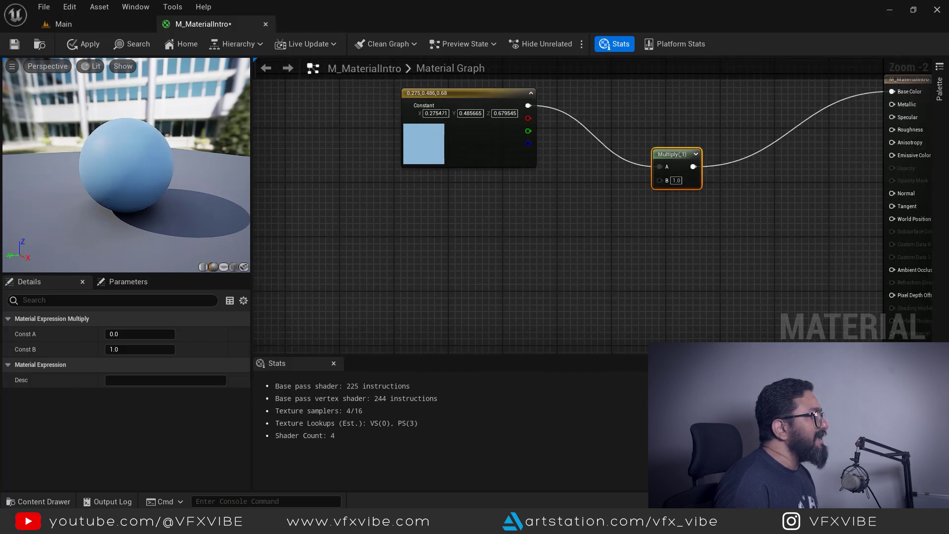
- Try a B value of 2 on the Multiply node and set it back to 1
key("Home")
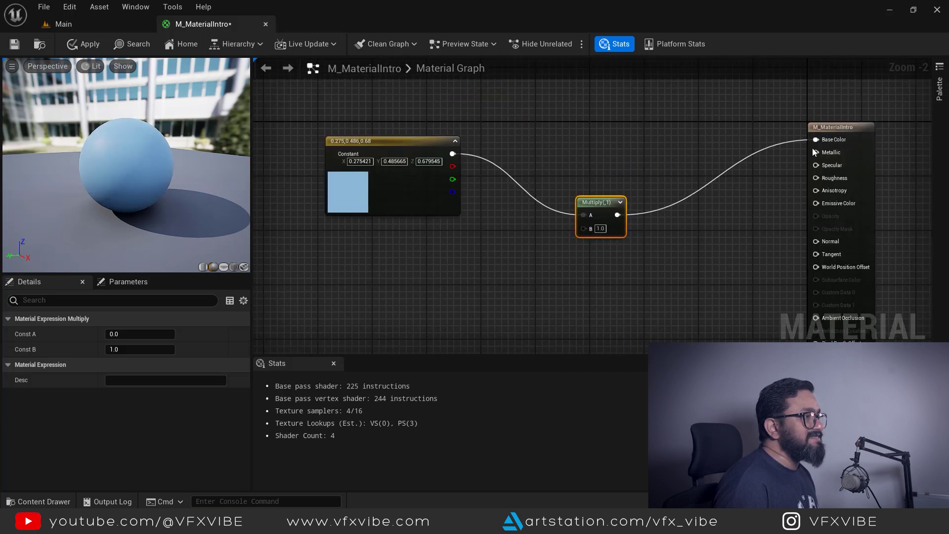
left_click(600, 229)
type("2")
key("Return")
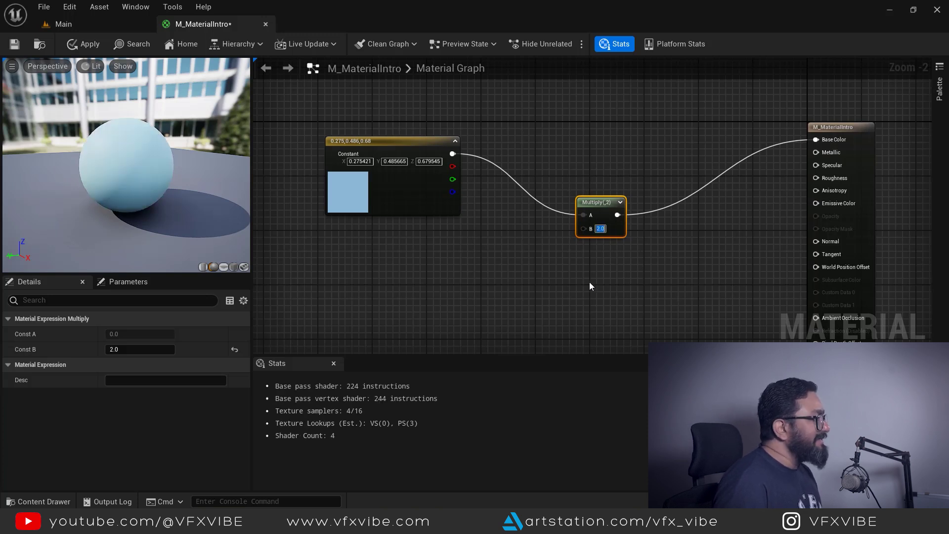
type("1")
key("Return")
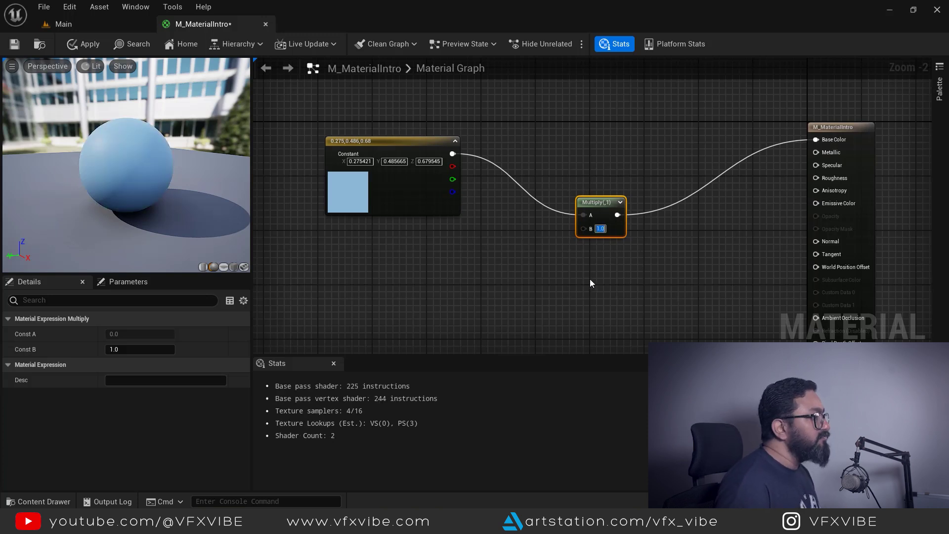
- Add a Constant node below the blue Constant3Vector and connect it to the Multiply node's B input
right_click_drag(588, 249, 677, 222)
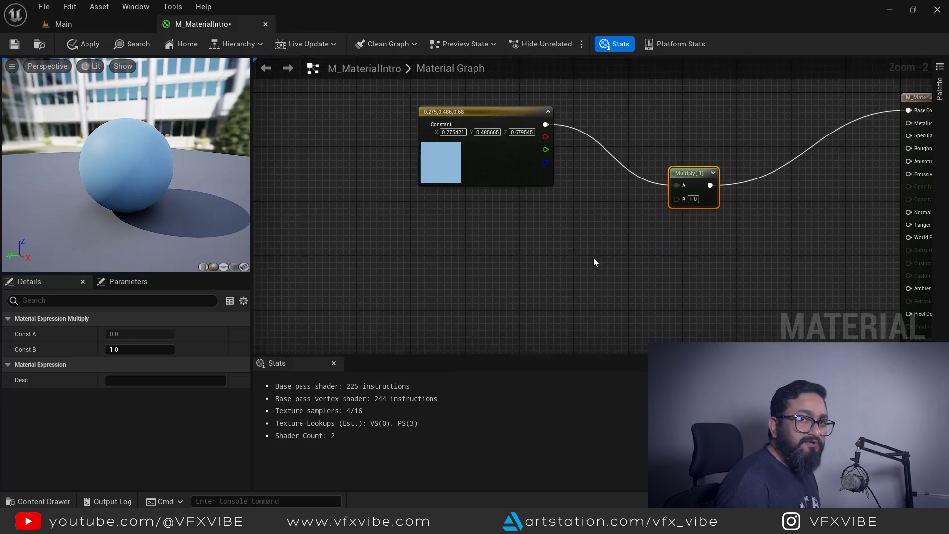
left_click(563, 247)
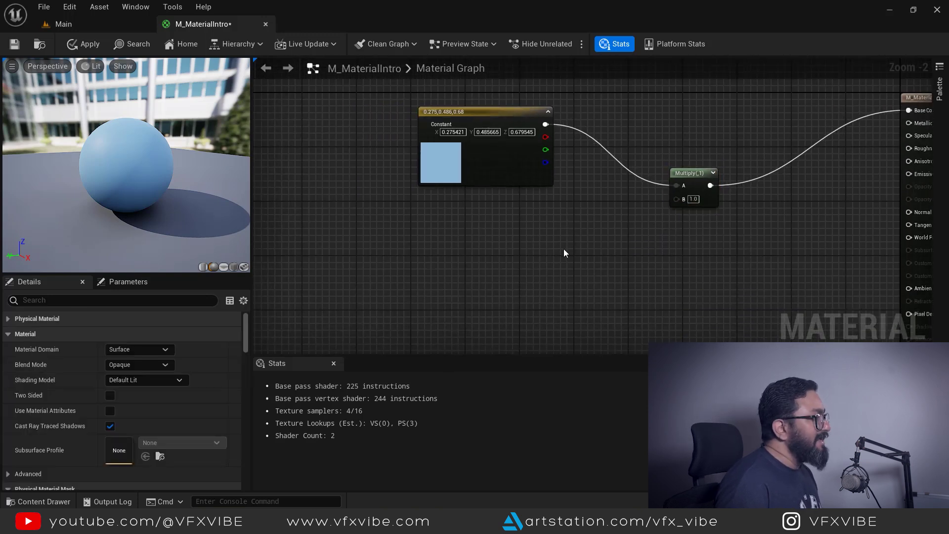
key("1")
left_click(563, 248)
left_click_drag(614, 267, 676, 199)
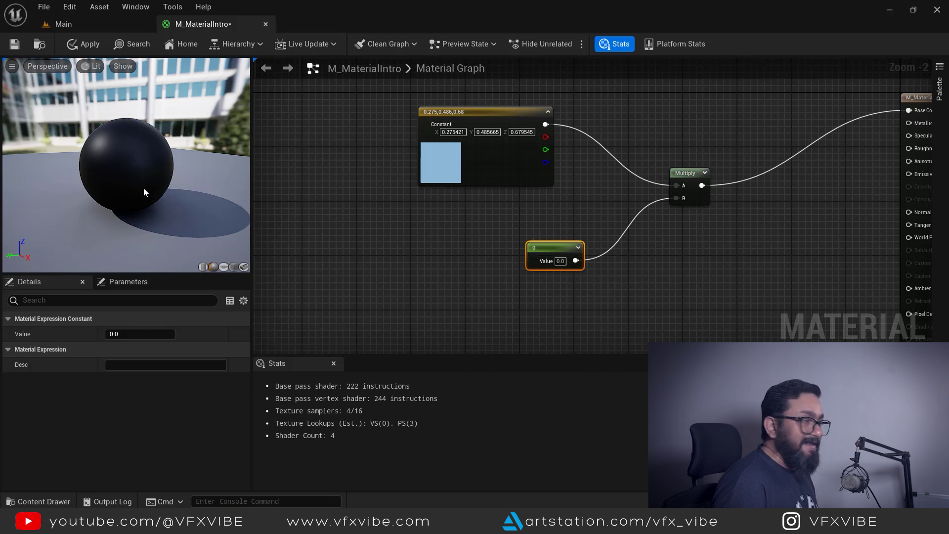
- Try 0.5 and 1 as the value of the Constant feeding the Multiply node, and set it to 2
left_click(559, 262)
type("5")
key("Return")
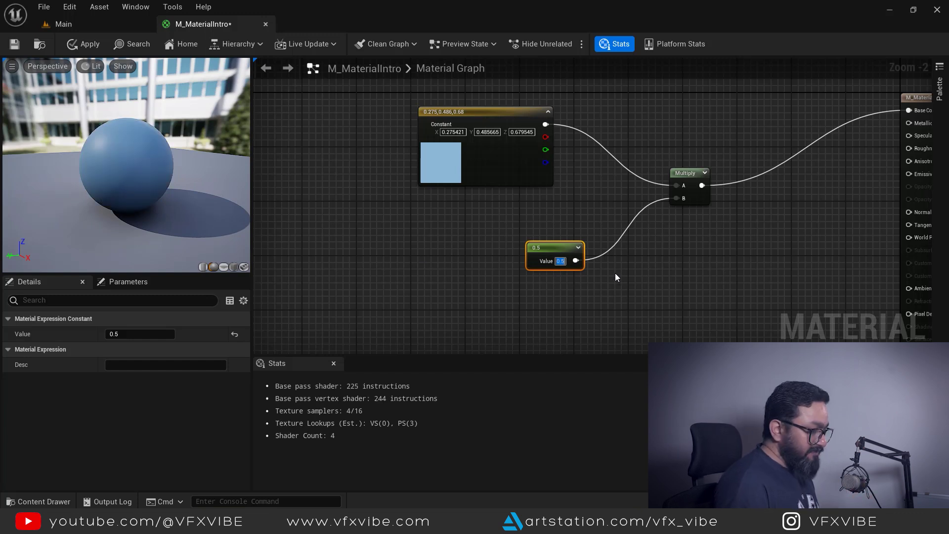
type("1")
key("Return")
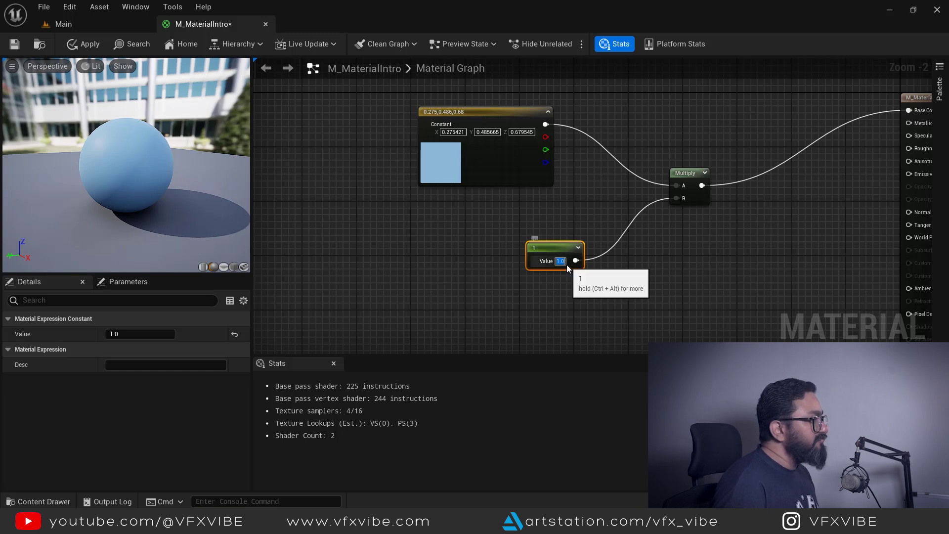
type("2")
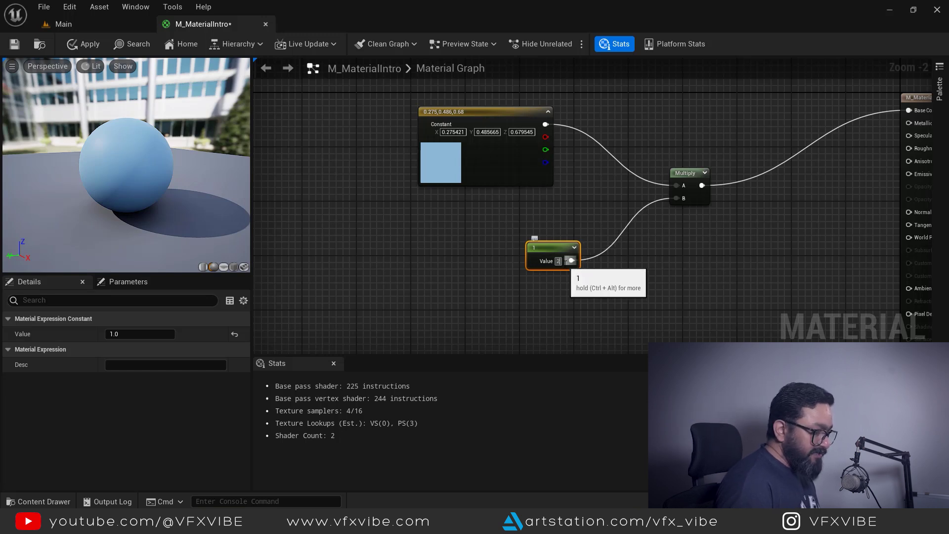
key("Return")
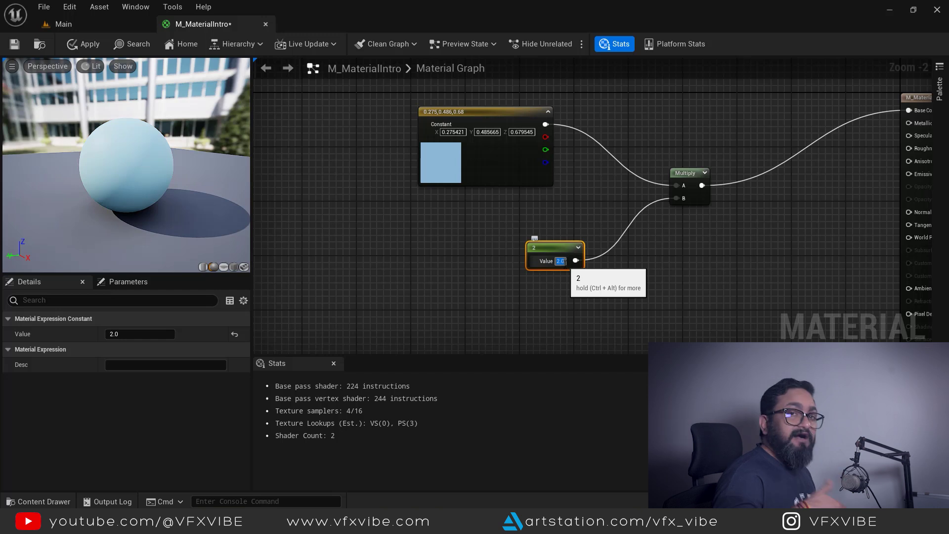
- Move the blue Constant3Vector slightly closer to the Multiply node and nudge the Constant below it
right_click_drag(518, 247, 467, 277)
left_click_drag(478, 143, 506, 144)
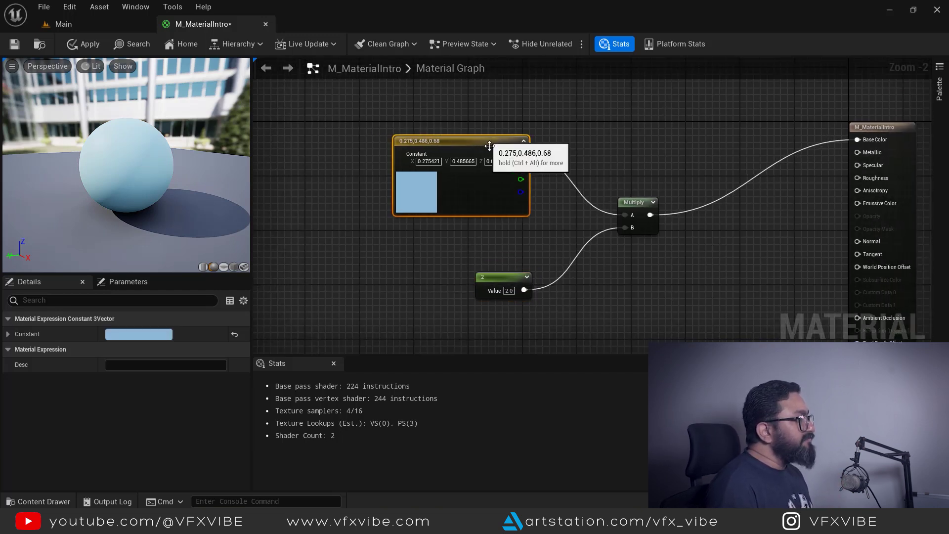
left_click_drag(497, 280, 493, 280)
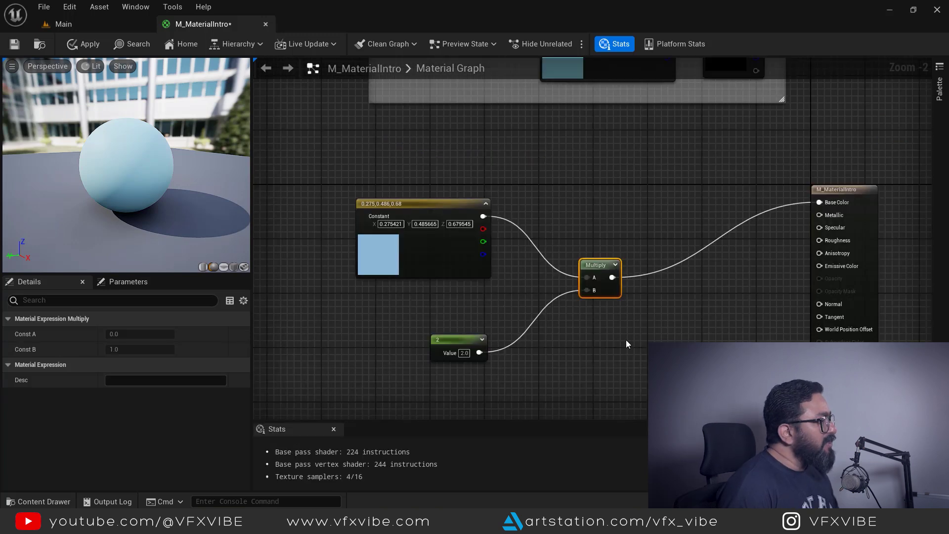
left_click(625, 339)
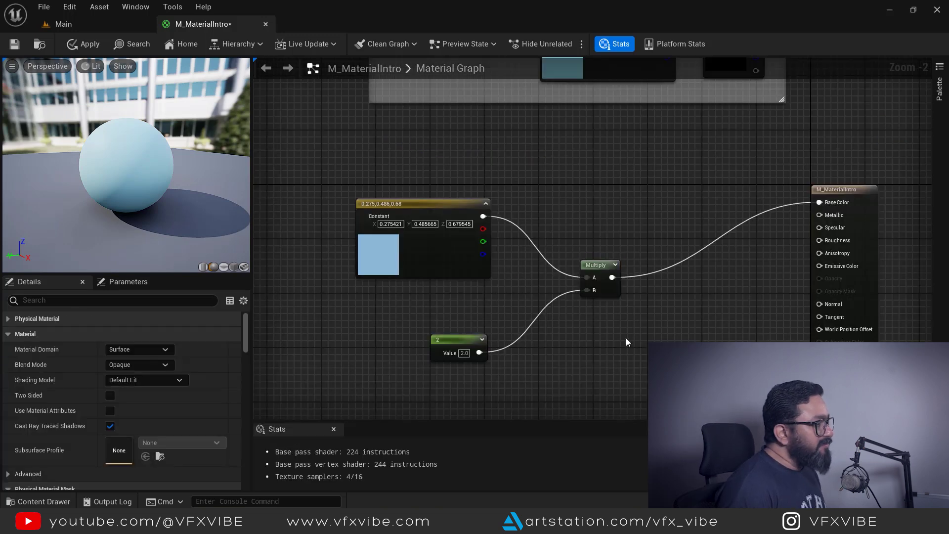
- Create an Add node and place it below the Multiply node
mouse_move(594, 350)
right_mouse_down()
mouse_move(611, 313)
mouse_move(603, 353)
right_mouse_up()
right_click(609, 236)
type("add")
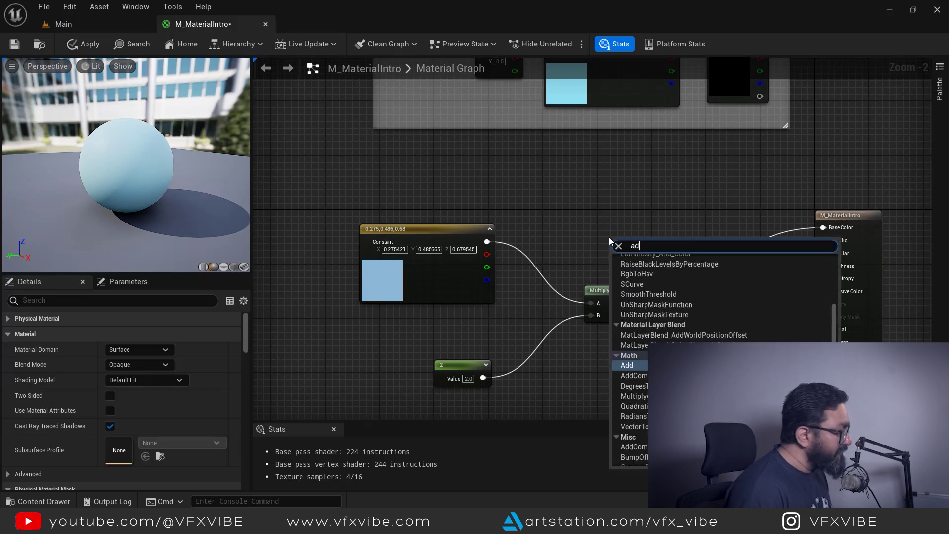
left_click(630, 299)
left_click_drag(637, 241, 651, 378)
right_click_drag(651, 378, 660, 277)
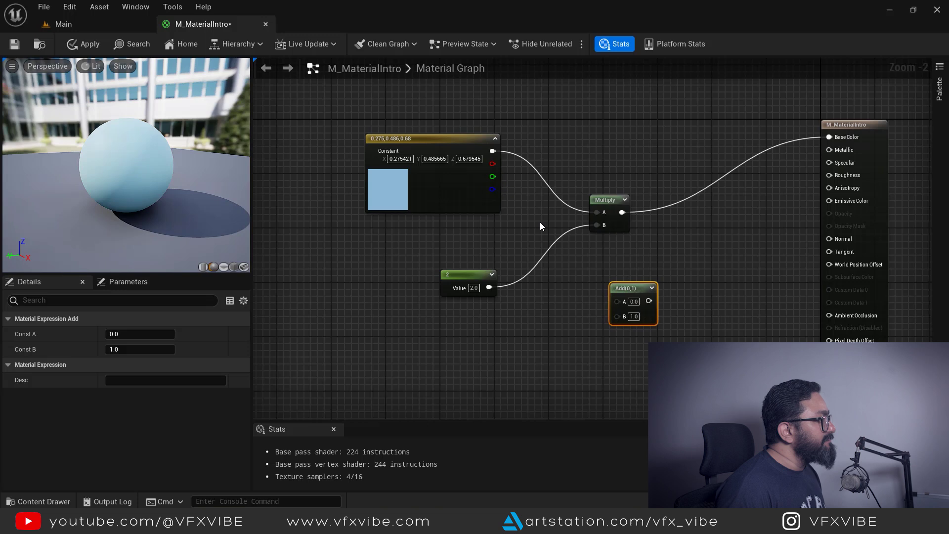
- Connect the blue Constant3Vector to the Add node's A input and a new Constant node to its B input
left_click_drag(492, 150, 616, 299)
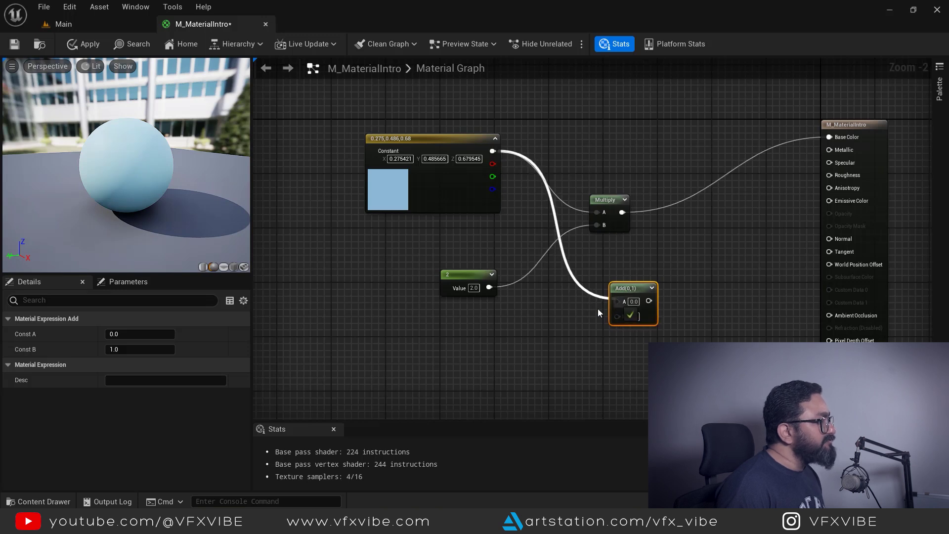
right_click_drag(544, 335, 547, 324)
left_click(546, 325)
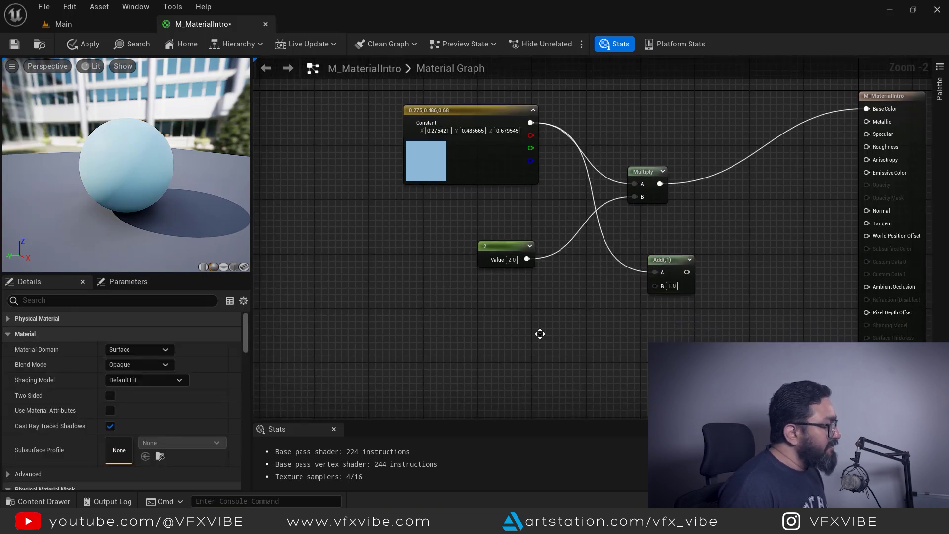
left_click(540, 334)
left_click_drag(568, 334, 656, 287)
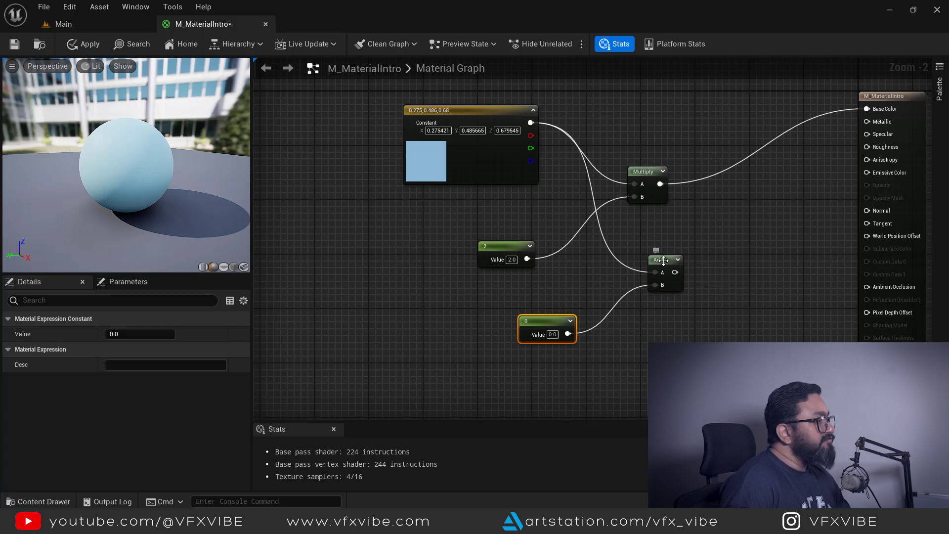
- Preview the Add node, try 0.5 for the Constant feeding its B input, and set that Constant to 2
right_click(663, 260)
left_click(722, 278)
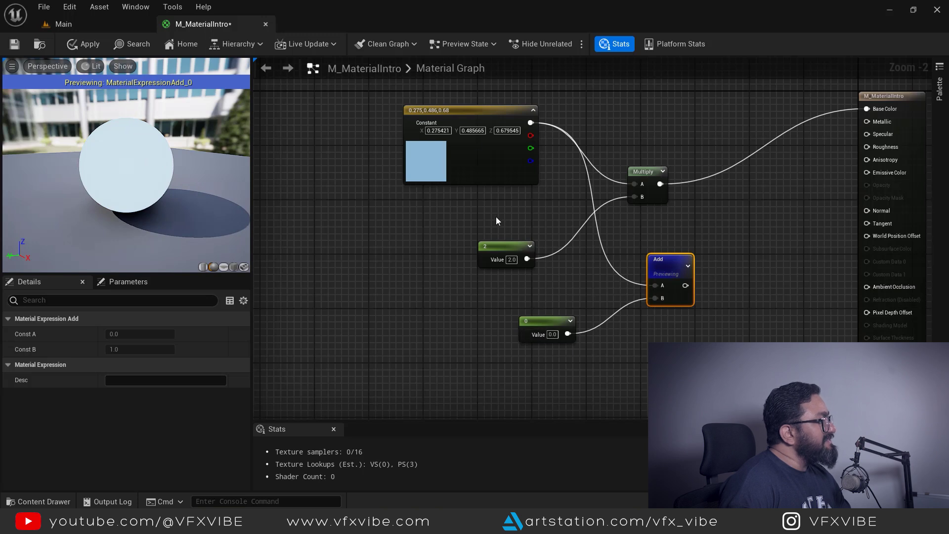
left_click(552, 334)
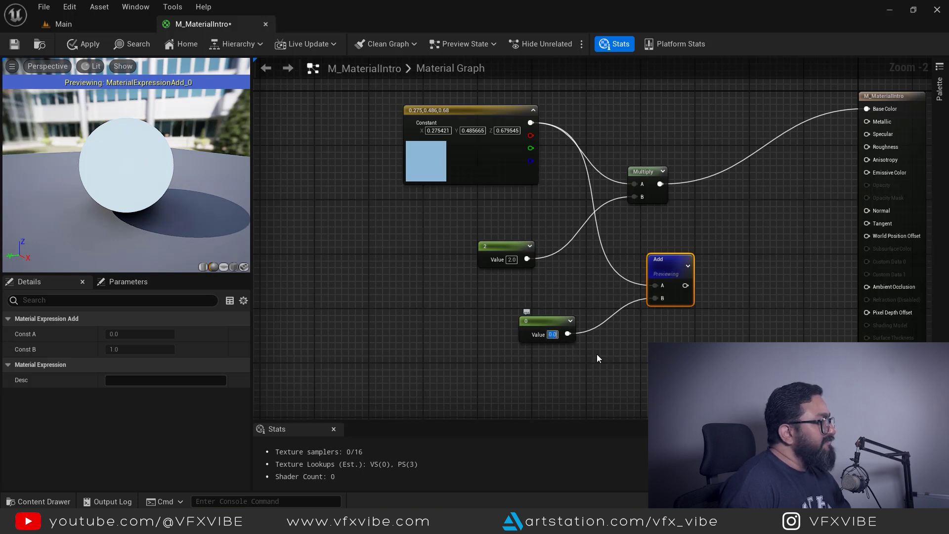
type("0.5")
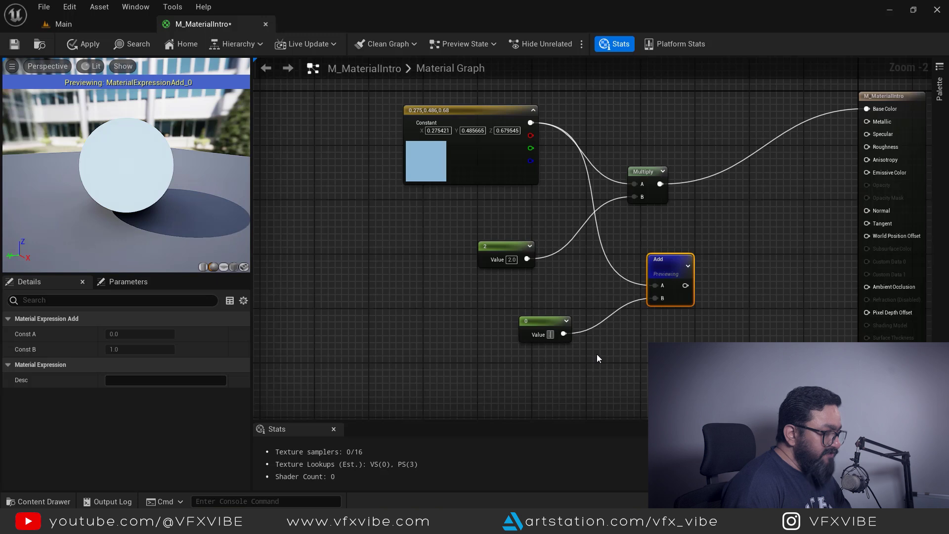
key("Return")
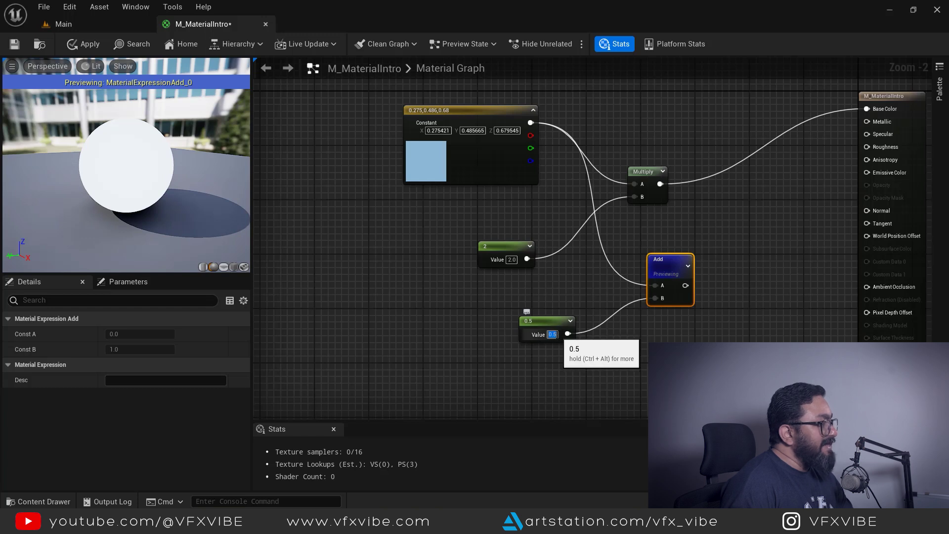
type("2")
key("Return")
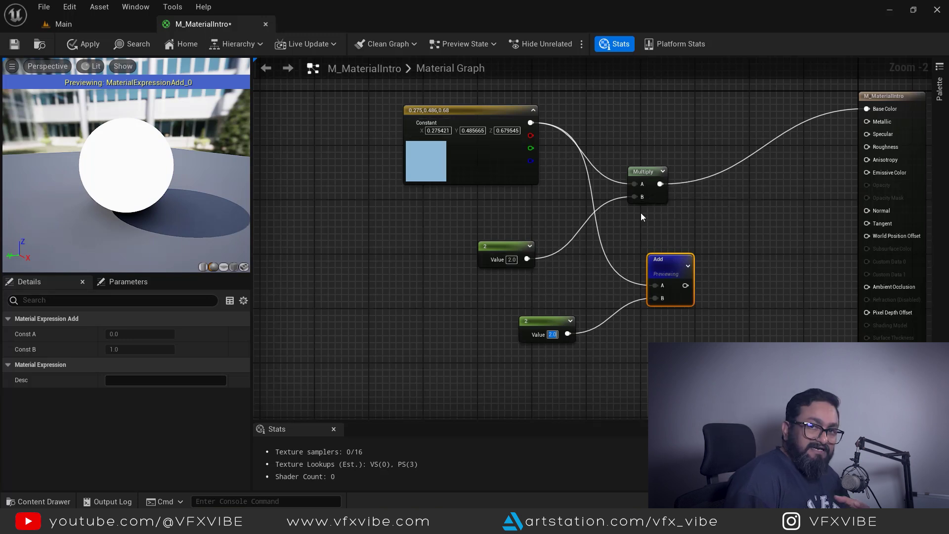
- Stop previewing the Add node and connect its output to the material's Base Color in place of the Multiply result
right_click(668, 262)
left_click(704, 280)
left_click_drag(675, 272, 867, 110)
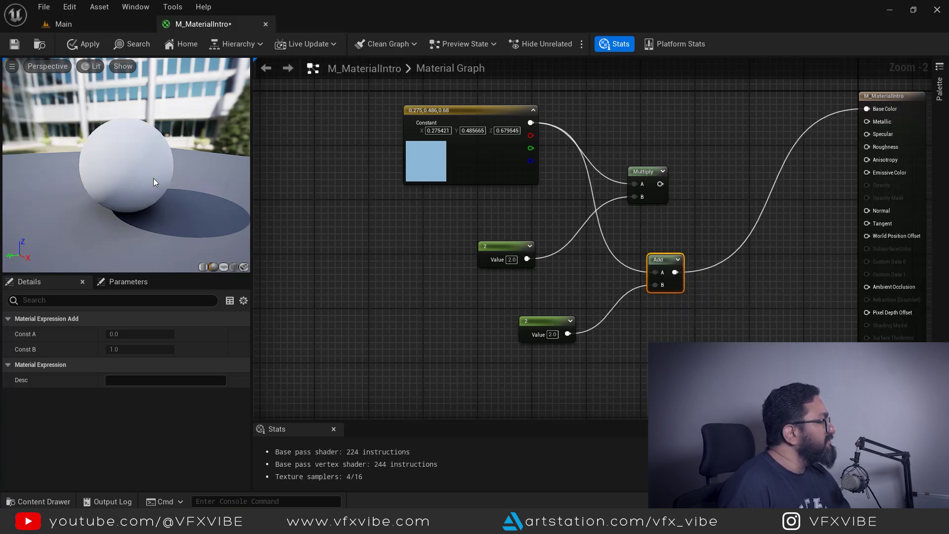